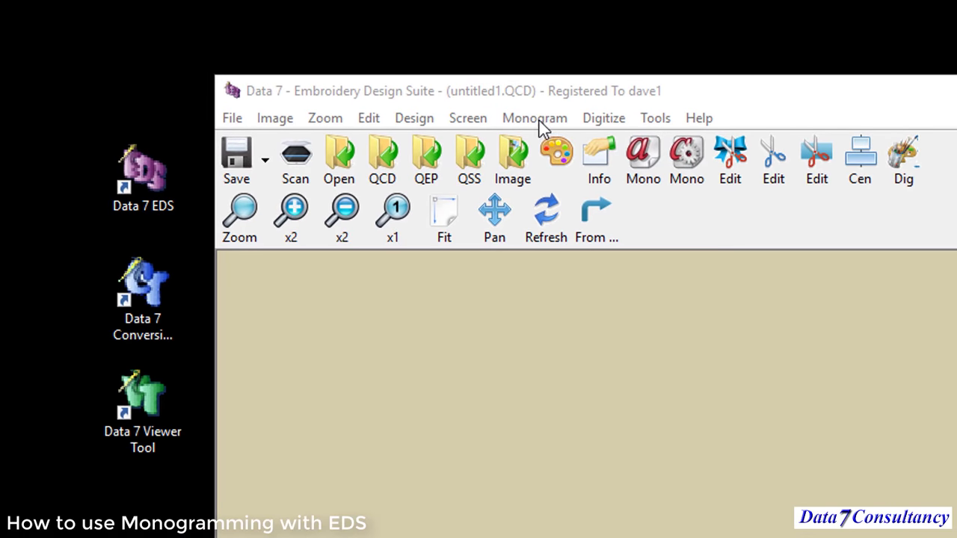
# - Open the monogramming settings, enter "Data 7" as the letters and create the monogram
pyautogui.click(536, 121)
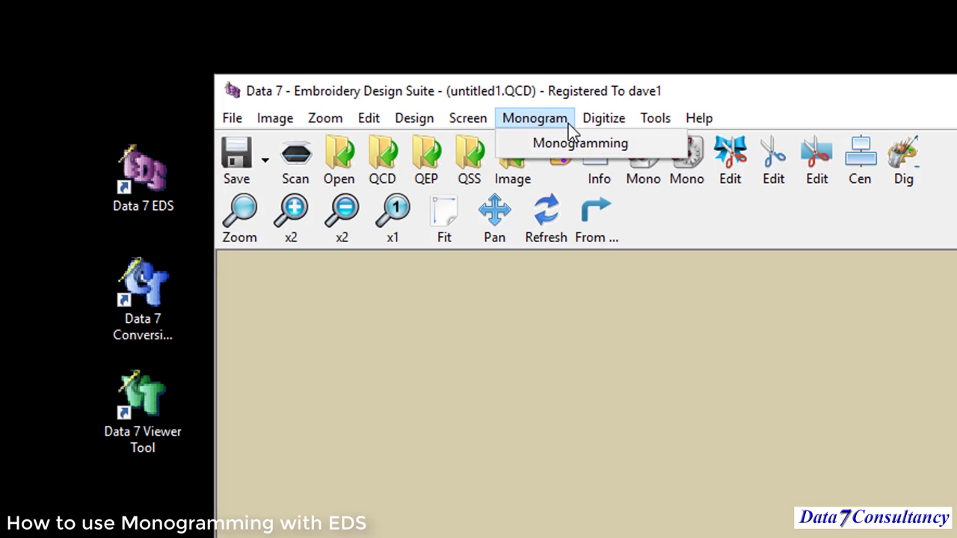
pyautogui.click(572, 143)
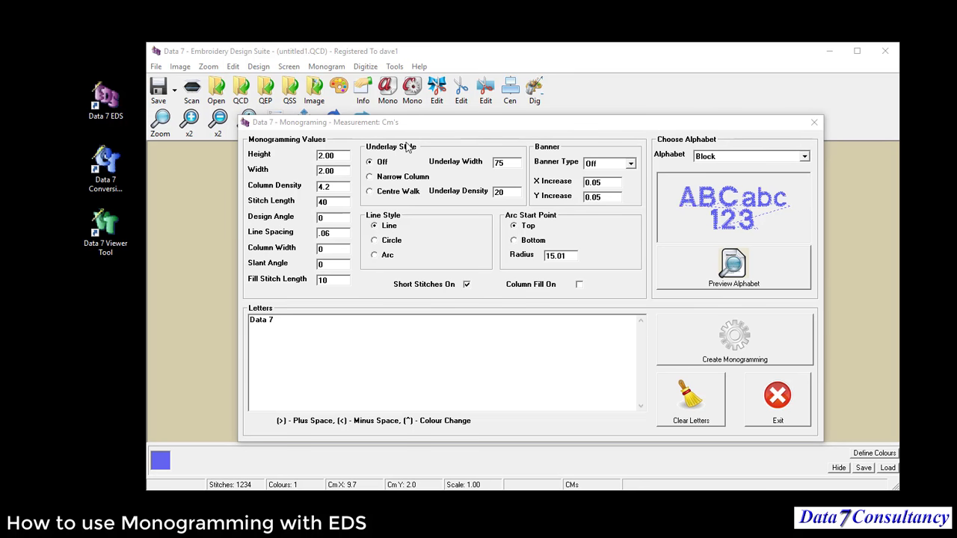
pyautogui.click(303, 322)
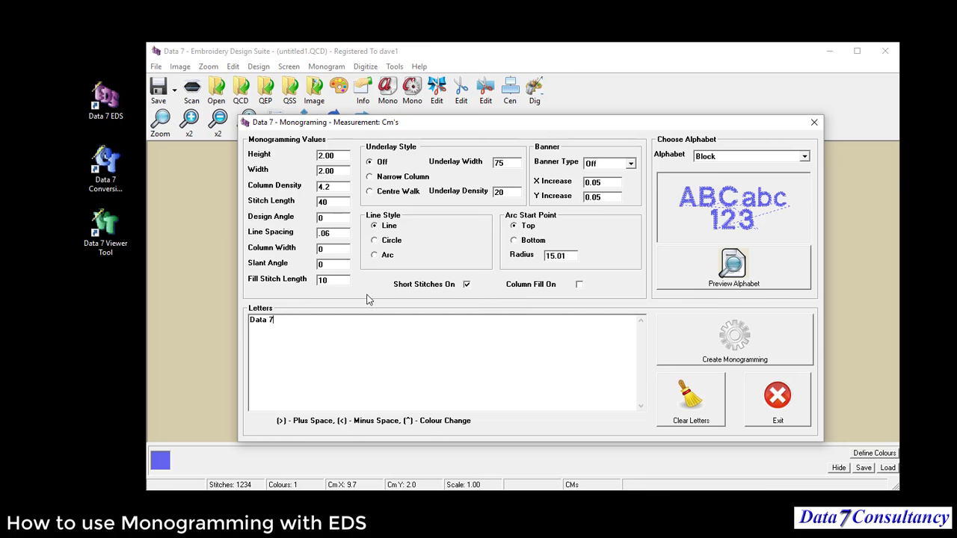
pyautogui.moveTo(277, 320); pyautogui.dragTo(224, 320)
pyautogui.write('Data 7')
pyautogui.click(770, 346)
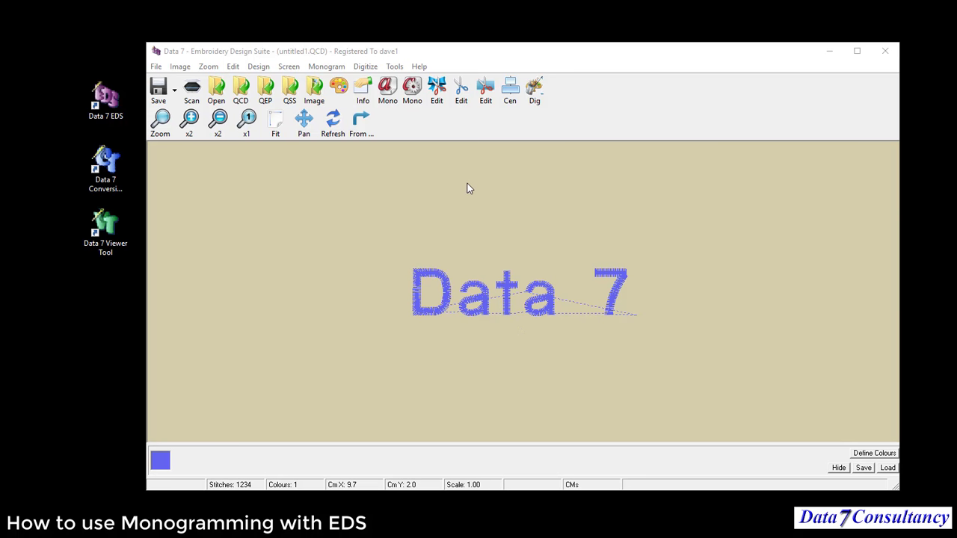
# - Extend the monogram letters to "Data 7 Consultancy" and create the monogram again
pyautogui.click(389, 97)
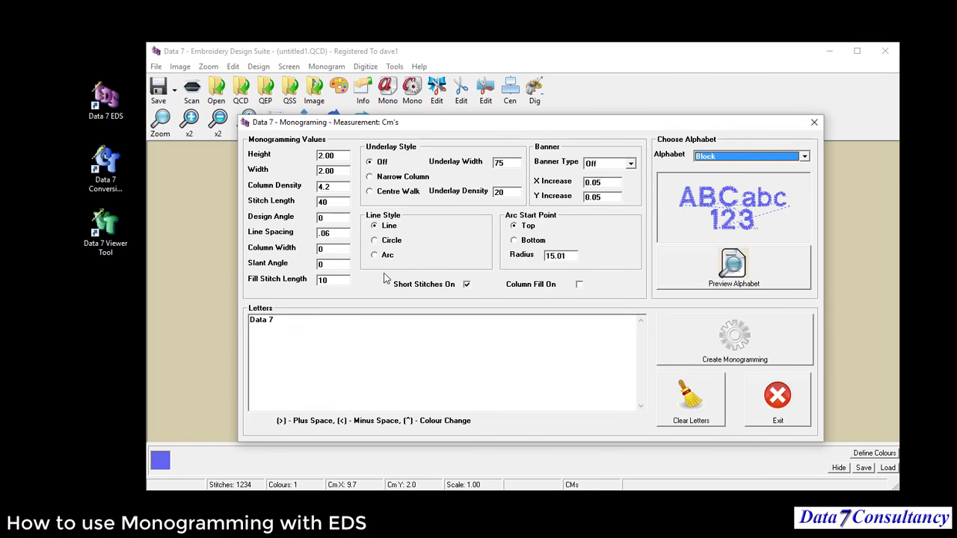
pyautogui.click(303, 320)
pyautogui.write('Con')
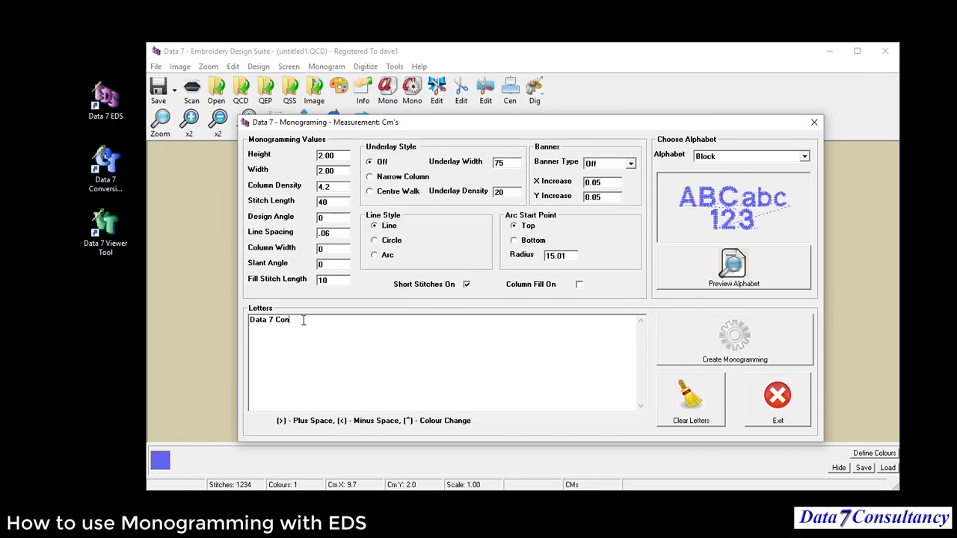
pyautogui.write('sultancy')
pyautogui.click(707, 326)
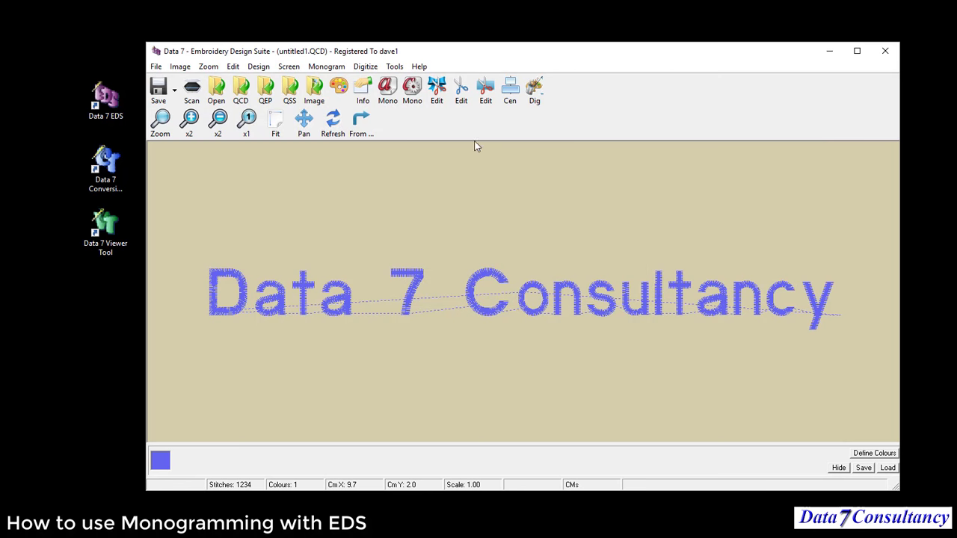
# - Reopen the monogramming settings and review the height and width values of the lettering
pyautogui.click(387, 89)
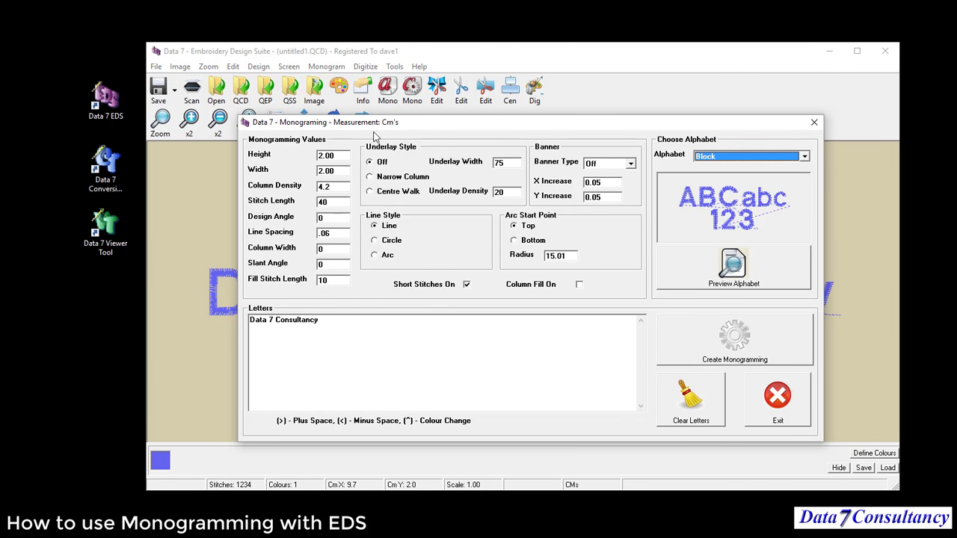
pyautogui.moveTo(435, 128); pyautogui.dragTo(553, 118)
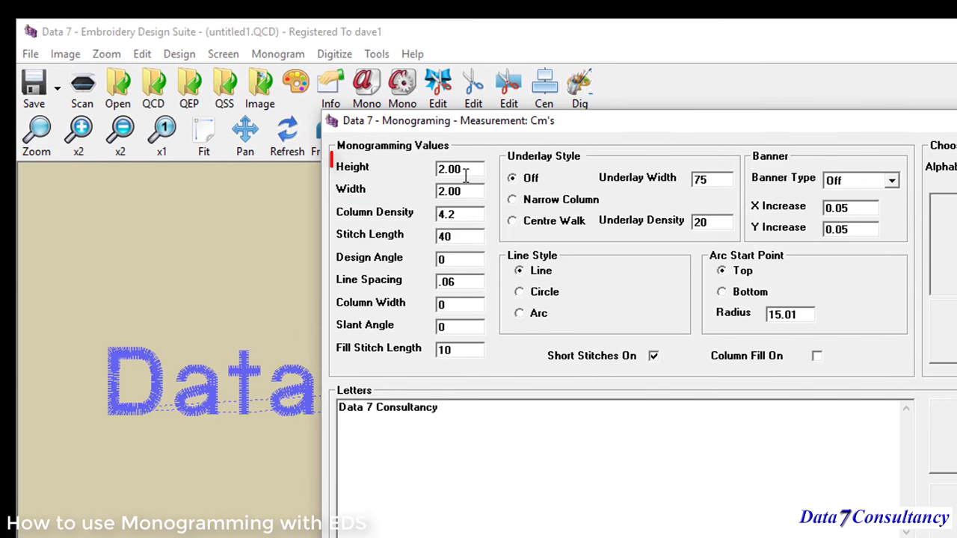
pyautogui.doubleClick(456, 169)
pyautogui.doubleClick(455, 191)
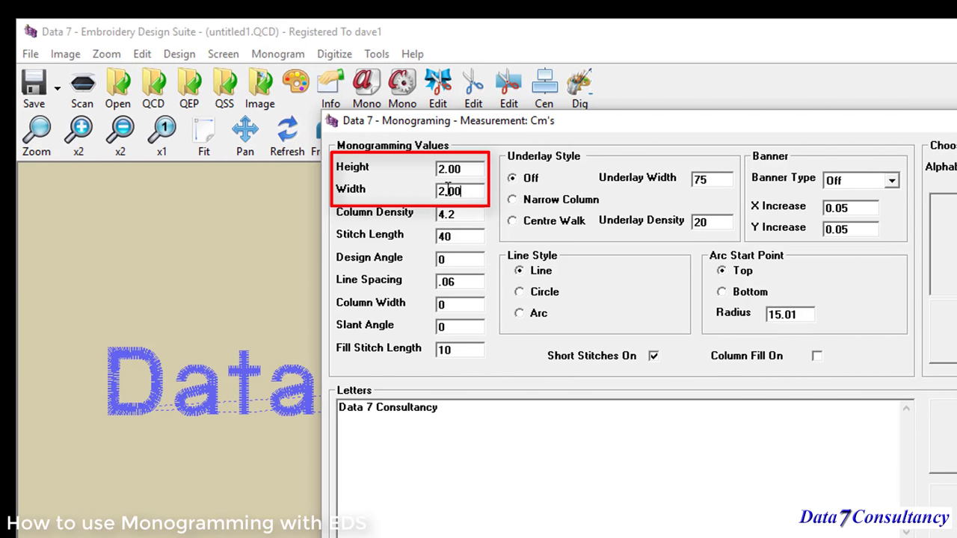
pyautogui.moveTo(576, 131); pyautogui.dragTo(404, 142)
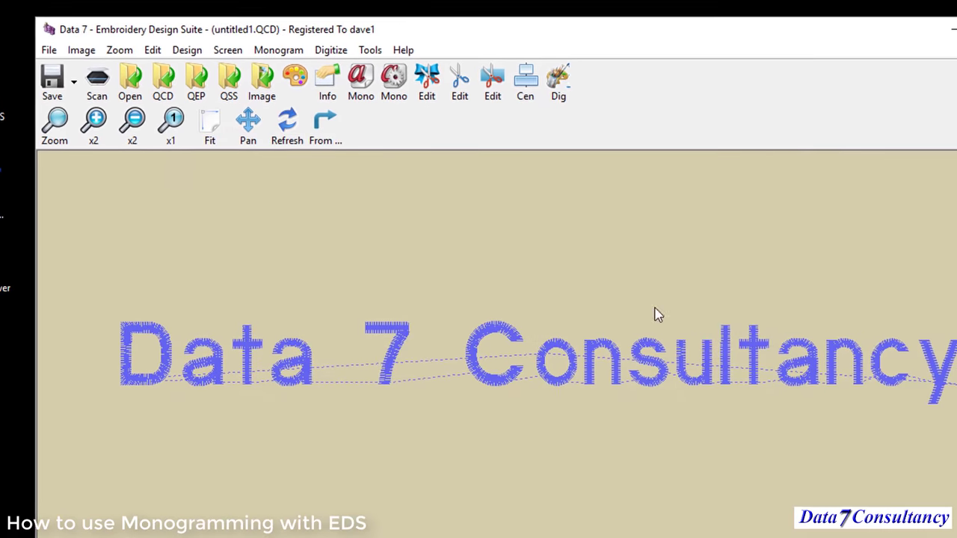
# - Check the system measurement unit in the system options and leave them without saving
pyautogui.click(370, 50)
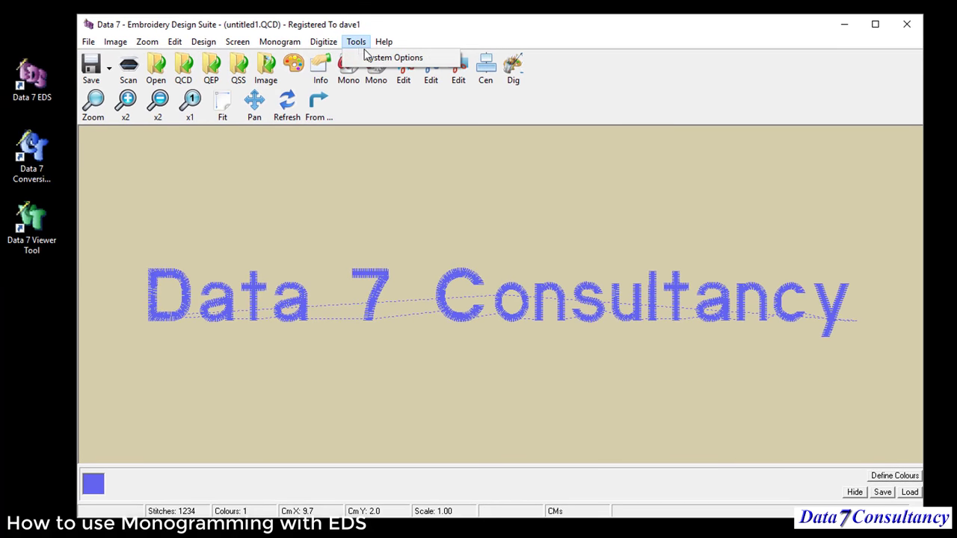
pyautogui.click(368, 58)
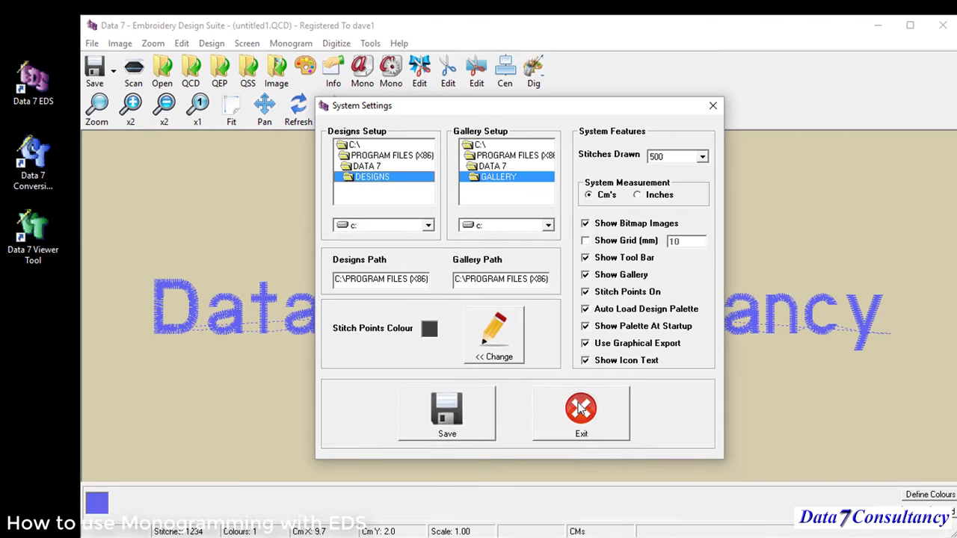
pyautogui.click(711, 497)
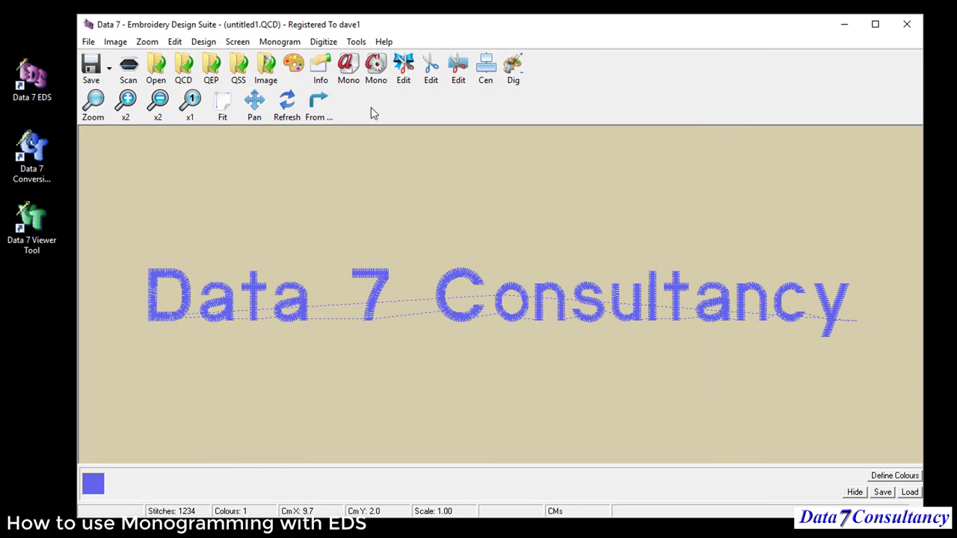
# - Split the monogram letters into two lines, "Data 7" above "Consultancy", and create the monogram
pyautogui.click(353, 71)
pyautogui.click(283, 324)
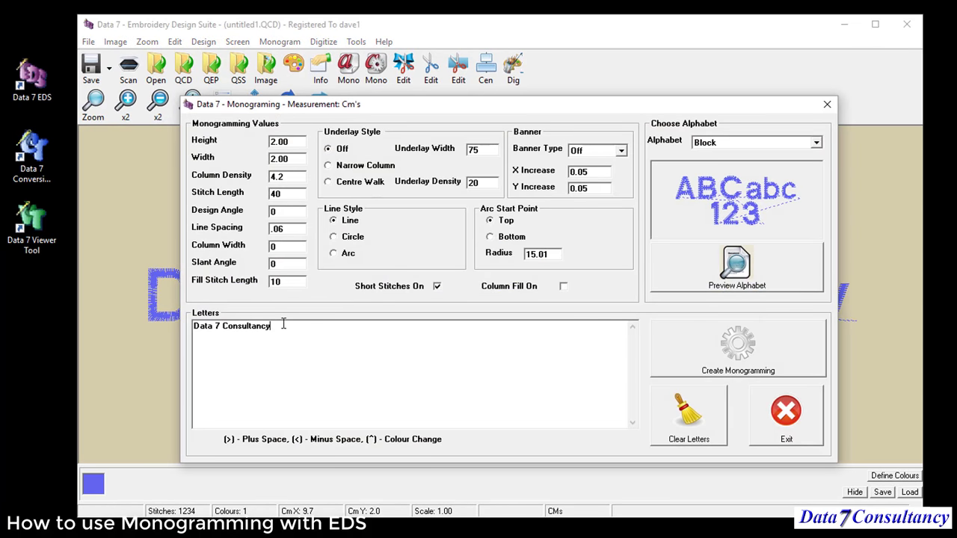
pyautogui.press('BackSpace')
pyautogui.press('BackSpace')
pyautogui.press('BackSpace')
pyautogui.press('BackSpace')
pyautogui.press('BackSpace')
pyautogui.press('BackSpace')
pyautogui.press('BackSpace')
pyautogui.press('BackSpace')
pyautogui.press('BackSpace')
pyautogui.press('BackSpace')
pyautogui.press('BackSpace')
pyautogui.press('BackSpace')
pyautogui.write('Consultancy')
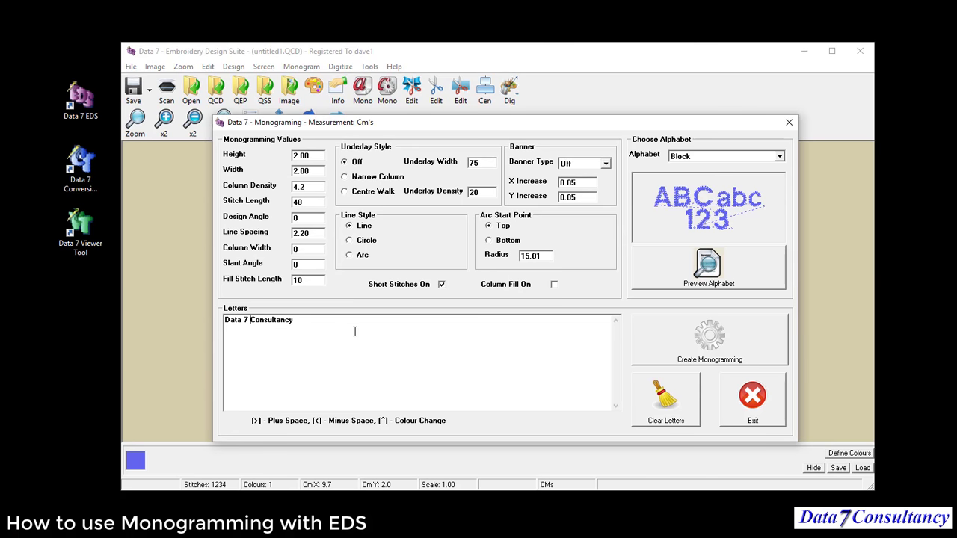
pyautogui.press('Return')
pyautogui.click(280, 319)
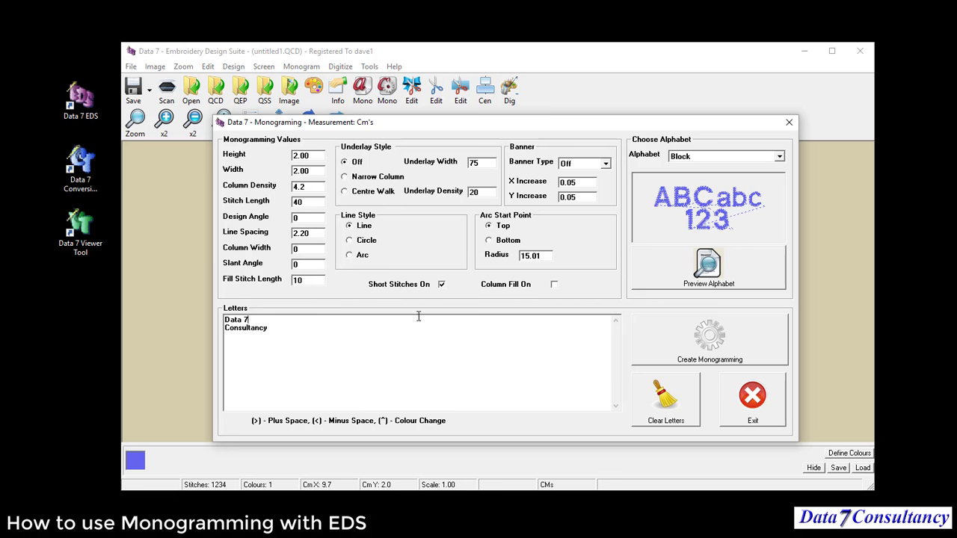
pyautogui.click(699, 335)
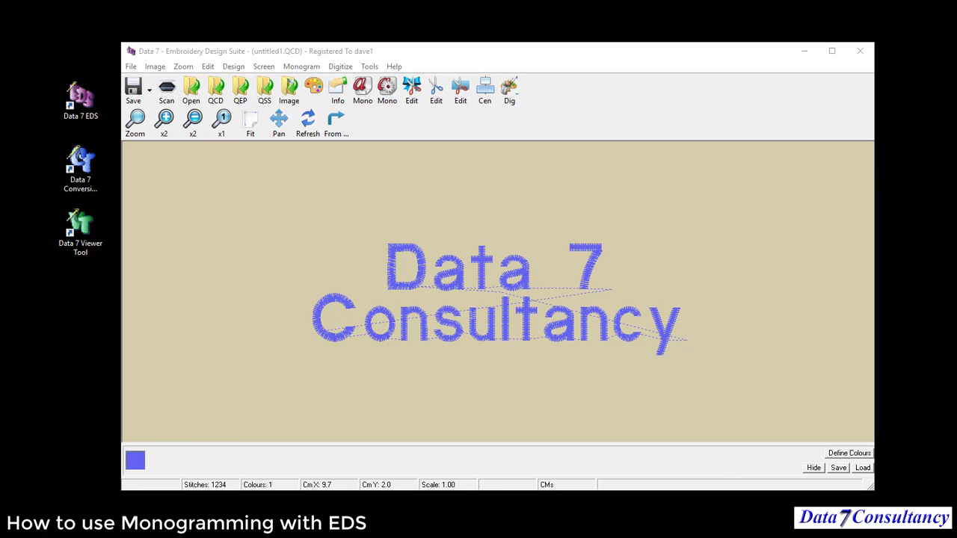
# - Reopen the monogramming settings and delete the word "Consultancy" from the second line of the letters
pyautogui.click(364, 91)
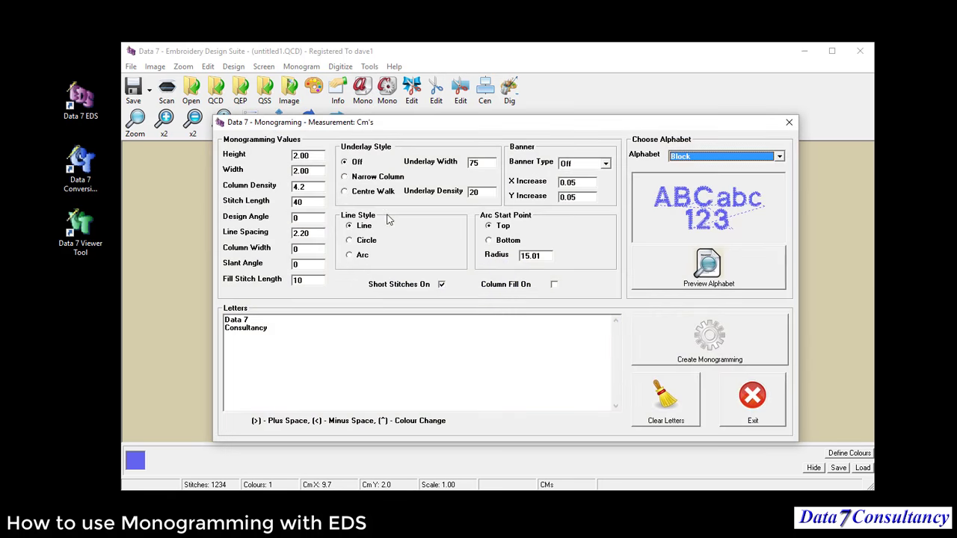
pyautogui.moveTo(310, 328); pyautogui.dragTo(198, 331)
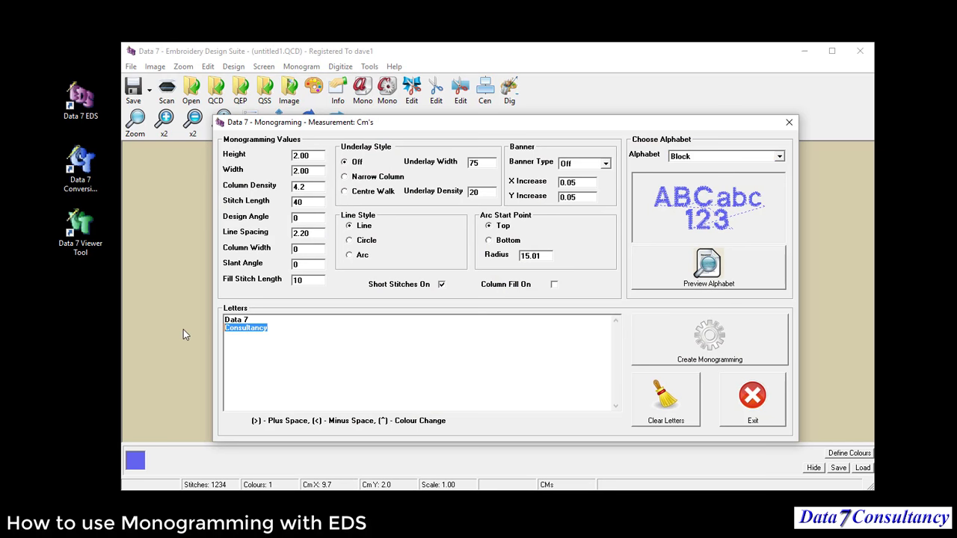
pyautogui.press('BackSpace')
# - Create the monogram with height and width set to 1 cm, and recreate it without the empty second line
pyautogui.doubleClick(313, 155)
pyautogui.write('1')
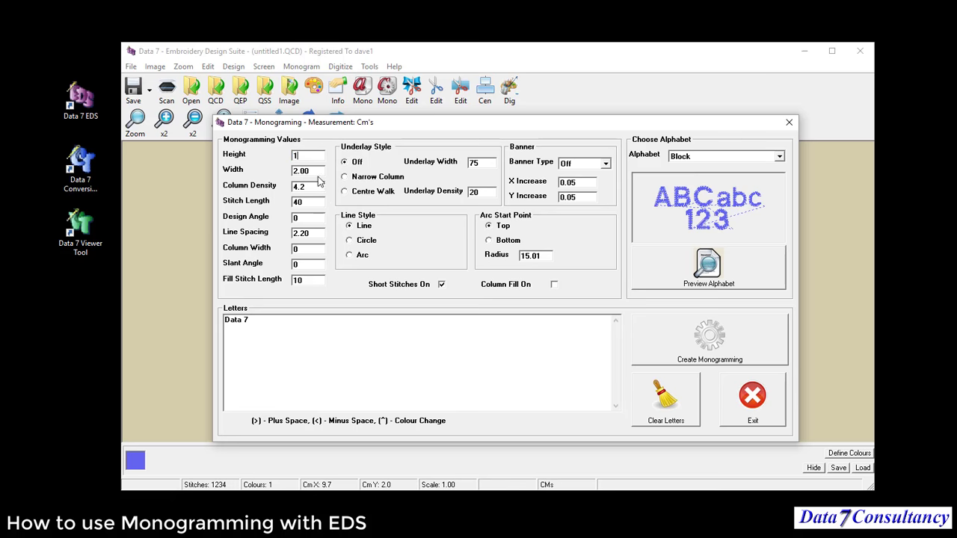
pyautogui.doubleClick(309, 171)
pyautogui.write('1')
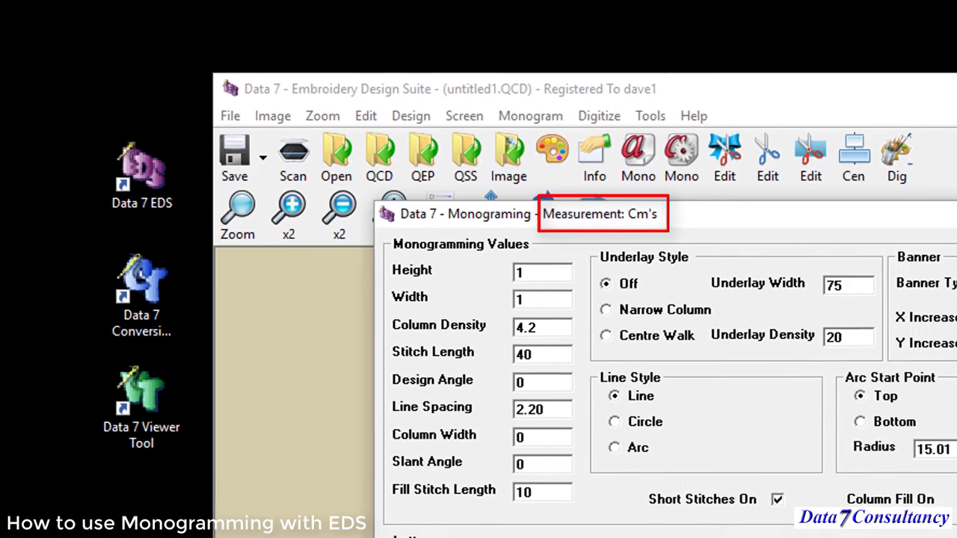
pyautogui.click(715, 349)
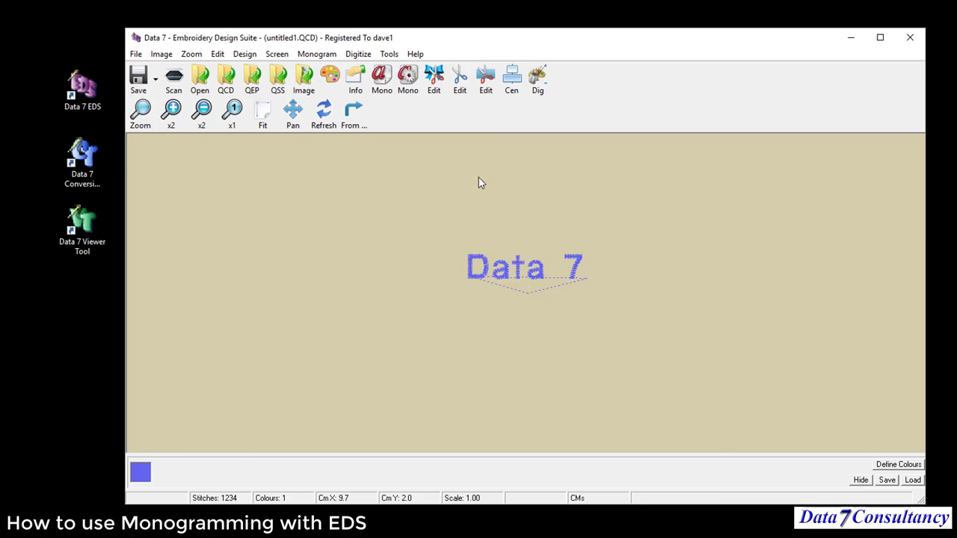
pyautogui.click(398, 93)
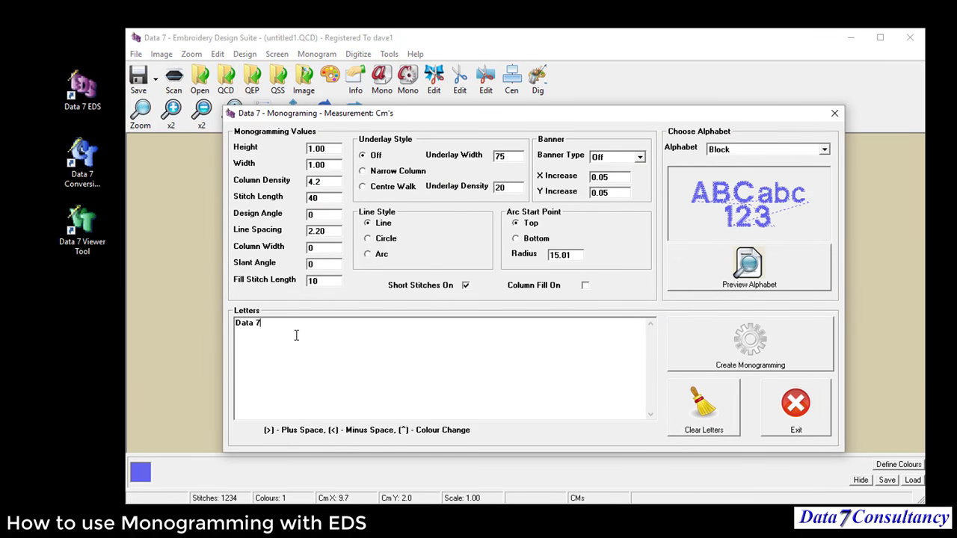
pyautogui.click(775, 340)
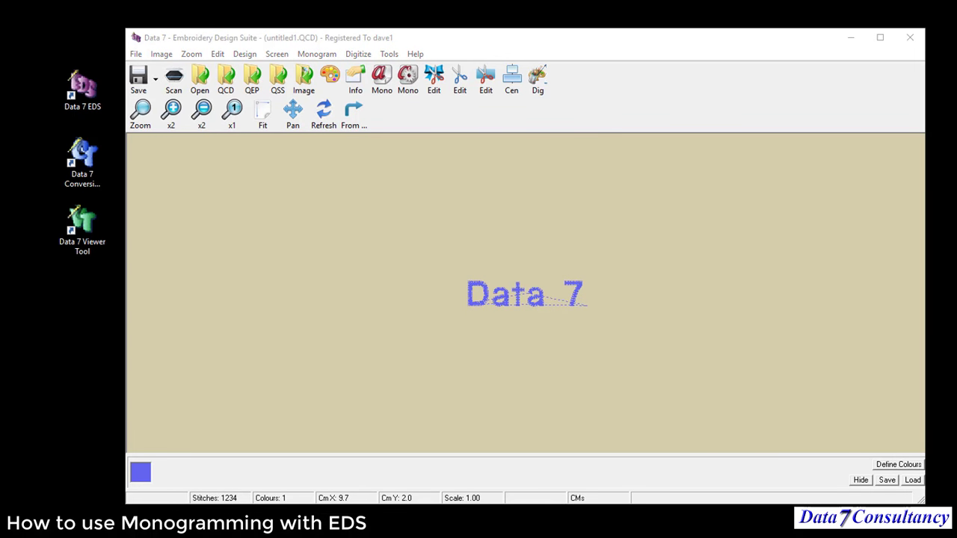
# - Reopen the monogramming settings and examine the column density value
pyautogui.click(381, 87)
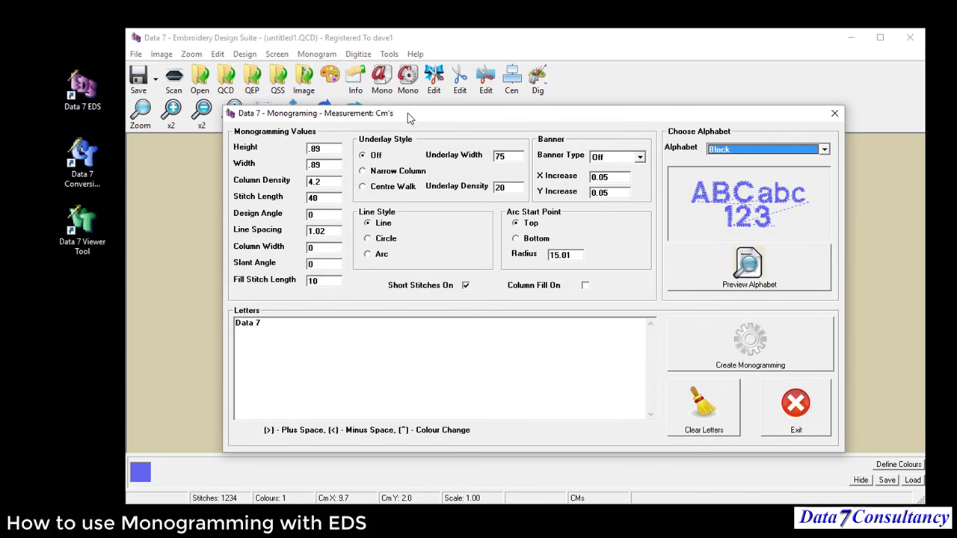
pyautogui.moveTo(407, 113); pyautogui.dragTo(474, 107)
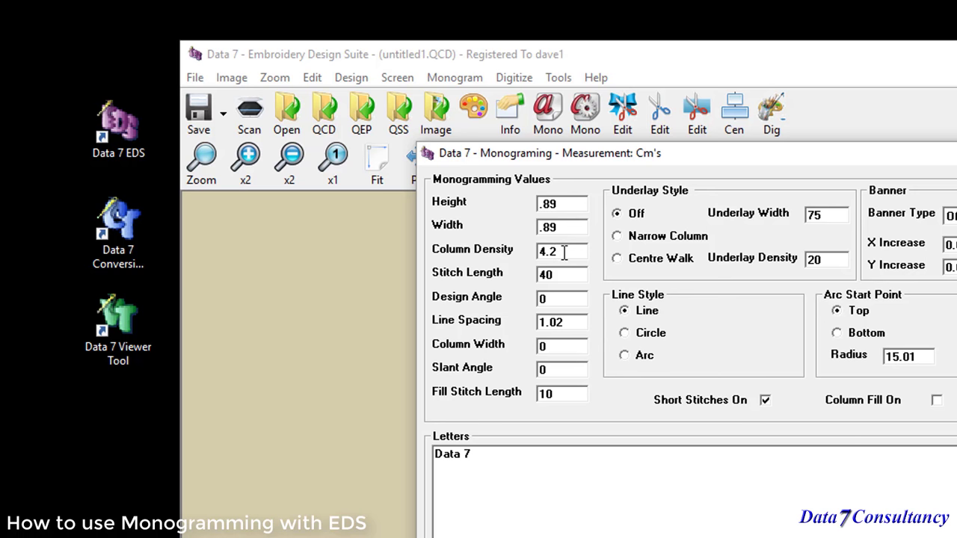
pyautogui.doubleClick(556, 251)
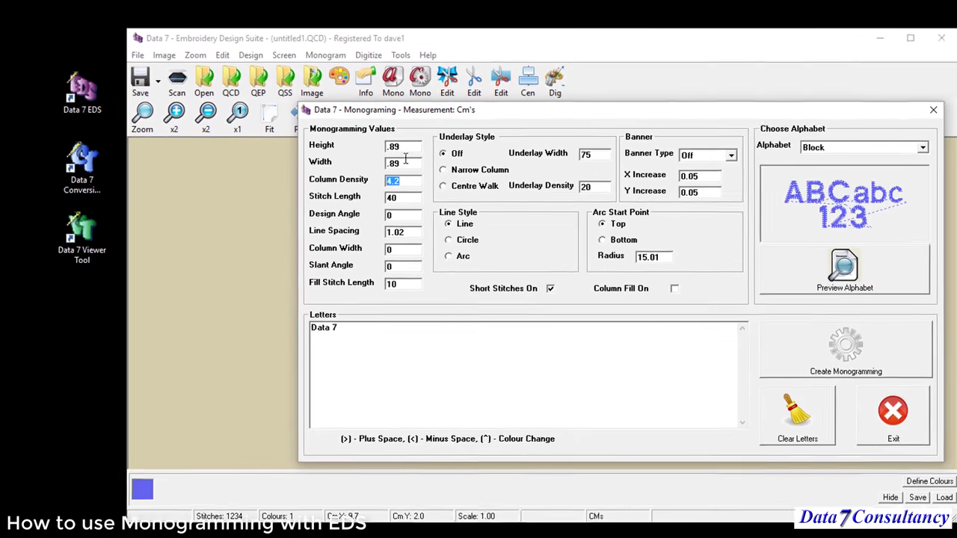
# - Set the lettering's height and width to 1 cm
pyautogui.moveTo(559, 204); pyautogui.dragTo(531, 205)
pyautogui.write('1')
pyautogui.moveTo(388, 156); pyautogui.dragTo(347, 157)
pyautogui.write('1')
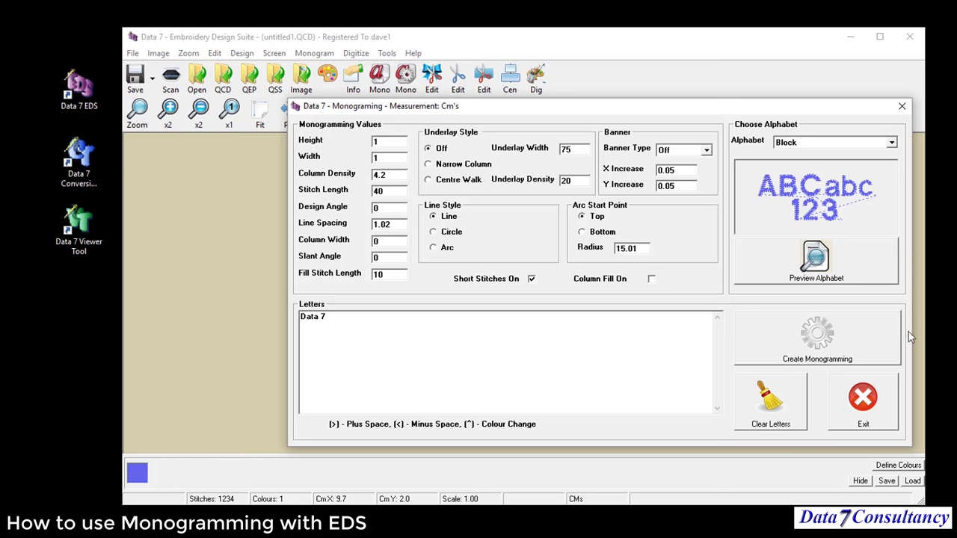
# - Set the lettering's height and width to 2 cm and create the "Data 7" monogram
pyautogui.moveTo(382, 141); pyautogui.dragTo(368, 160)
pyautogui.write('22')
pyautogui.click(797, 346)
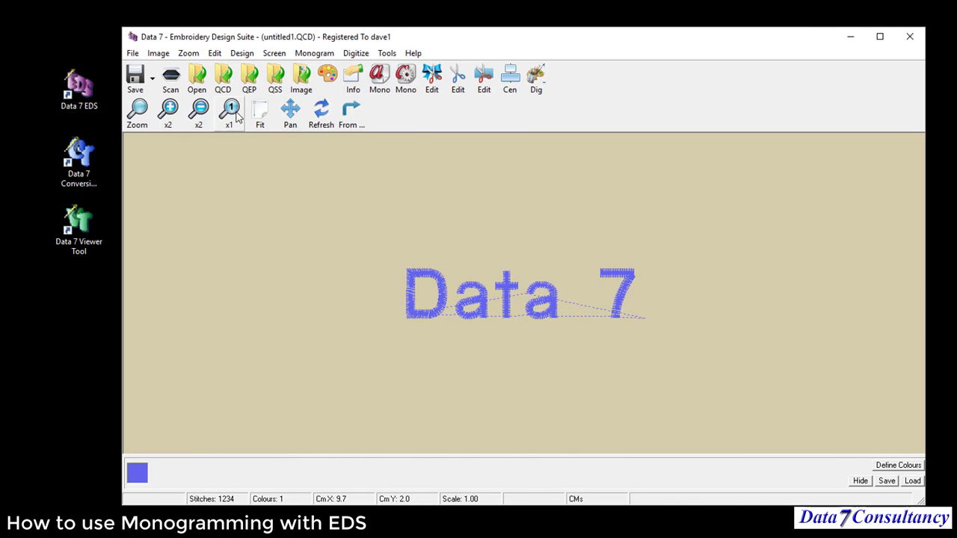
# - Fit the design to the window and zoom in on the top bar of the 7 to examine its column stitches
pyautogui.click(260, 118)
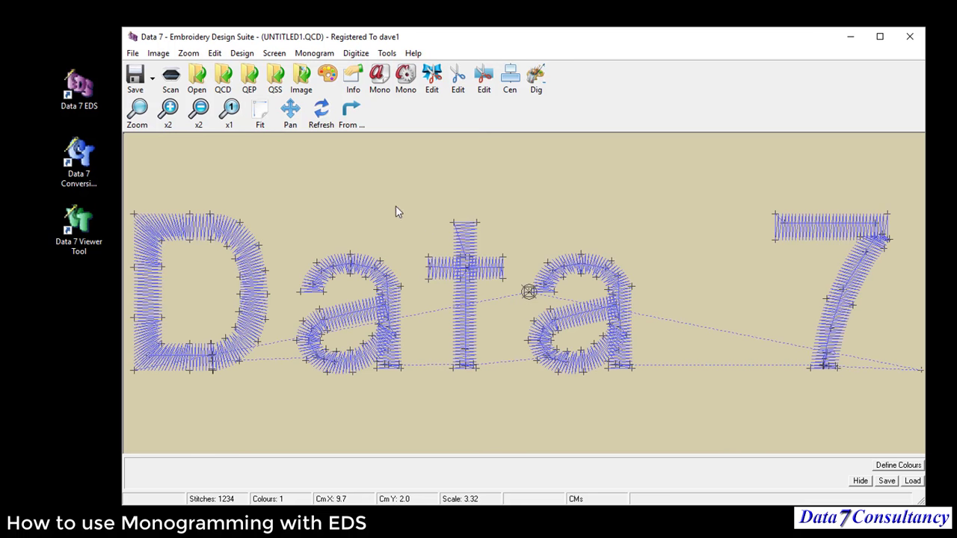
pyautogui.click(137, 112)
pyautogui.moveTo(766, 202); pyautogui.dragTo(809, 249)
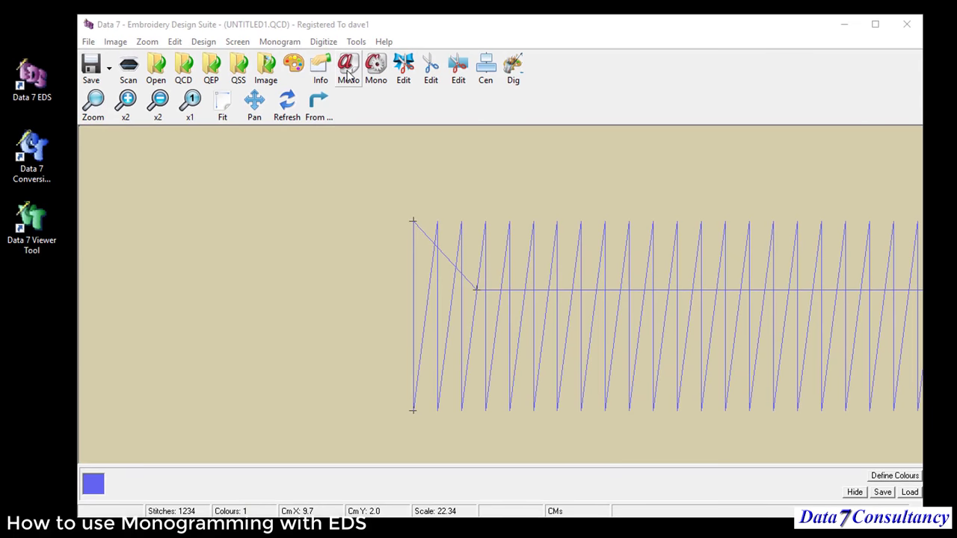
# - Set the column density to 10 in the monogramming settings and create the "Data 7" monogram again
pyautogui.click(348, 73)
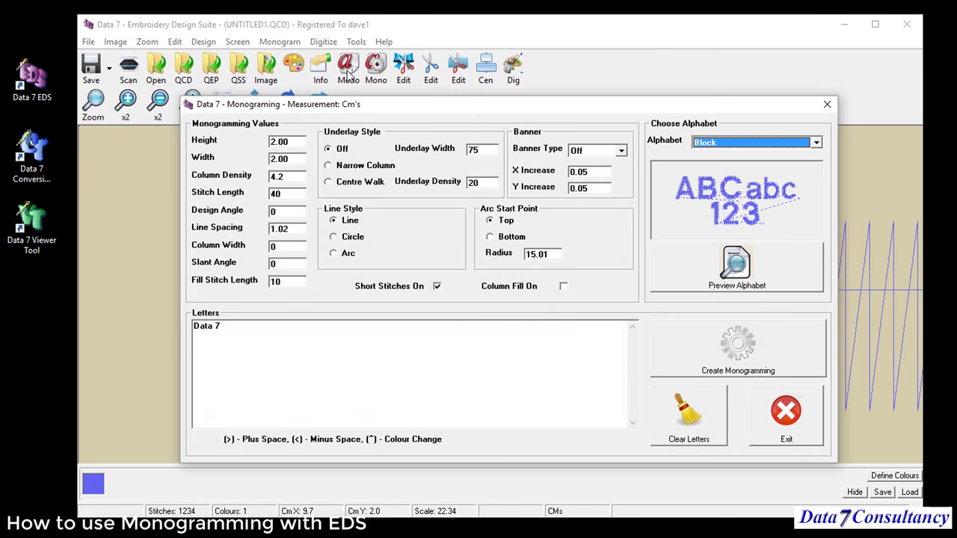
pyautogui.moveTo(285, 177); pyautogui.dragTo(269, 176)
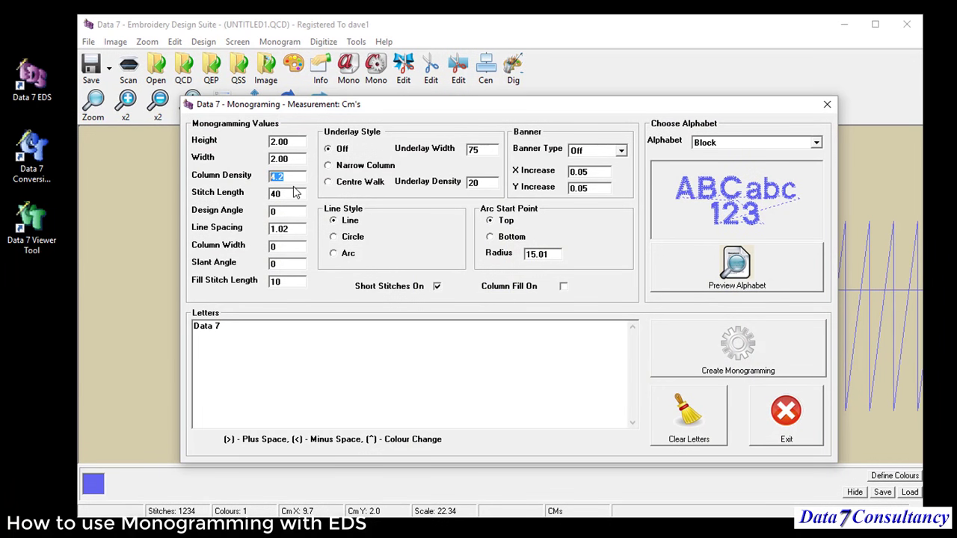
pyautogui.write('10')
pyautogui.click(723, 351)
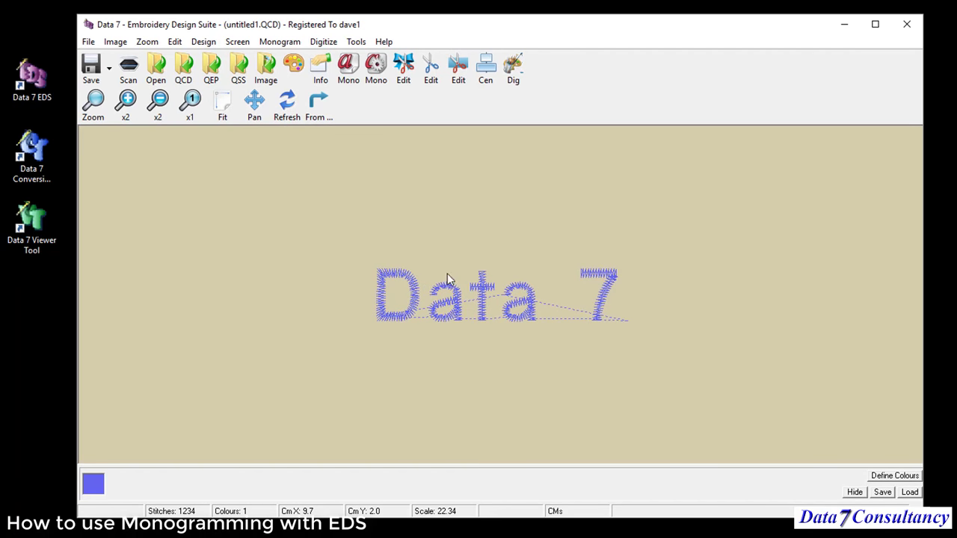
# - Set the column density to 3 in the monogramming settings and create the "Data 7" monogram again
pyautogui.click(222, 110)
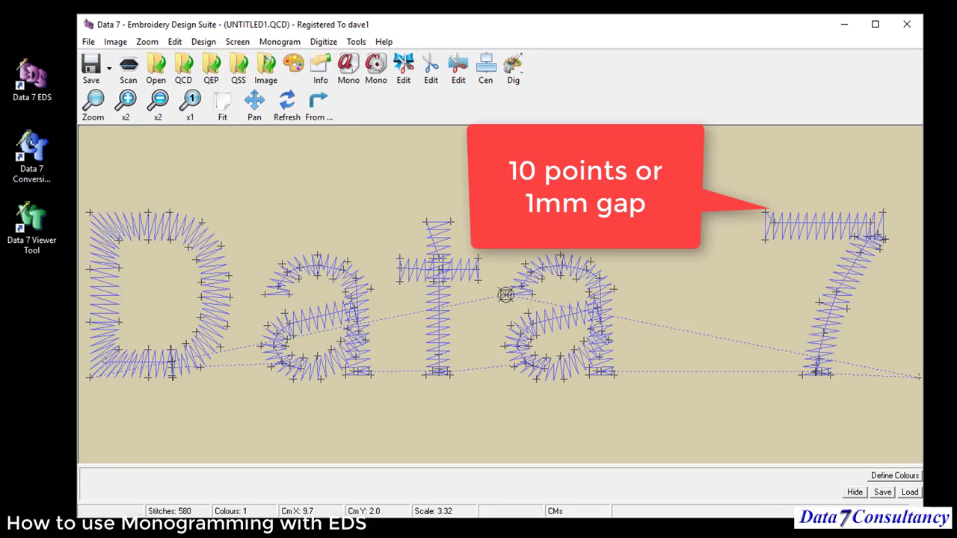
pyautogui.click(349, 74)
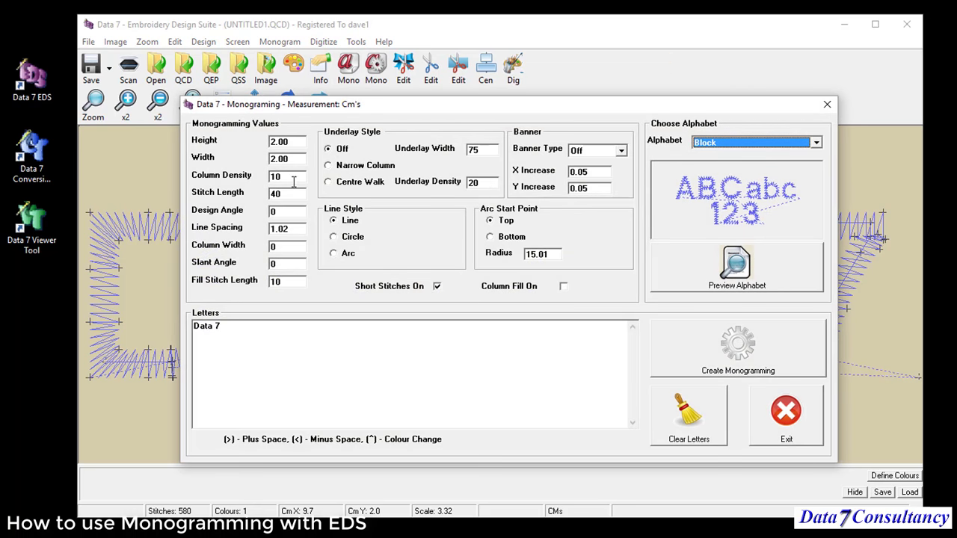
pyautogui.click(276, 175)
pyautogui.doubleClick(271, 176)
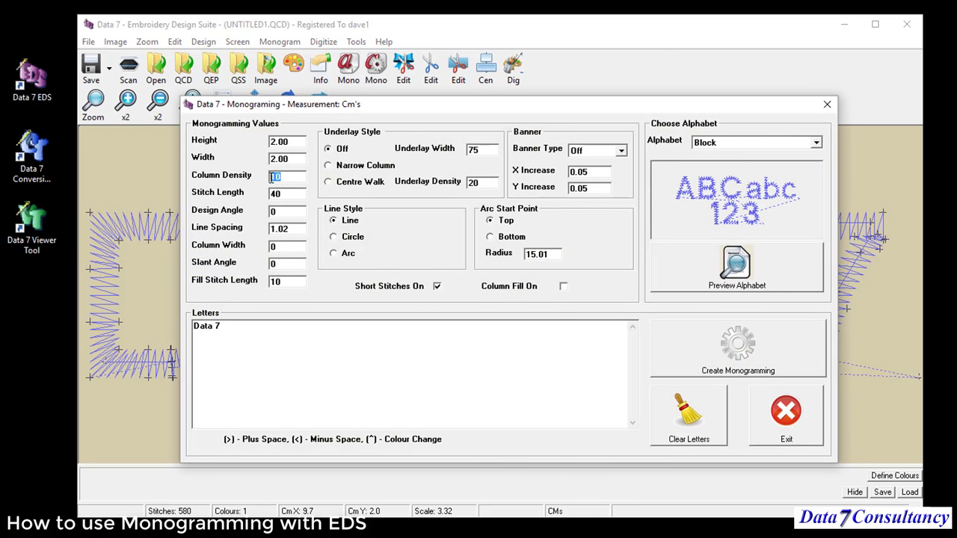
pyautogui.write('3')
pyautogui.click(738, 350)
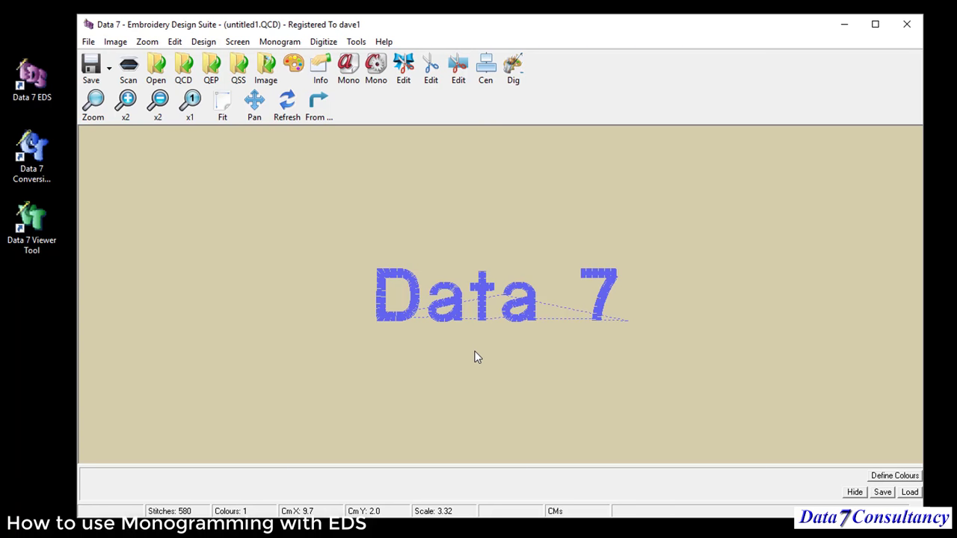
# - Fit the design to the window and zoom in on the top bar of the 7 to examine its stitch spacing
pyautogui.click(222, 105)
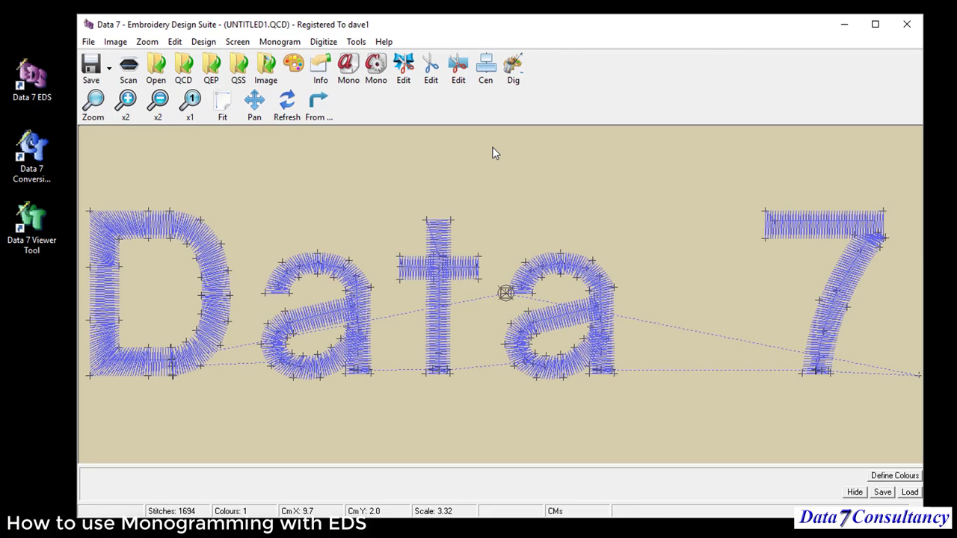
pyautogui.rightClick(563, 162)
pyautogui.click(620, 171)
pyautogui.moveTo(743, 194); pyautogui.dragTo(821, 262)
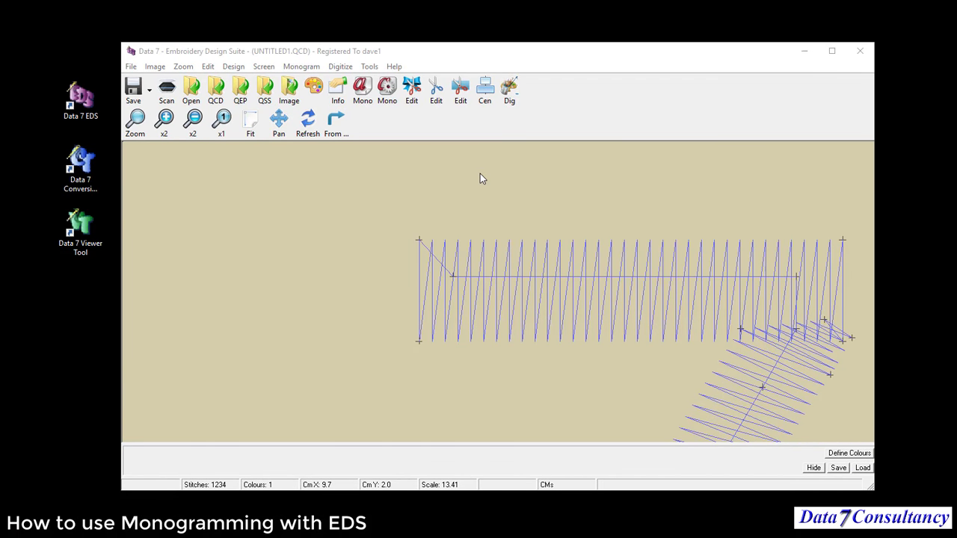
# - Replace the "Data 7" lettering with a single "O" in the monogramming settings and create the monogram
pyautogui.click(363, 88)
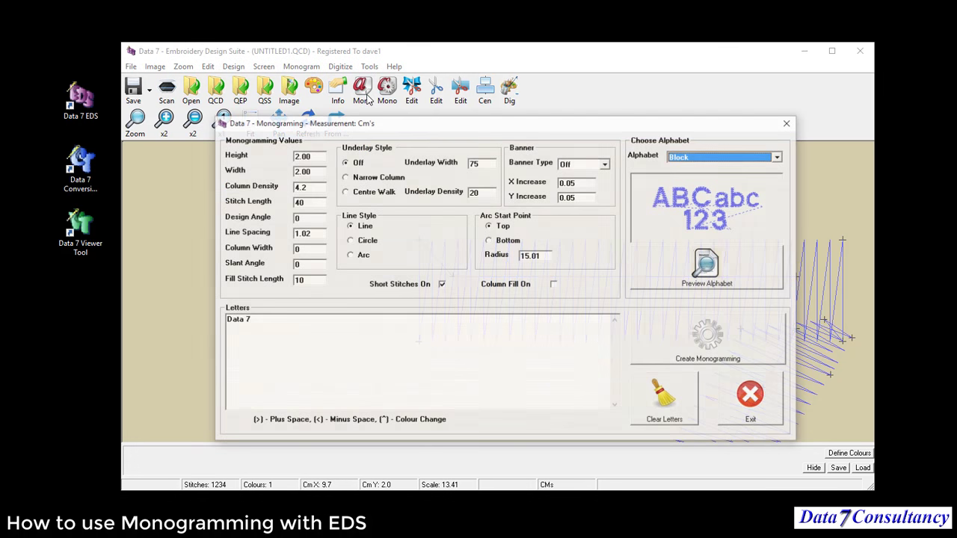
pyautogui.click(315, 186)
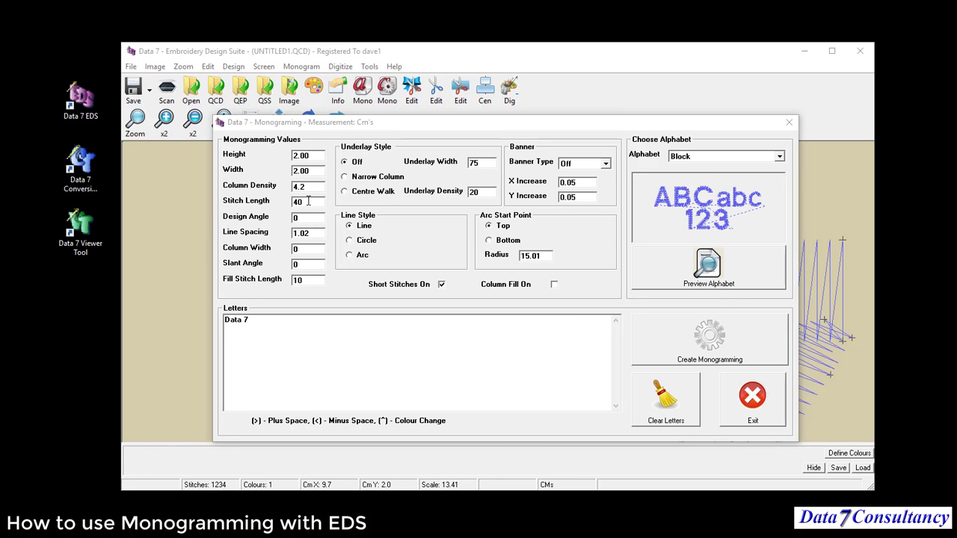
pyautogui.doubleClick(308, 201)
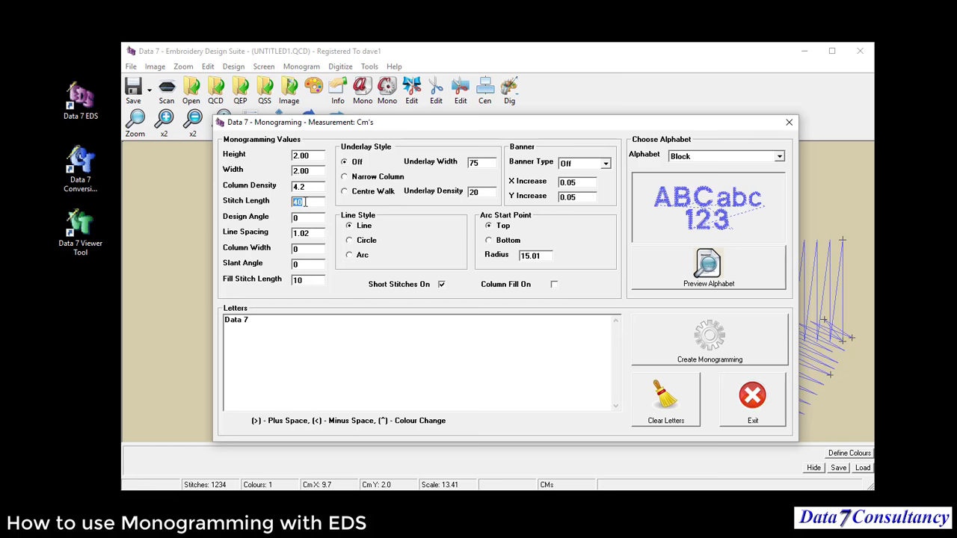
pyautogui.moveTo(257, 320); pyautogui.dragTo(219, 324)
pyautogui.write('0')
pyautogui.click(665, 352)
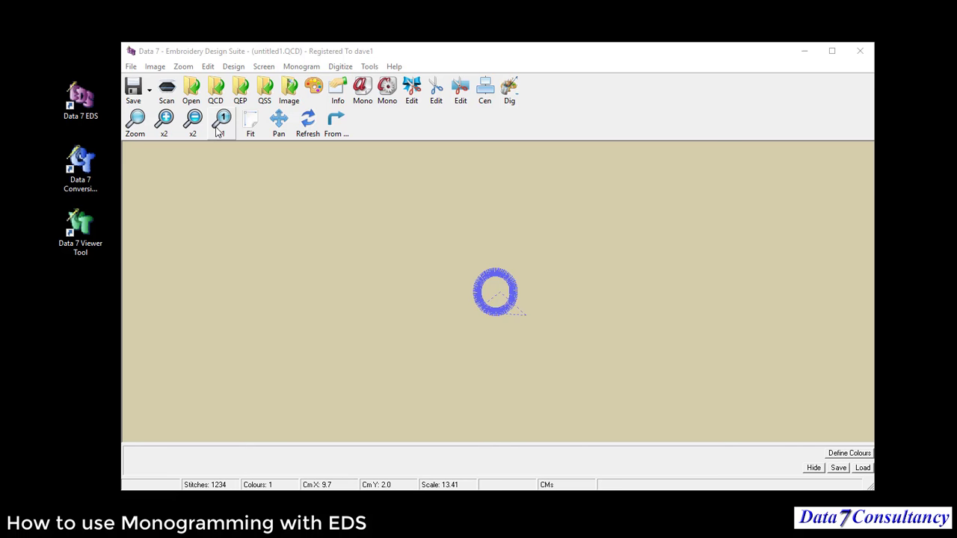
# - Save the "O" design in Data 7 Expanded format in the Designs folder under the file name "test"
pyautogui.click(252, 129)
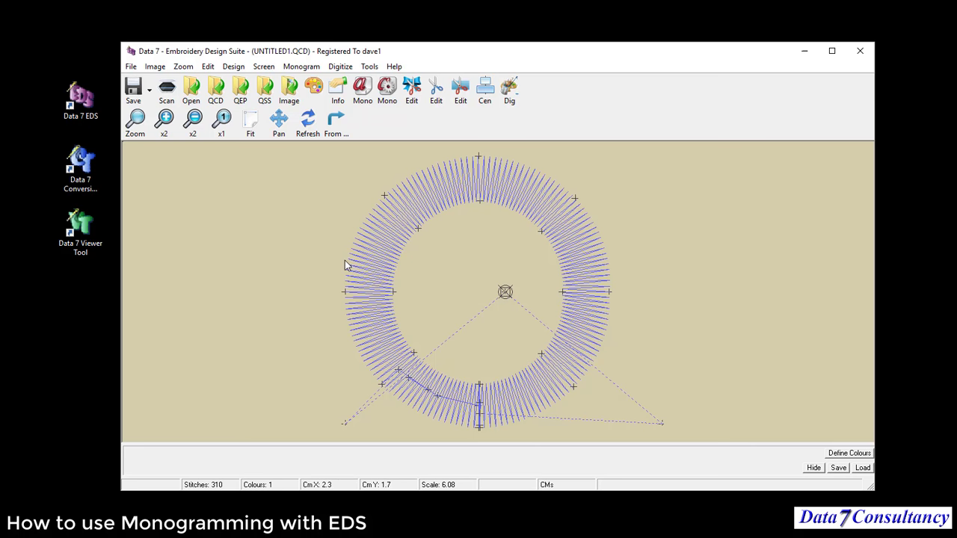
pyautogui.click(131, 66)
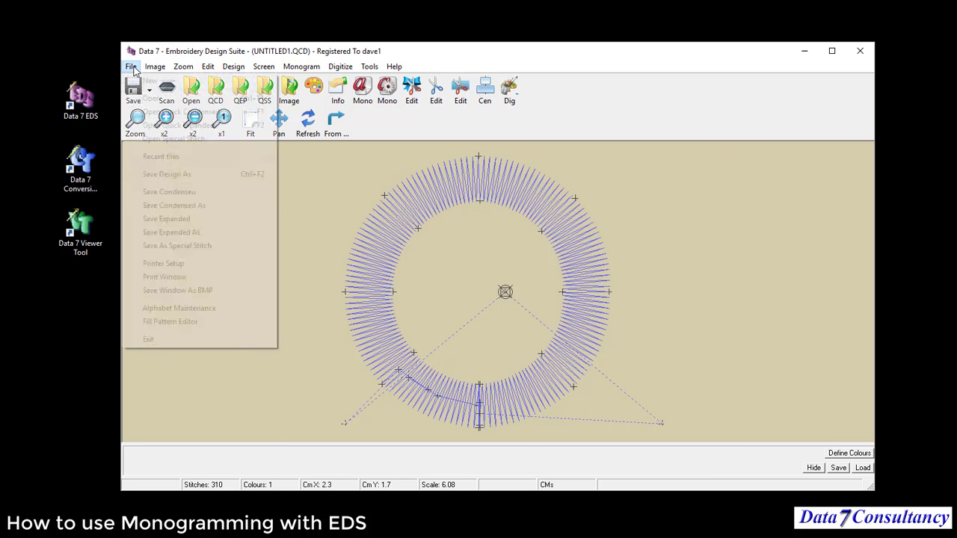
pyautogui.click(193, 234)
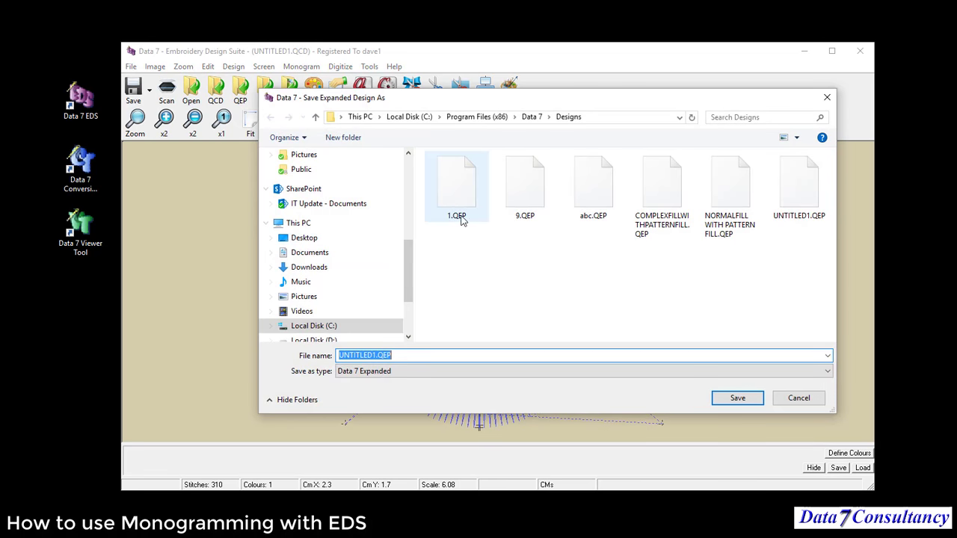
pyautogui.write('1')
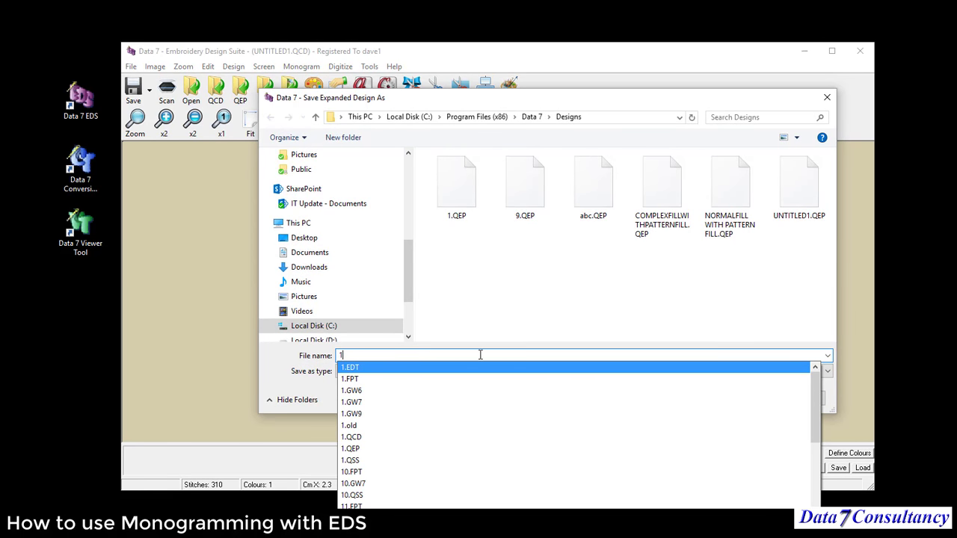
pyautogui.press('BackSpace')
pyautogui.write('test')
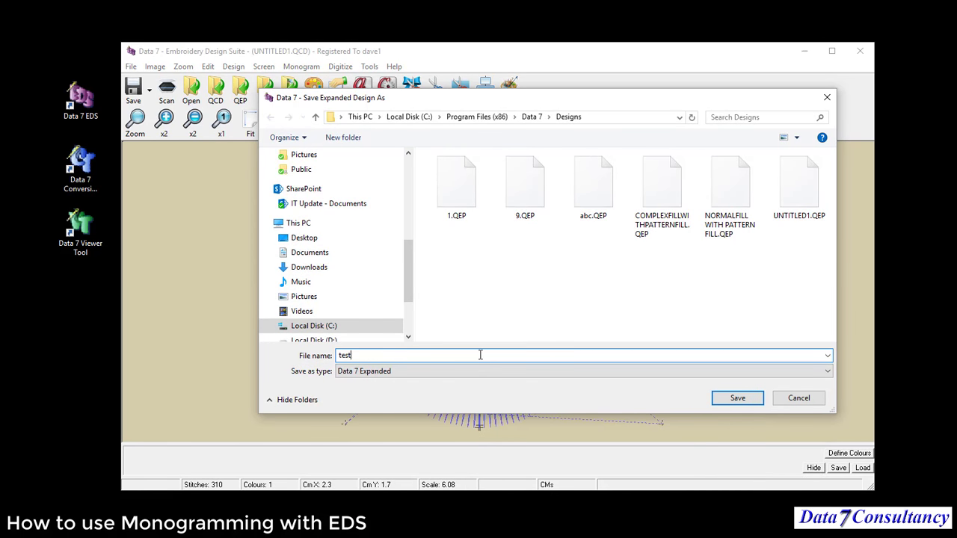
pyautogui.click(736, 398)
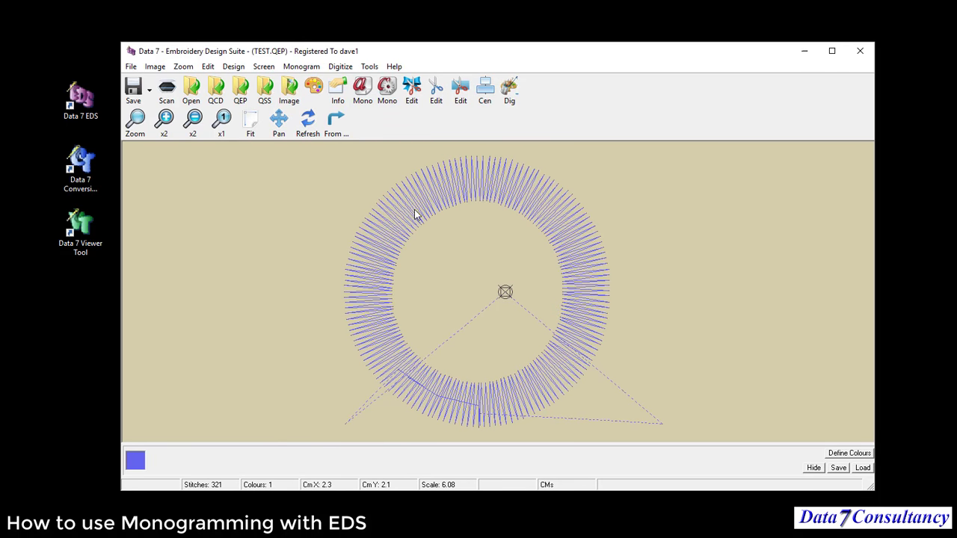
# - Zoom in on the lower part of the ring to examine its stitches
pyautogui.rightClick(464, 237)
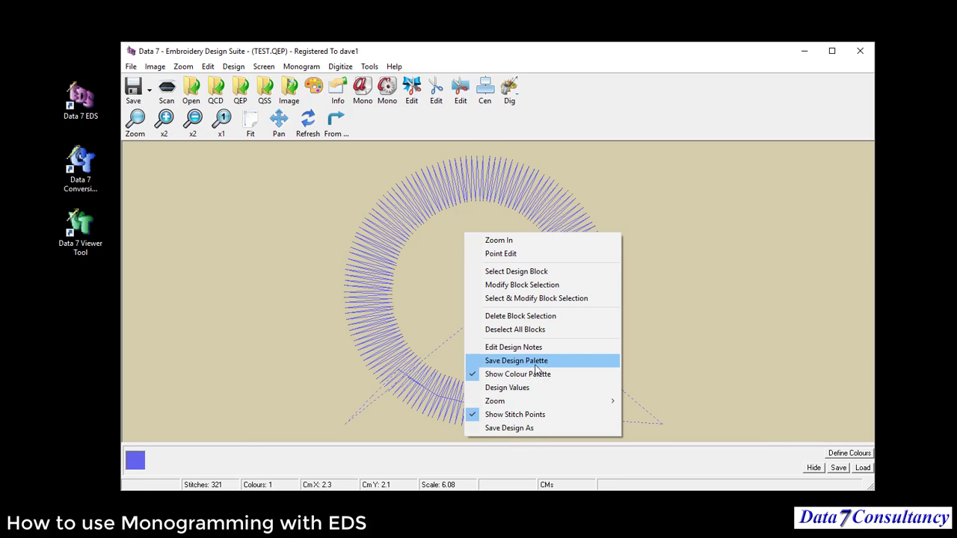
pyautogui.click(411, 333)
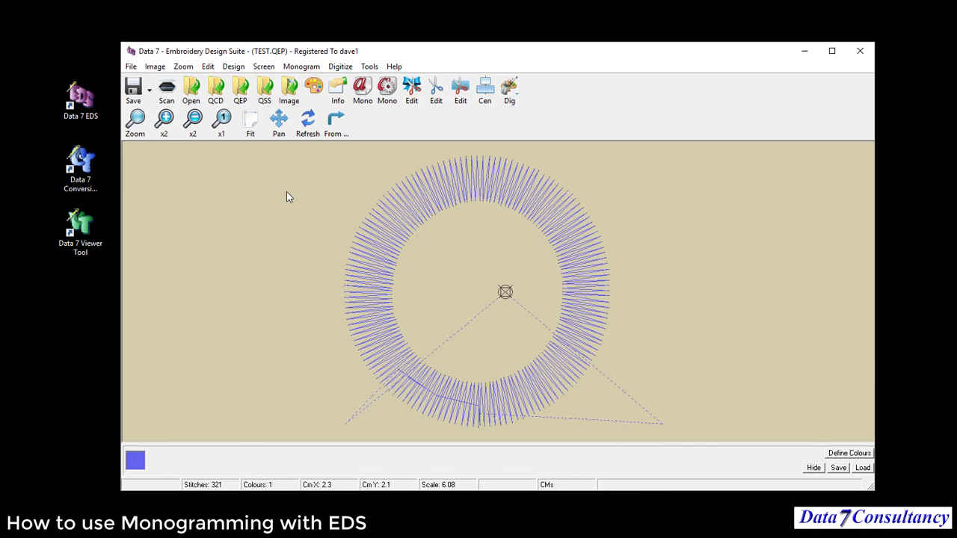
pyautogui.rightClick(295, 252)
pyautogui.click(306, 259)
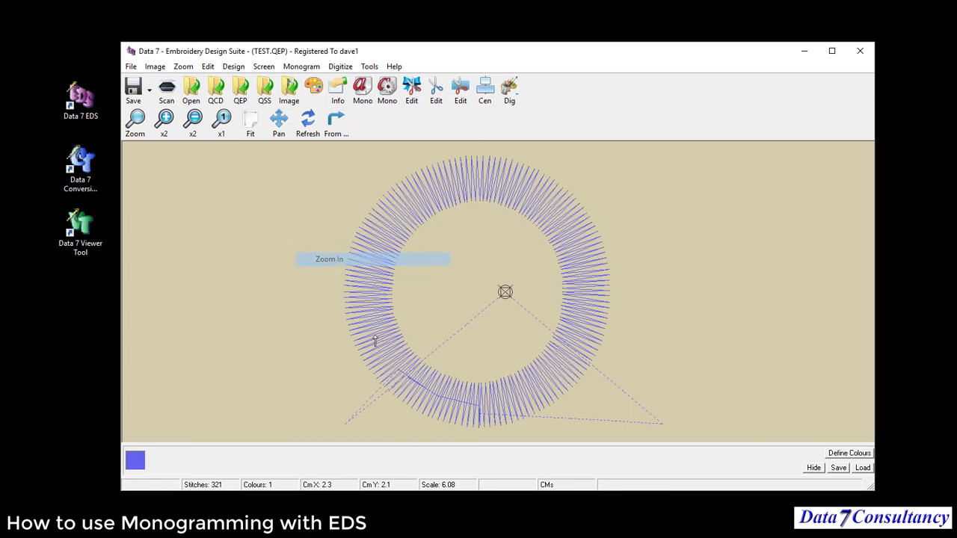
pyautogui.moveTo(369, 338); pyautogui.dragTo(501, 439)
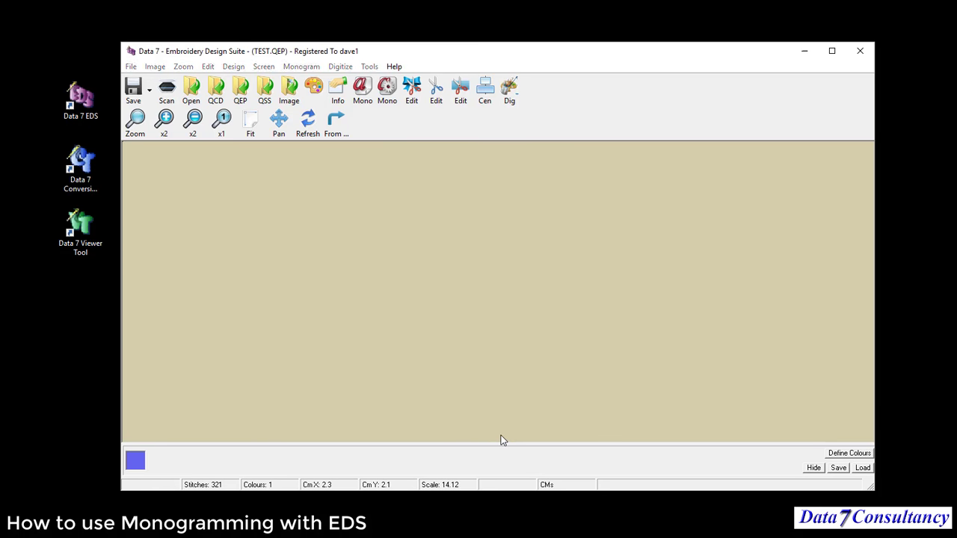
# - Change the design's thread colour to light green (red 114, green 240, blue 96)
pyautogui.click(136, 461)
pyautogui.click(293, 82)
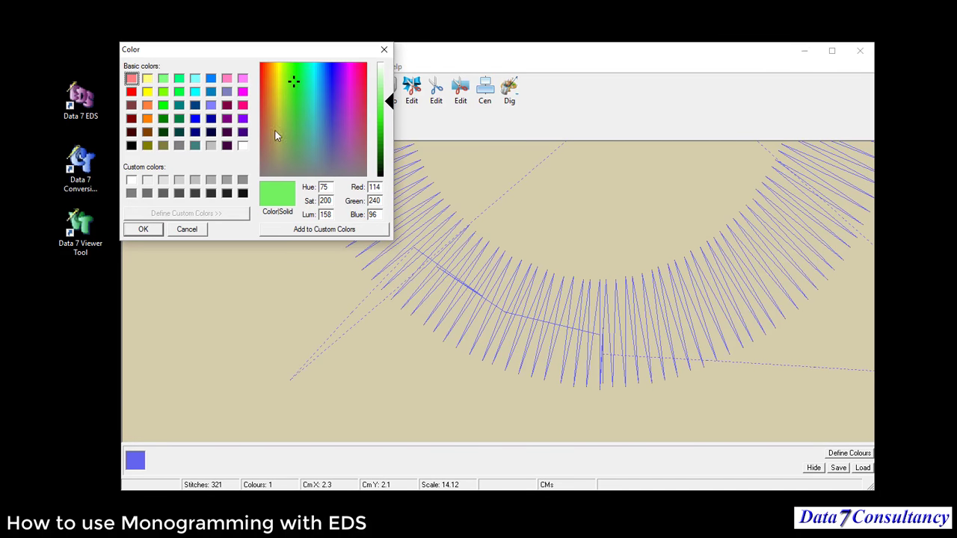
pyautogui.click(145, 230)
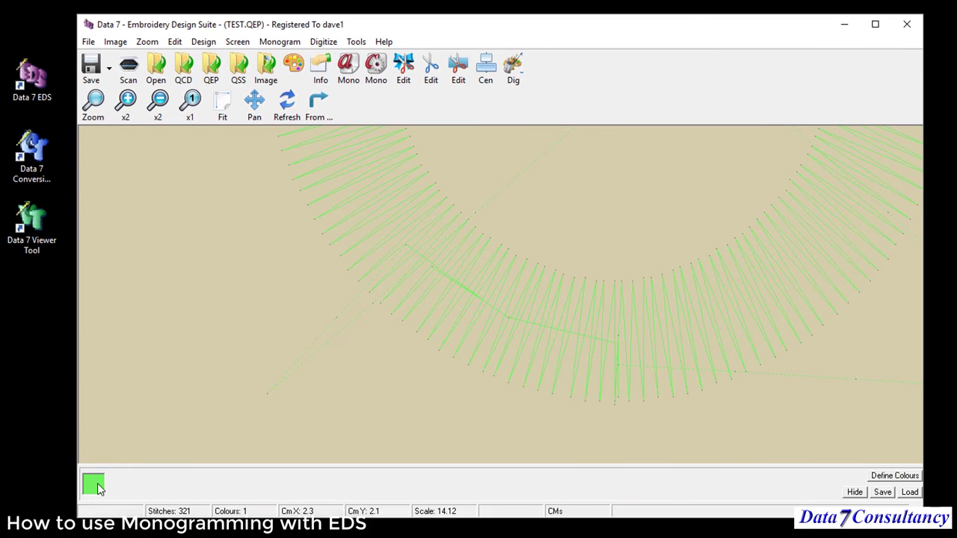
# - Replace the "O" in the monogramming letters with "Data 7" and create the monogram
pyautogui.click(350, 67)
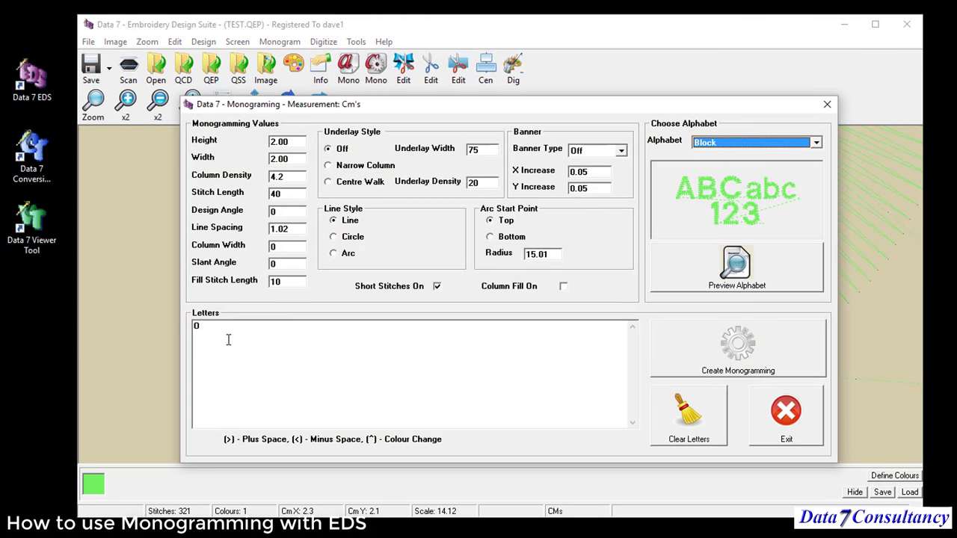
pyautogui.moveTo(227, 330); pyautogui.dragTo(169, 325)
pyautogui.write('Data 7')
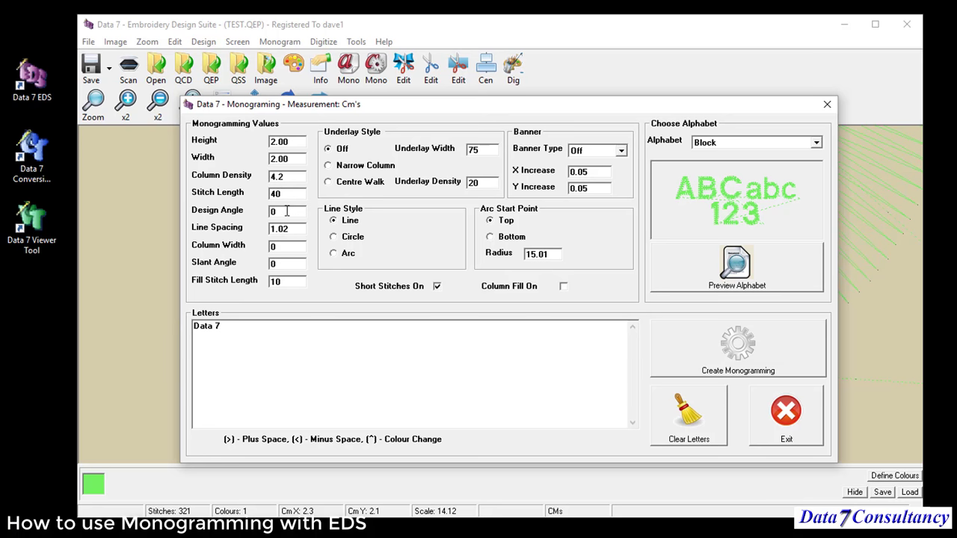
pyautogui.click(287, 211)
pyautogui.click(737, 348)
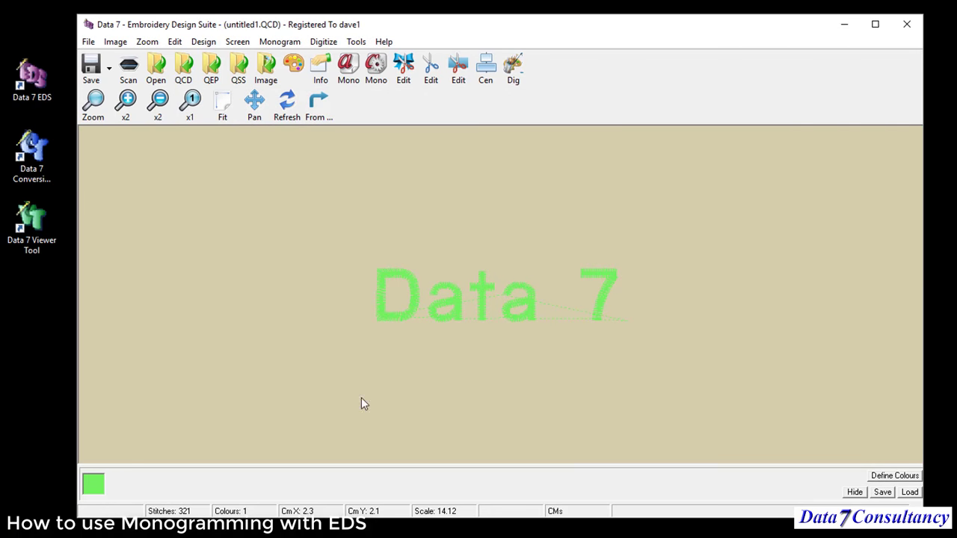
# - Change the thread colour of the "Data 7" lettering from green to blue
pyautogui.click(95, 484)
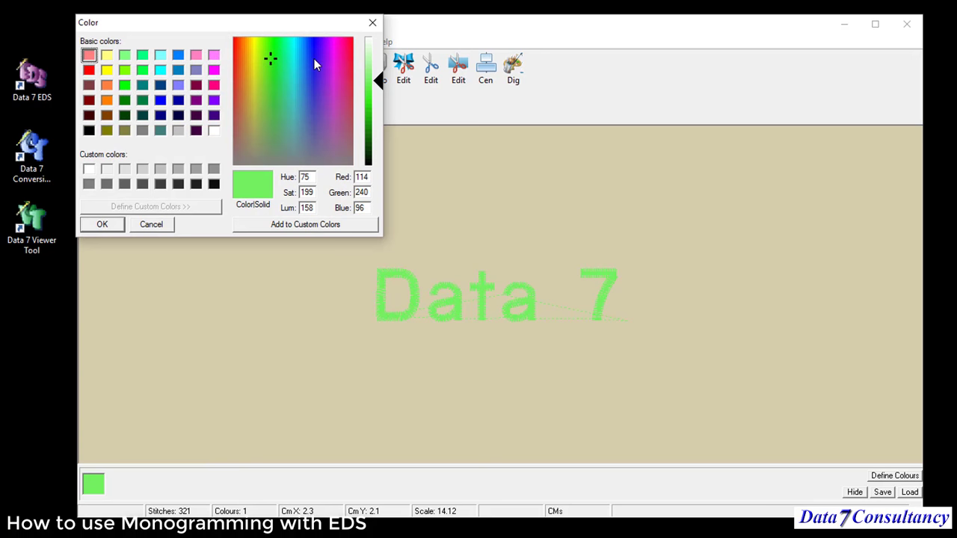
pyautogui.click(314, 60)
pyautogui.click(86, 224)
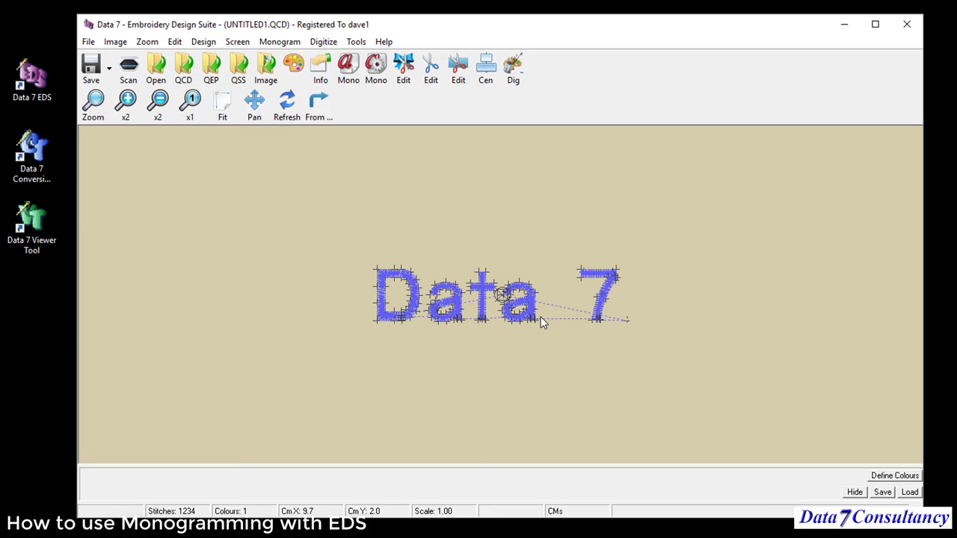
# - Set the design angle to 15 degrees in the monogramming settings and create the "Data 7" monogram
pyautogui.click(222, 118)
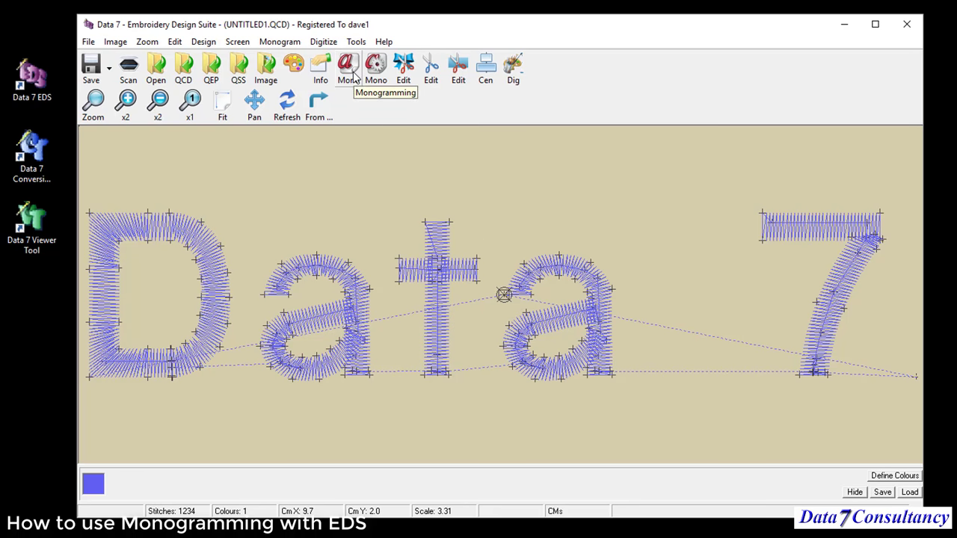
pyautogui.click(193, 108)
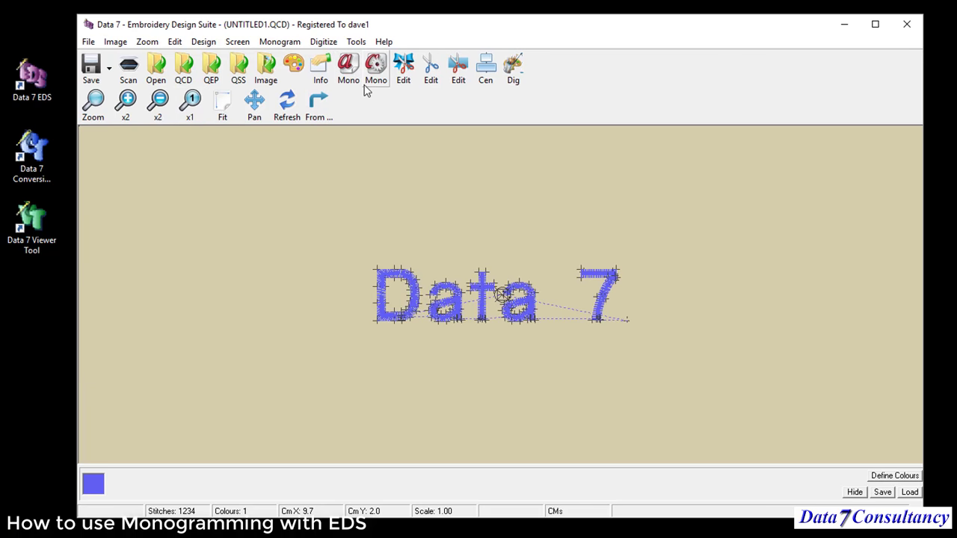
pyautogui.click(348, 69)
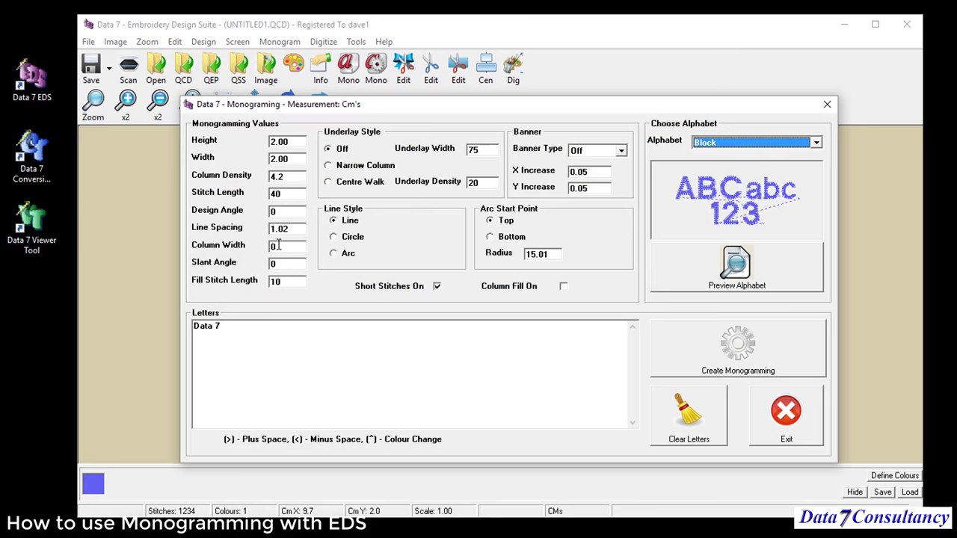
pyautogui.doubleClick(285, 212)
pyautogui.press('BackSpace')
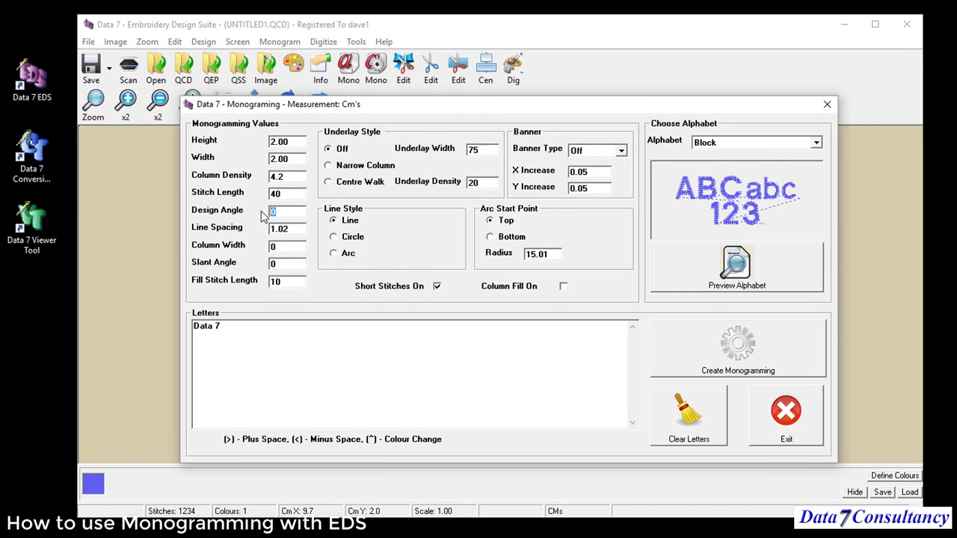
pyautogui.write('15')
pyautogui.click(689, 354)
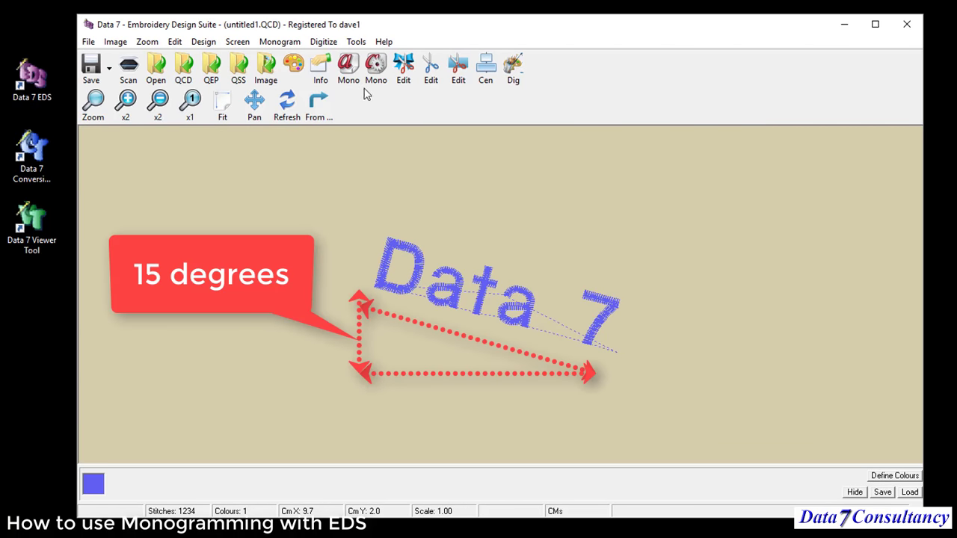
# - Set the design angle back to 0 and create the "Data 7" monogram again
pyautogui.click(348, 67)
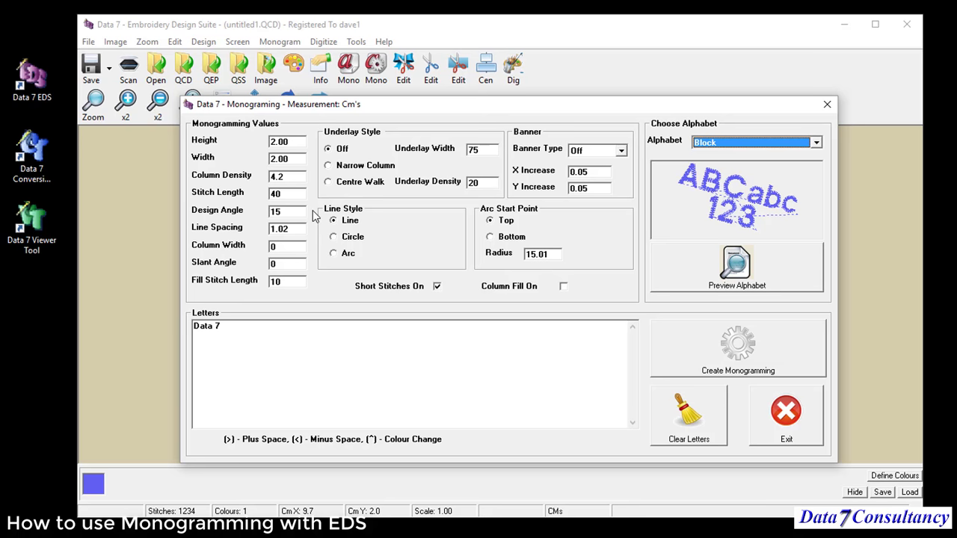
pyautogui.moveTo(293, 211); pyautogui.dragTo(256, 212)
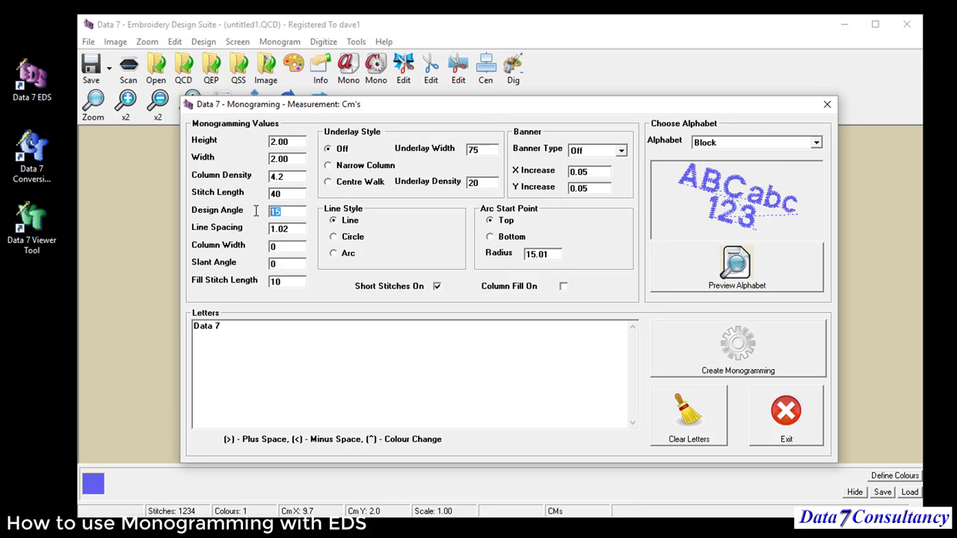
pyautogui.write('0')
pyautogui.click(712, 338)
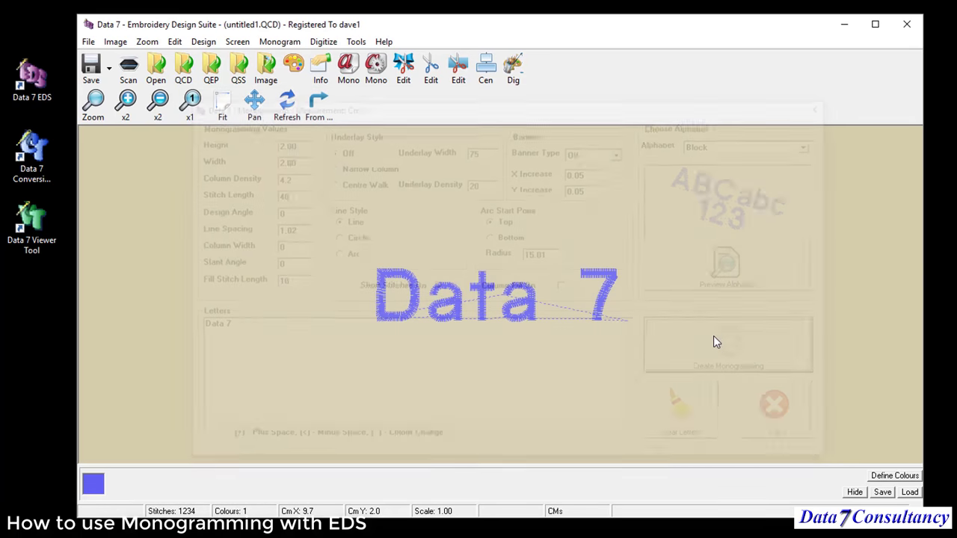
# - Add "Consultancy" as a second line below "Data 7" in the monogramming letters and create the monogram
pyautogui.click(348, 71)
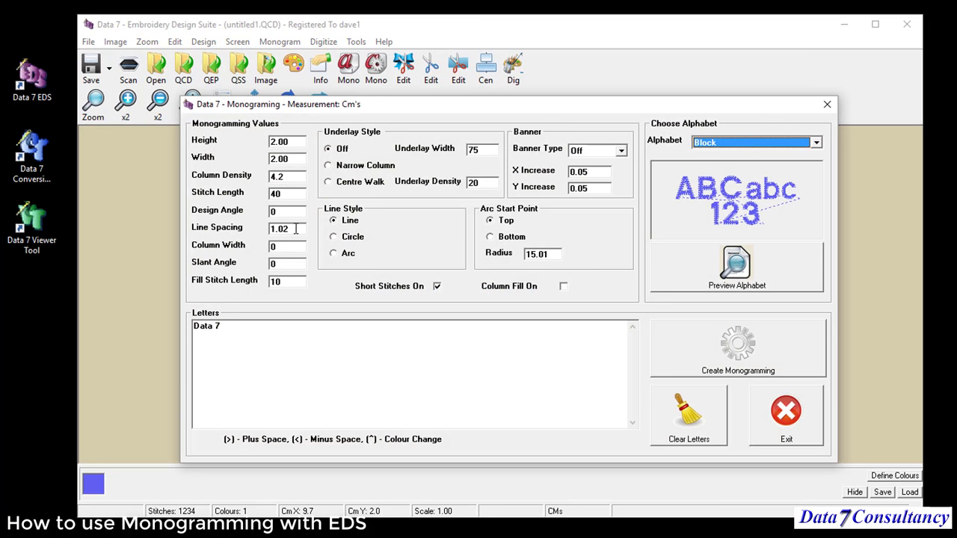
pyautogui.click(239, 328)
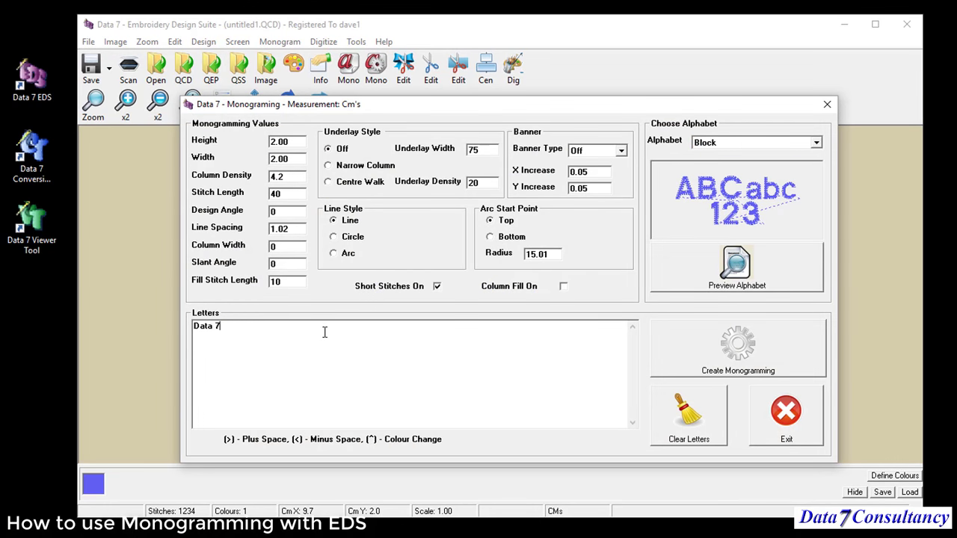
pyautogui.press('Return')
pyautogui.write('Consultancy')
pyautogui.moveTo(296, 141); pyautogui.dragTo(250, 145)
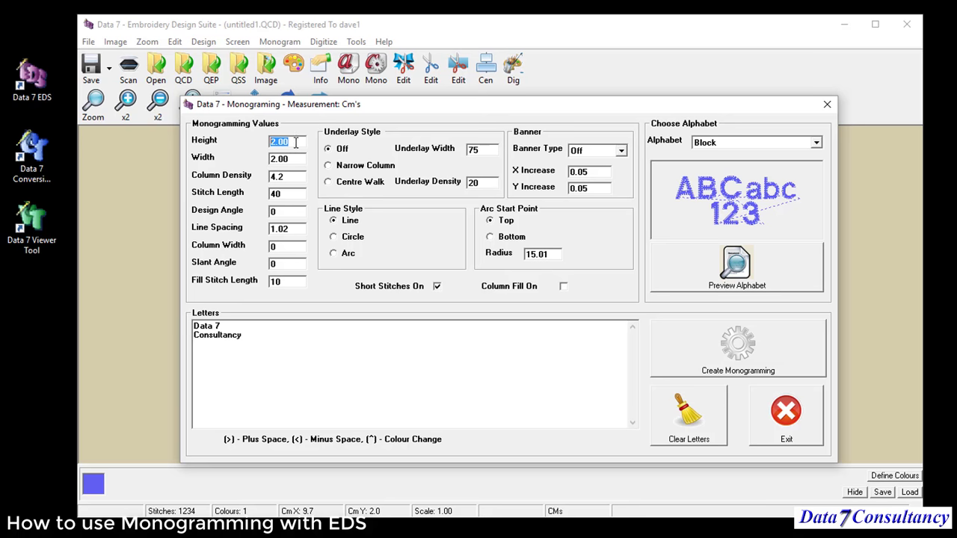
pyautogui.click(294, 230)
pyautogui.click(680, 333)
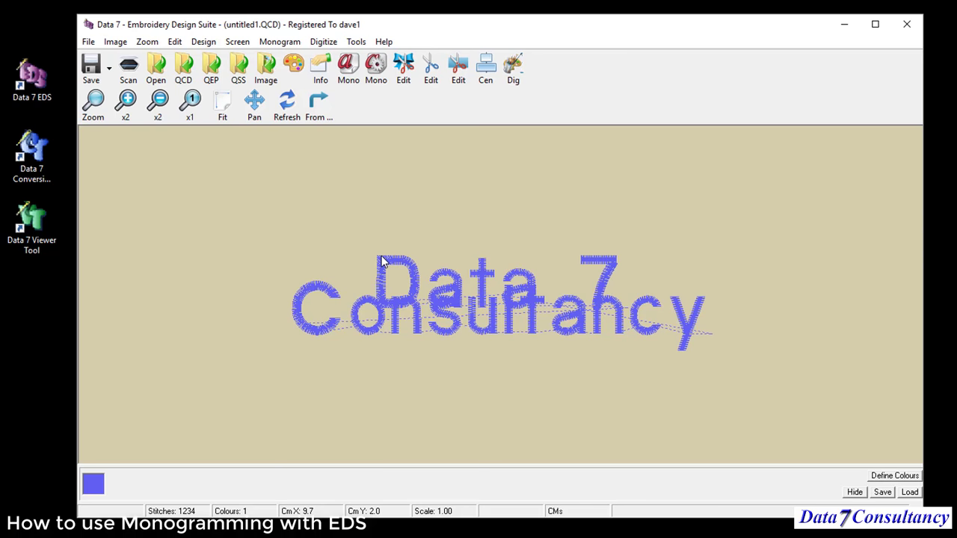
# - Set the monogram's line spacing to 2 and create the two-line lettering again
pyautogui.click(350, 77)
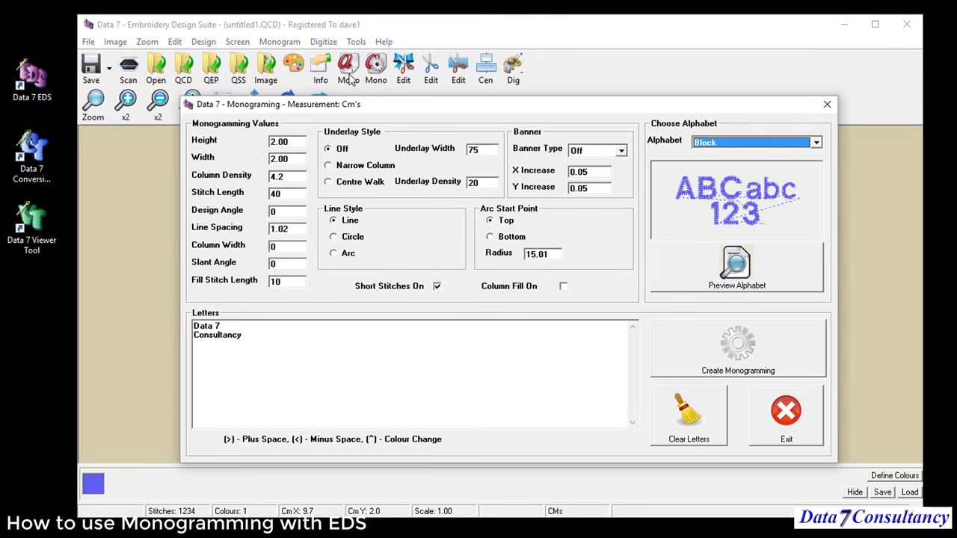
pyautogui.doubleClick(296, 227)
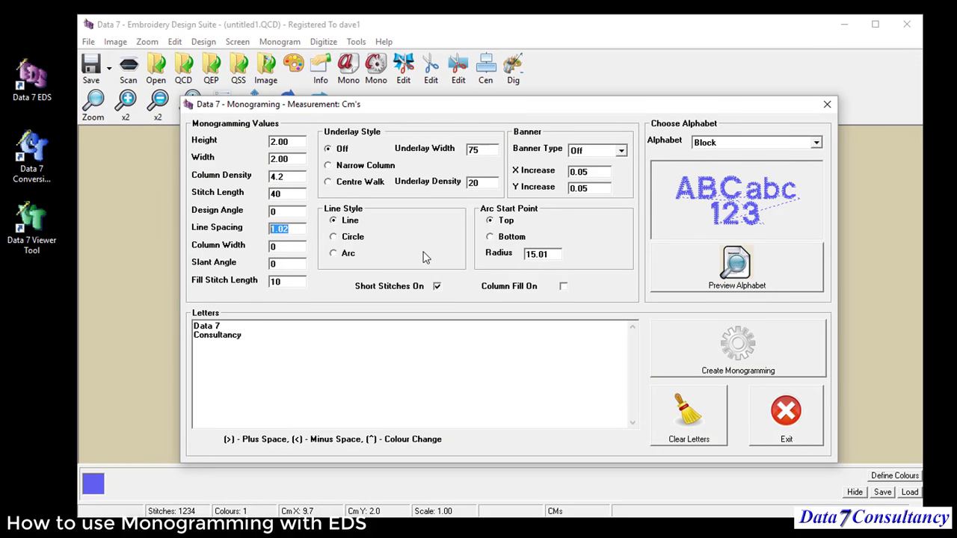
pyautogui.write('2')
pyautogui.click(685, 346)
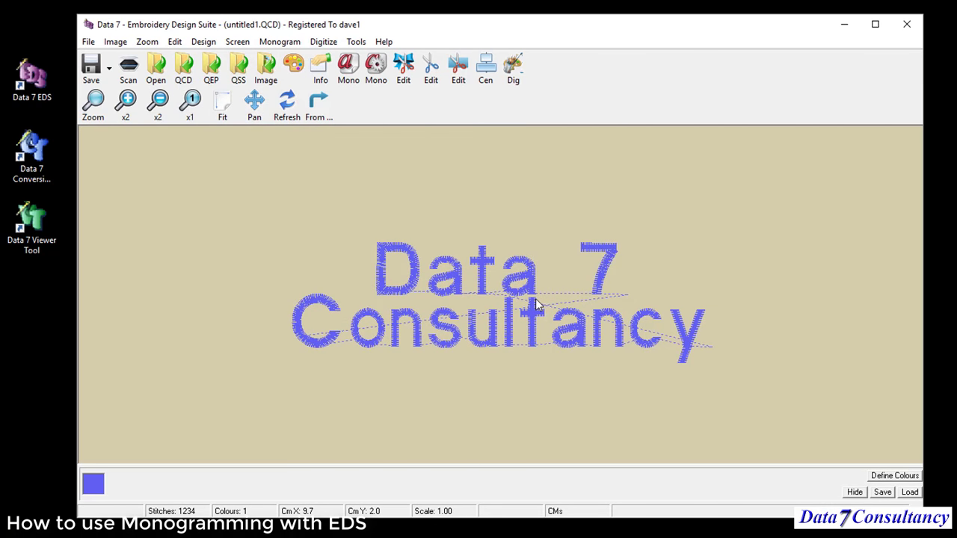
# - Set the line spacing to 2.25 and recreate the "Data 7 Consultancy" monogram
pyautogui.click(349, 67)
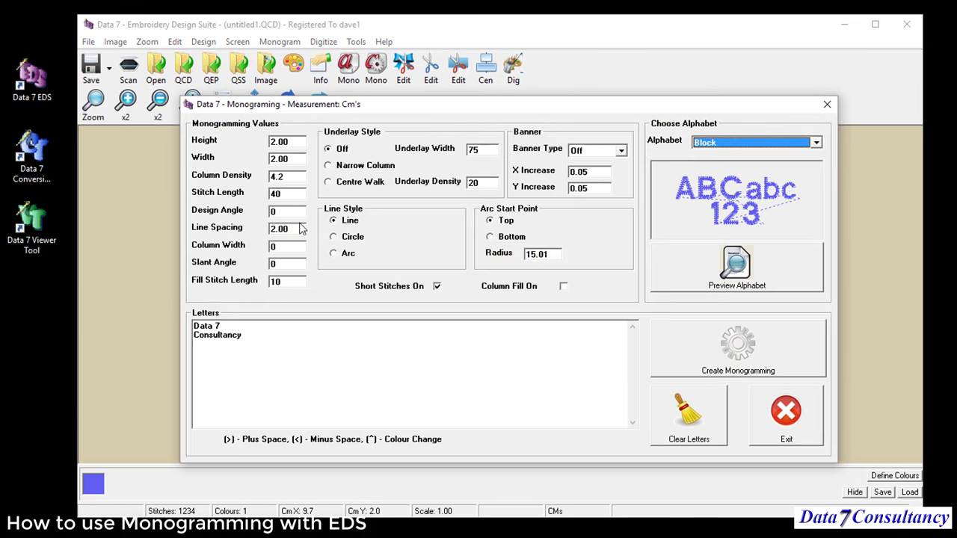
pyautogui.moveTo(300, 228); pyautogui.dragTo(253, 229)
pyautogui.write('2.25')
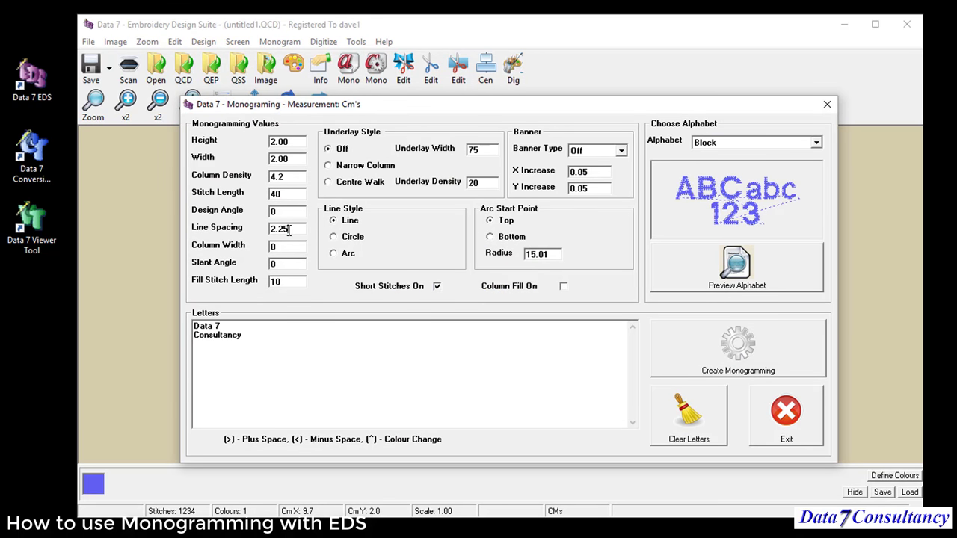
pyautogui.click(706, 348)
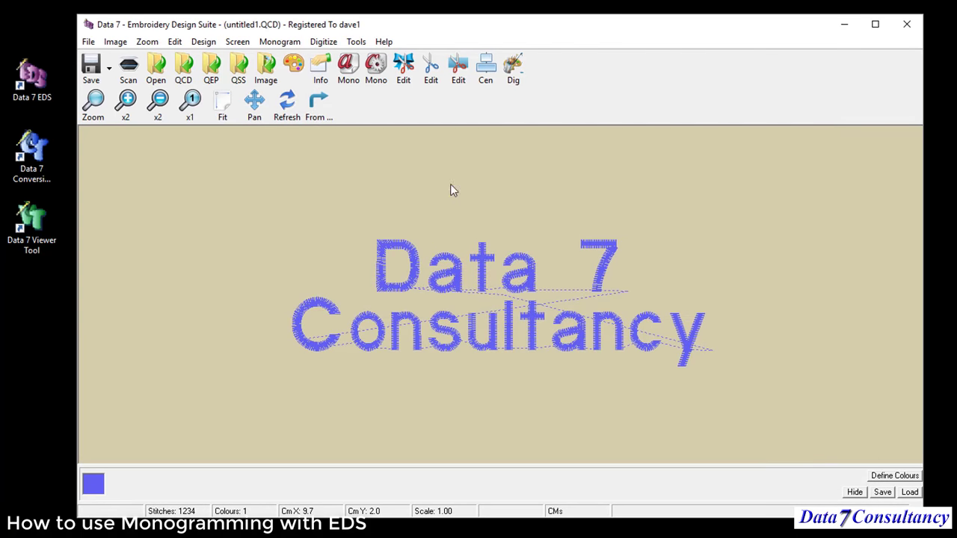
# - Add "Test" as a third line in the monogramming letters and create the monogram
pyautogui.click(364, 68)
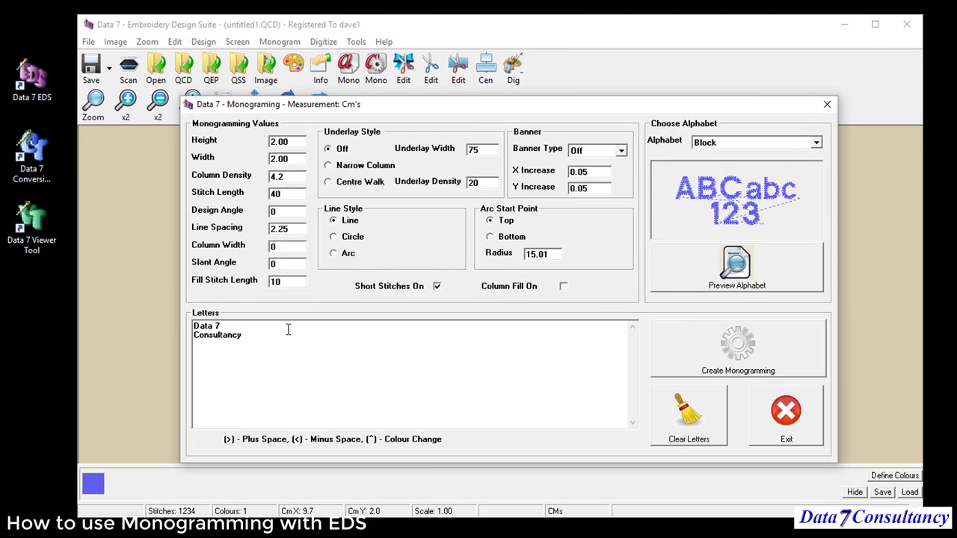
pyautogui.write('Test')
pyautogui.click(724, 343)
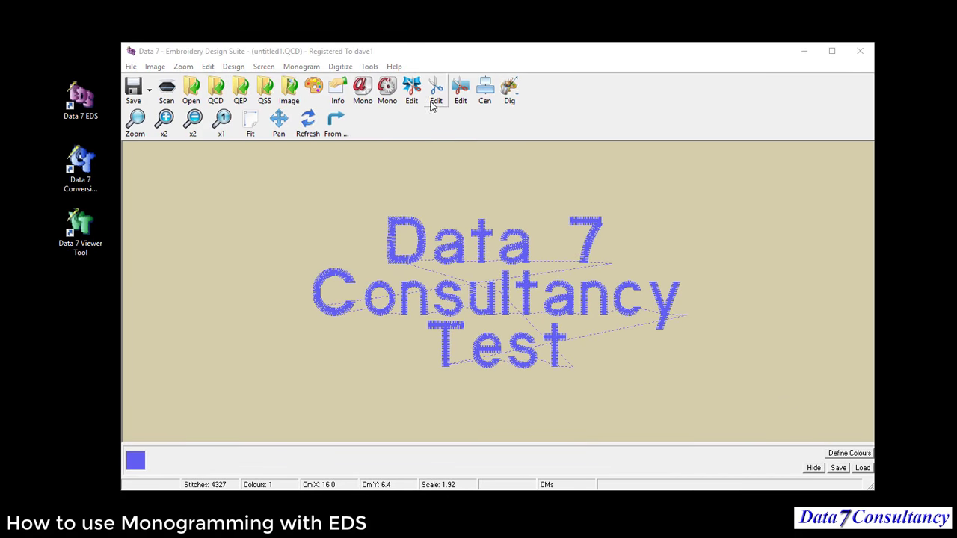
# - Remove the "Test" line, join the remaining letters into the single line "Data 7 Consultancy", and create the monogram
pyautogui.click(364, 90)
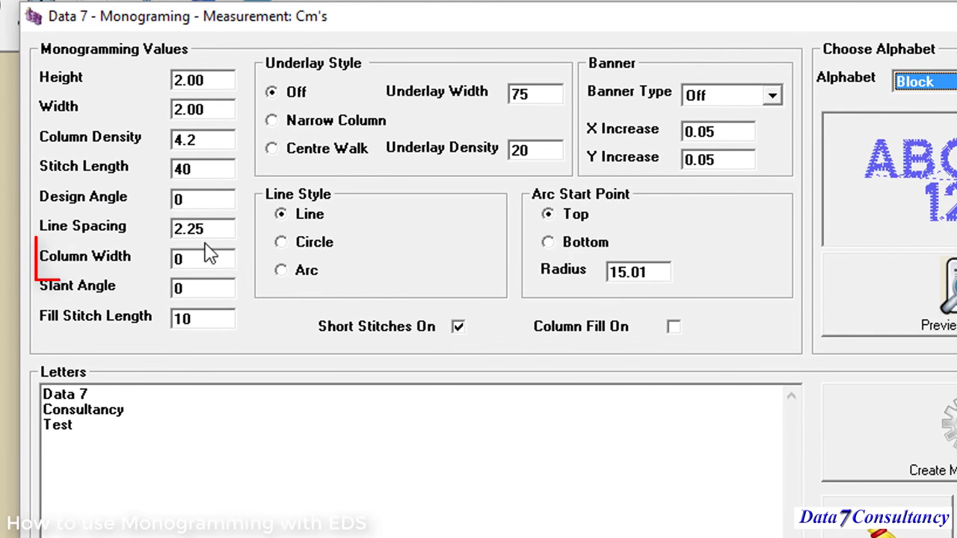
pyautogui.doubleClick(198, 258)
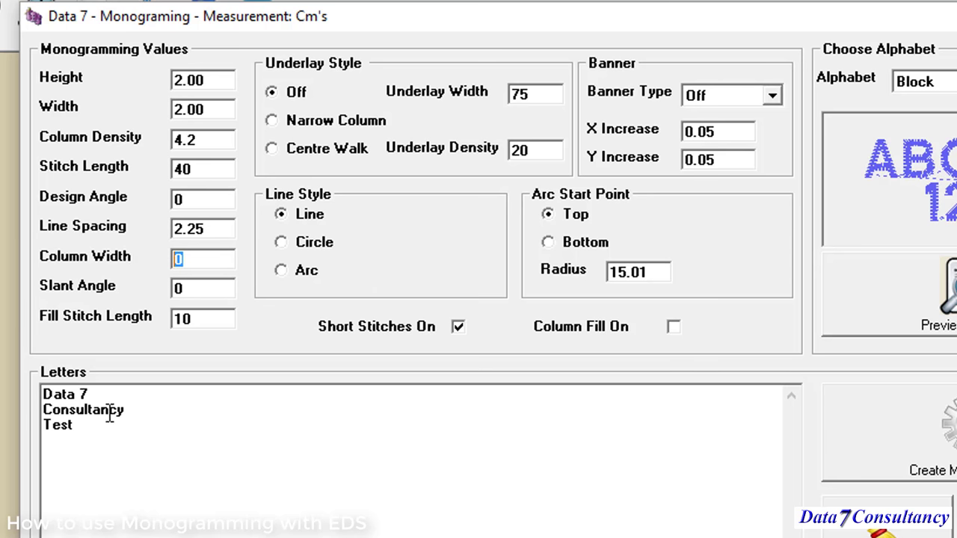
pyautogui.moveTo(74, 425); pyautogui.dragTo(29, 408)
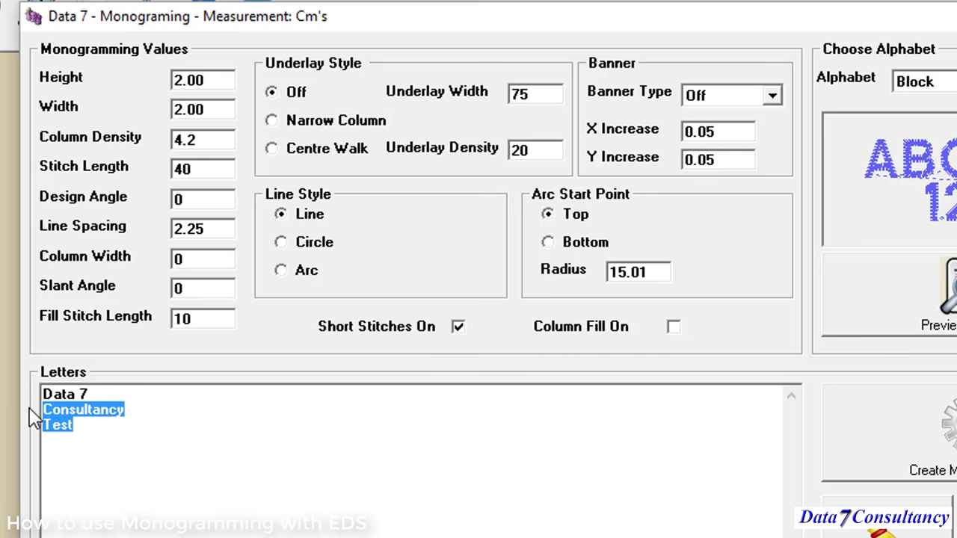
pyautogui.press('Down')
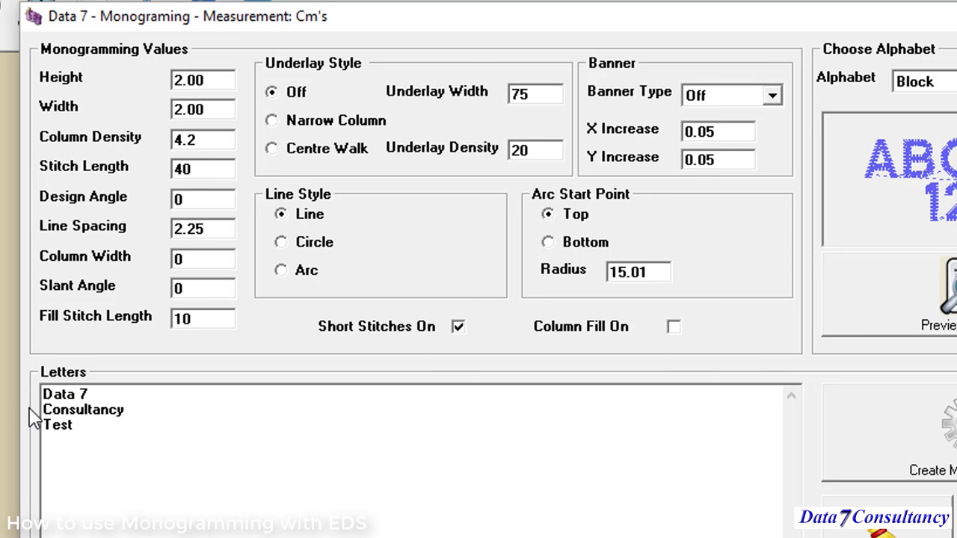
pyautogui.press('End')
pyautogui.hotkey('shift', 'Home')
pyautogui.press('Delete')
pyautogui.press('Up')
pyautogui.press('Left')
pyautogui.press('Delete')
pyautogui.press('End')
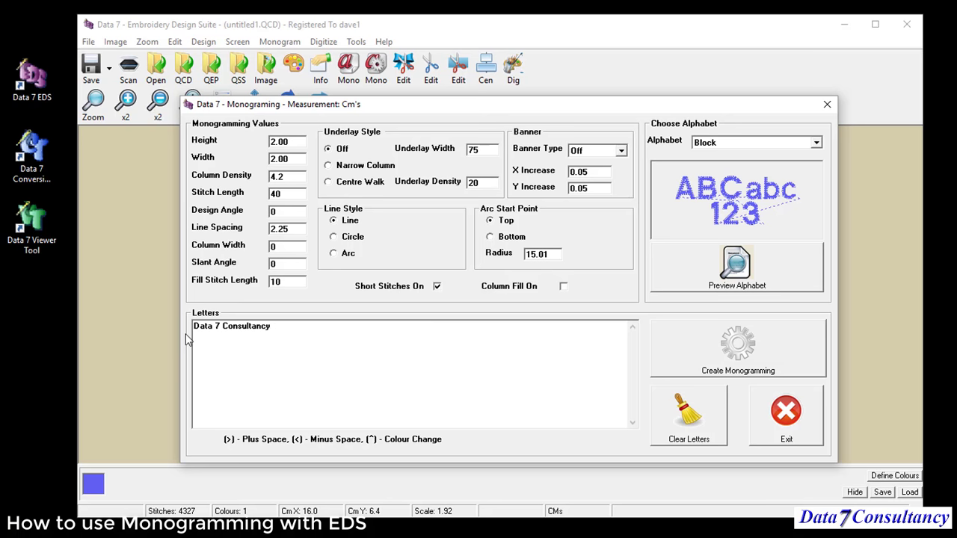
pyautogui.click(719, 347)
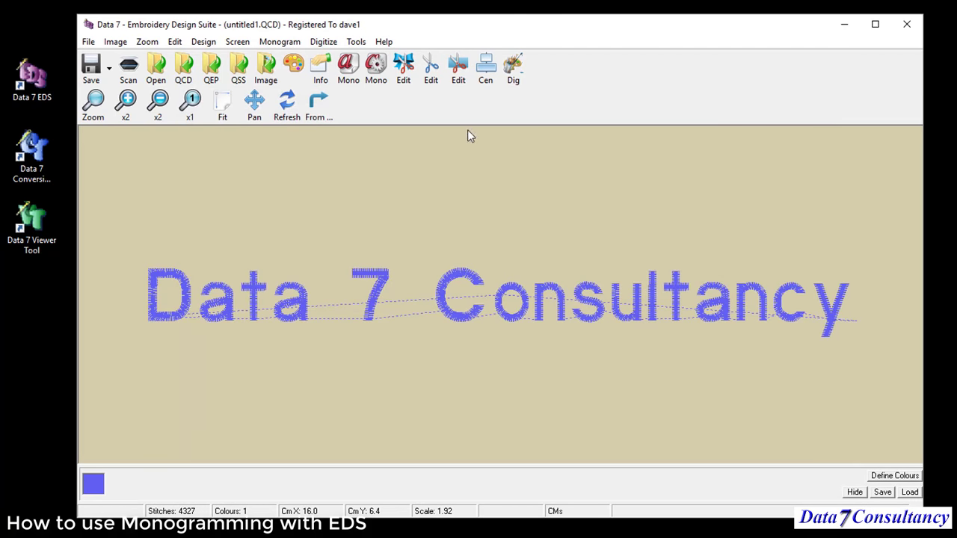
# - Set the column width to 25 in the monogramming values and create the "Data 7 Consultancy" monogram
pyautogui.click(350, 78)
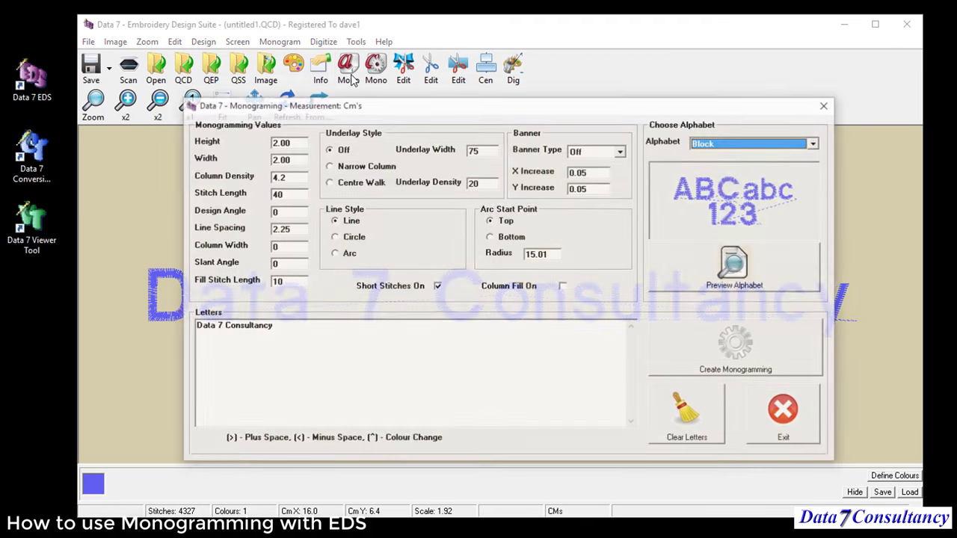
pyautogui.click(285, 248)
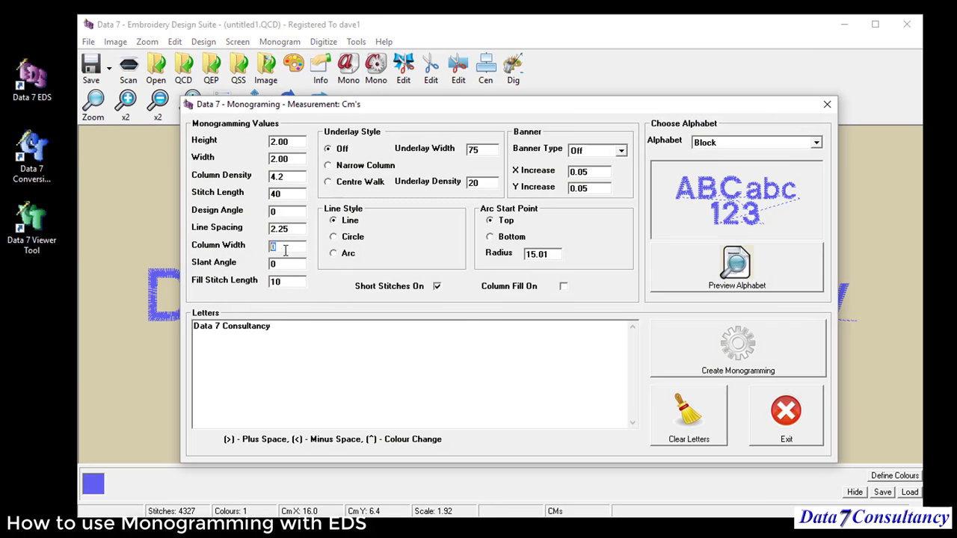
pyautogui.write('25')
pyautogui.click(707, 340)
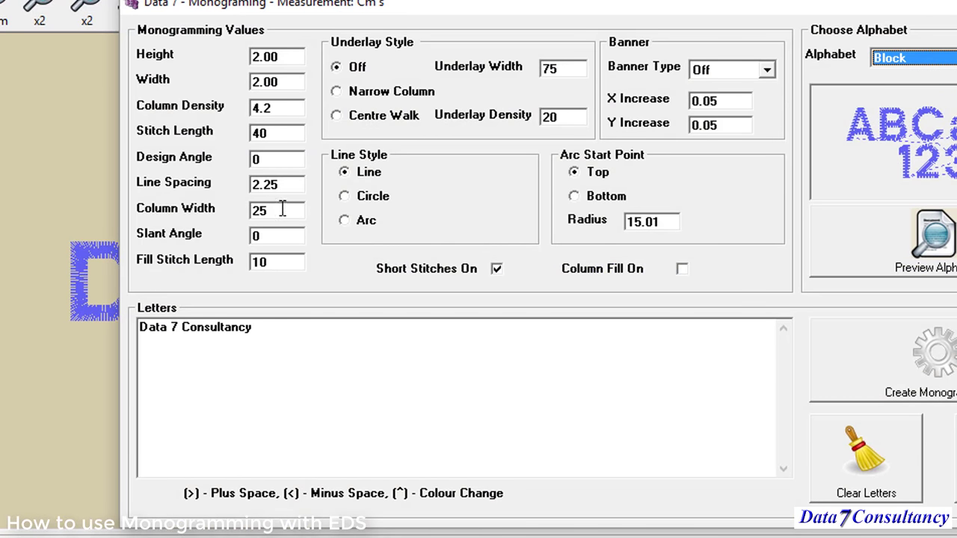
# - Set the column width to 50 and create the monogram again
pyautogui.moveTo(284, 211); pyautogui.dragTo(243, 212)
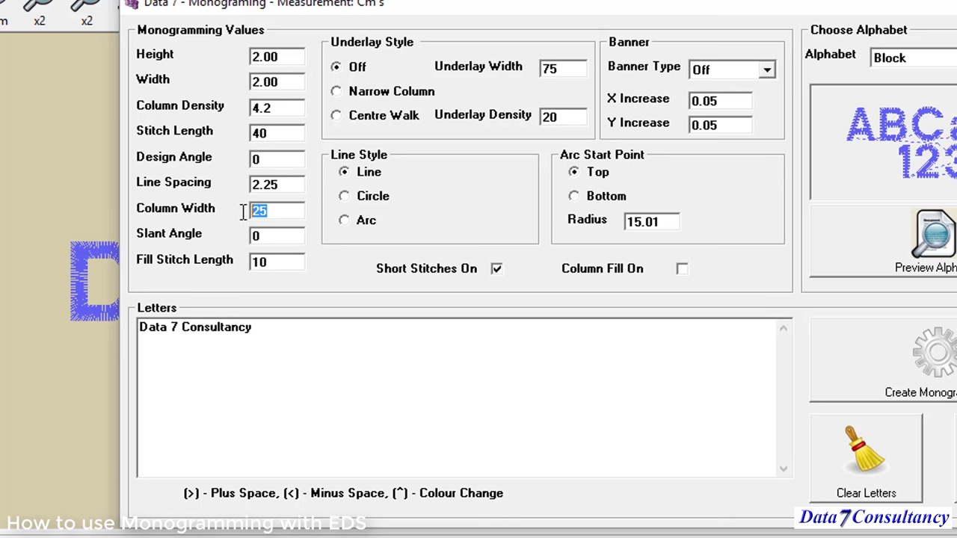
pyautogui.write('50')
pyautogui.click(910, 356)
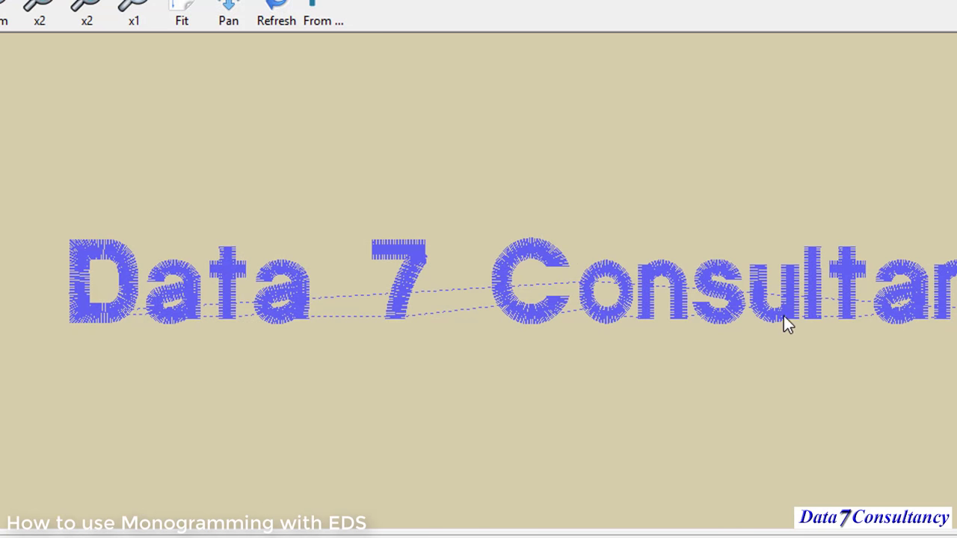
# - Set the column width to 75 and recreate the single-line monogram
pyautogui.click(410, 1)
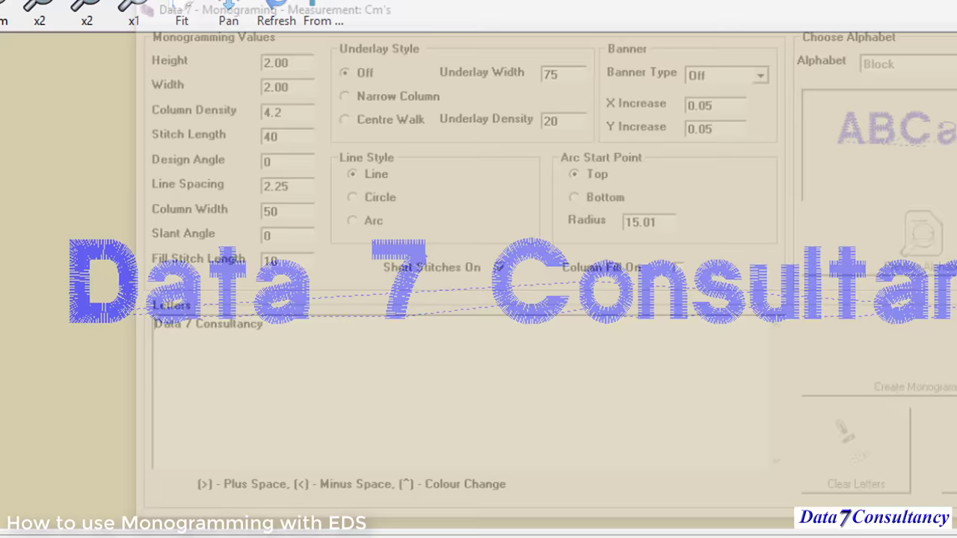
pyautogui.moveTo(275, 213); pyautogui.dragTo(211, 203)
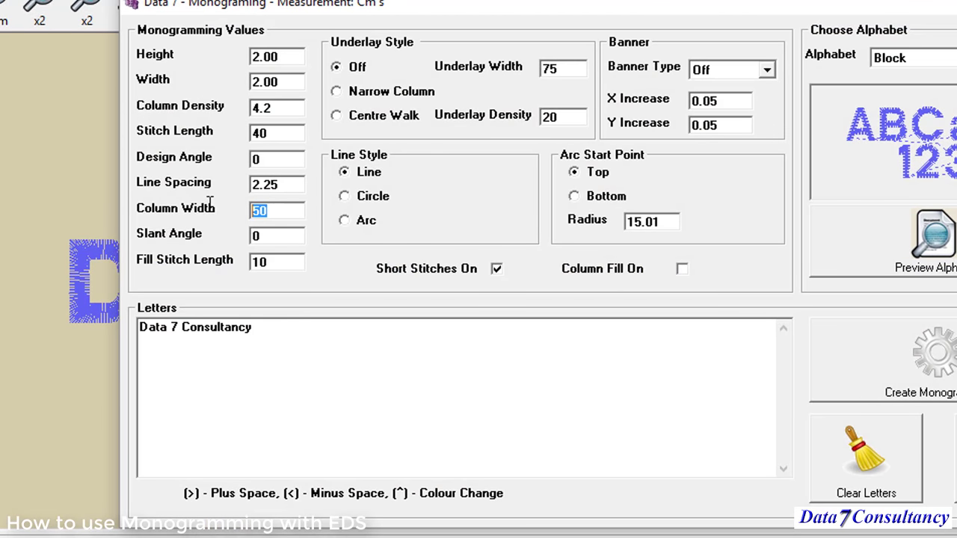
pyautogui.write('75')
pyautogui.click(939, 360)
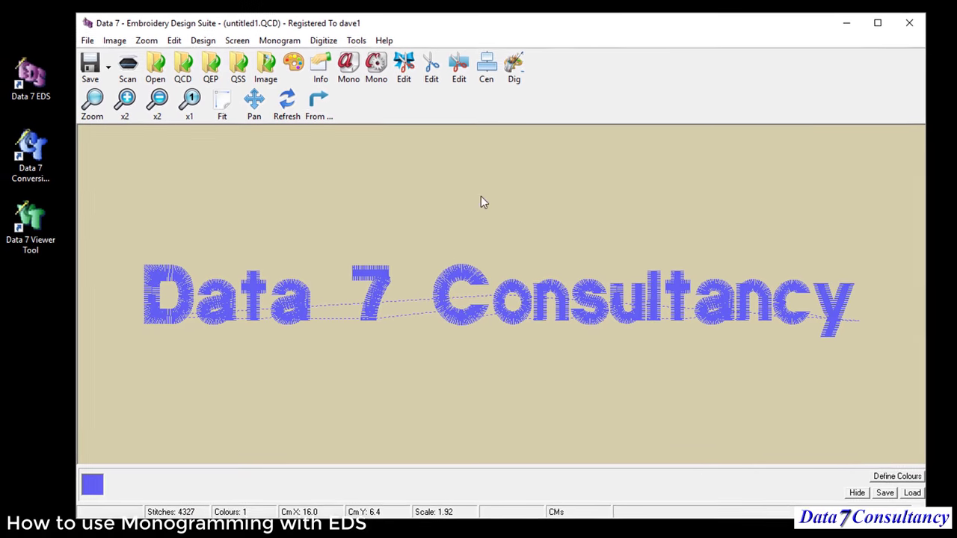
# - Set the column width back to 0 and create the "Data 7 Consultancy" monogram again
pyautogui.click(349, 71)
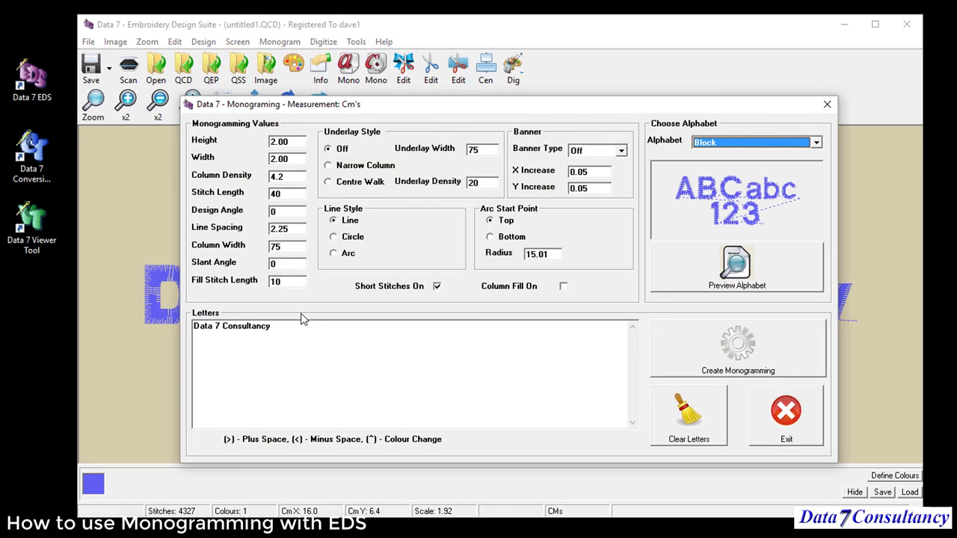
pyautogui.moveTo(287, 247); pyautogui.dragTo(246, 252)
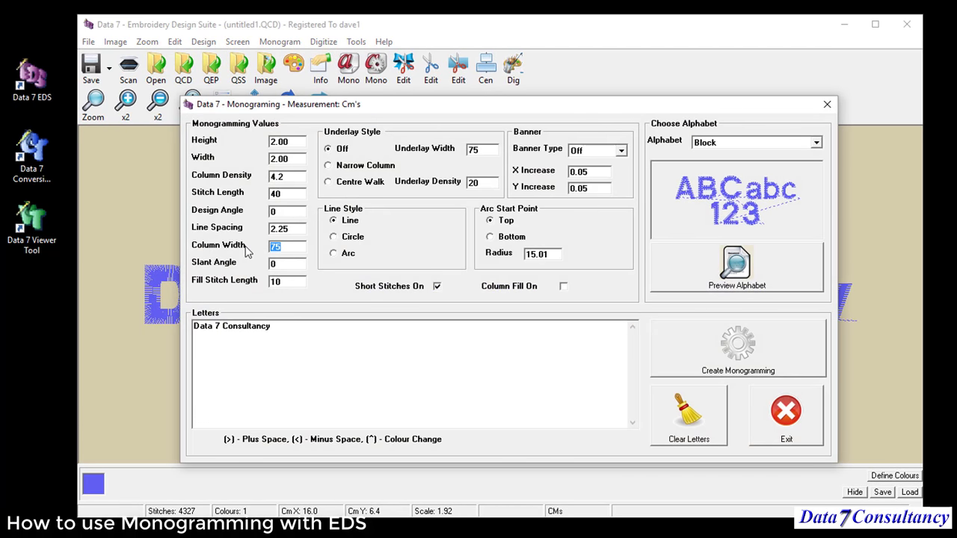
pyautogui.write('0')
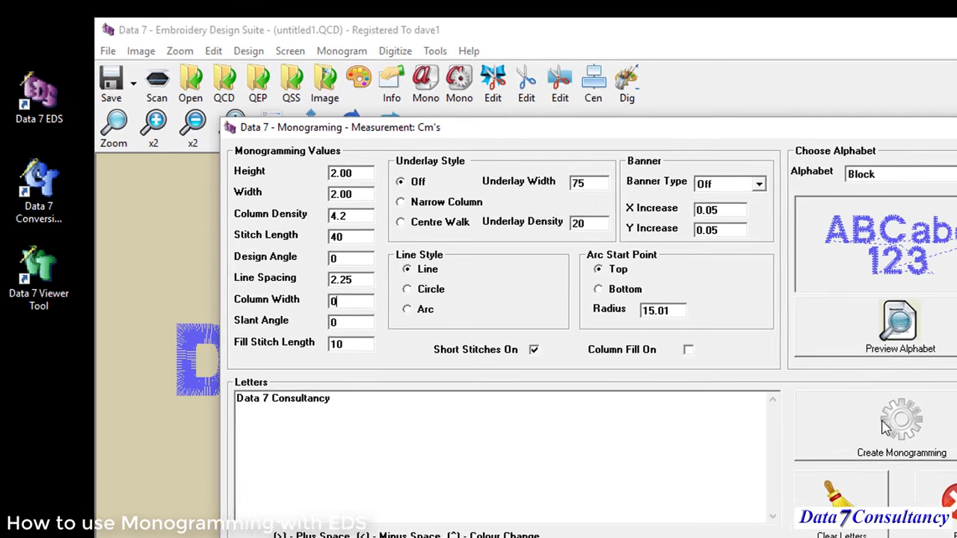
pyautogui.click(884, 426)
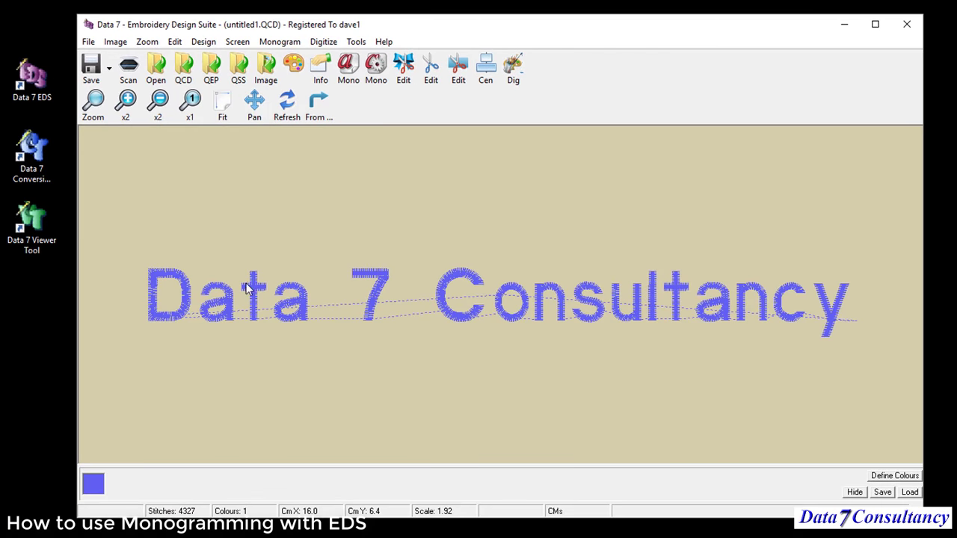
# - Set the slant angle to 15 degrees in the monogramming values and create the monogram
pyautogui.click(348, 67)
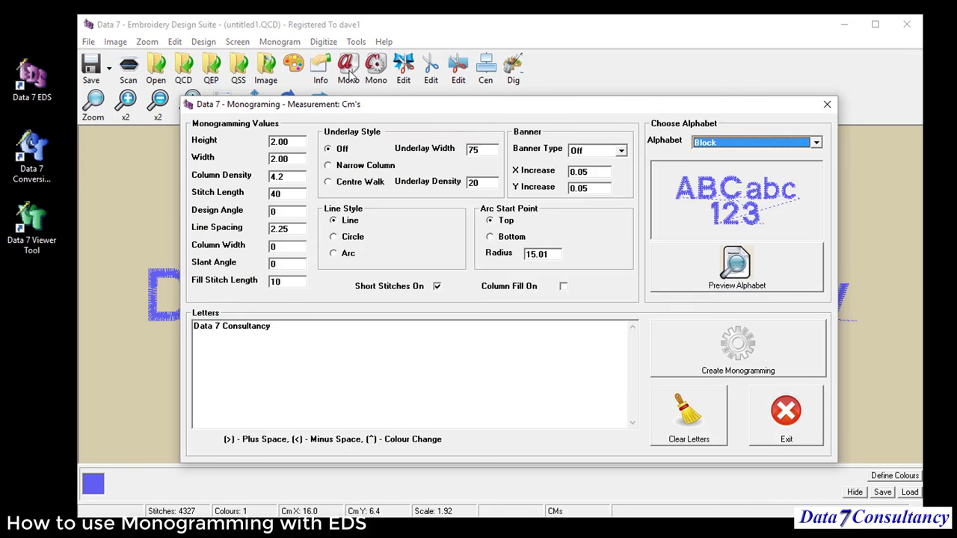
pyautogui.doubleClick(284, 265)
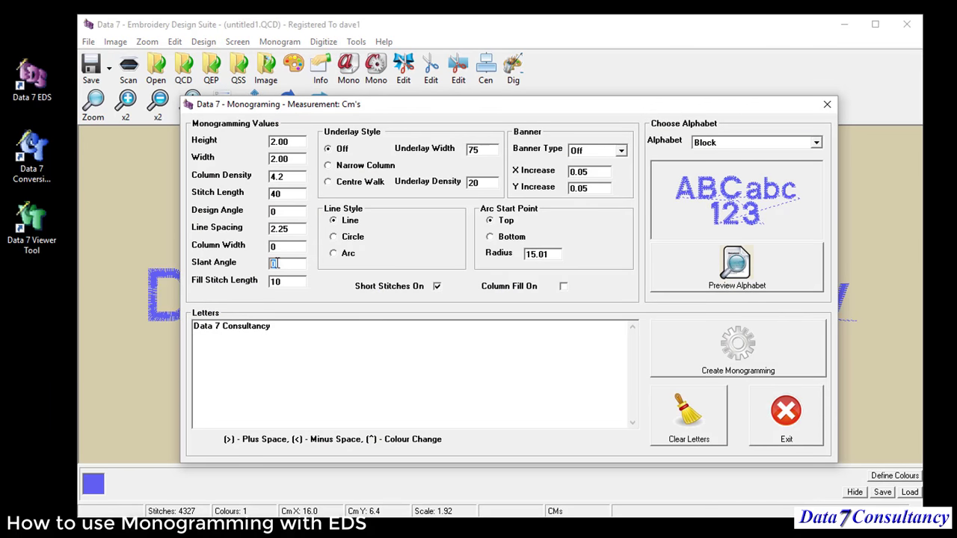
pyautogui.write('15')
pyautogui.click(732, 344)
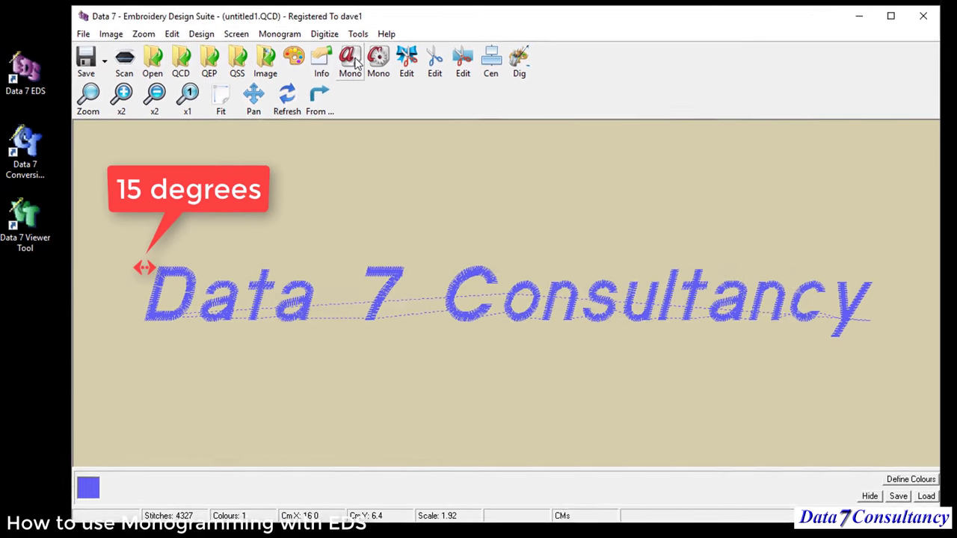
# - Set the slant angle to 25 degrees and create the "Data 7 Consultancy" monogram again
pyautogui.click(352, 66)
pyautogui.moveTo(290, 264); pyautogui.dragTo(253, 263)
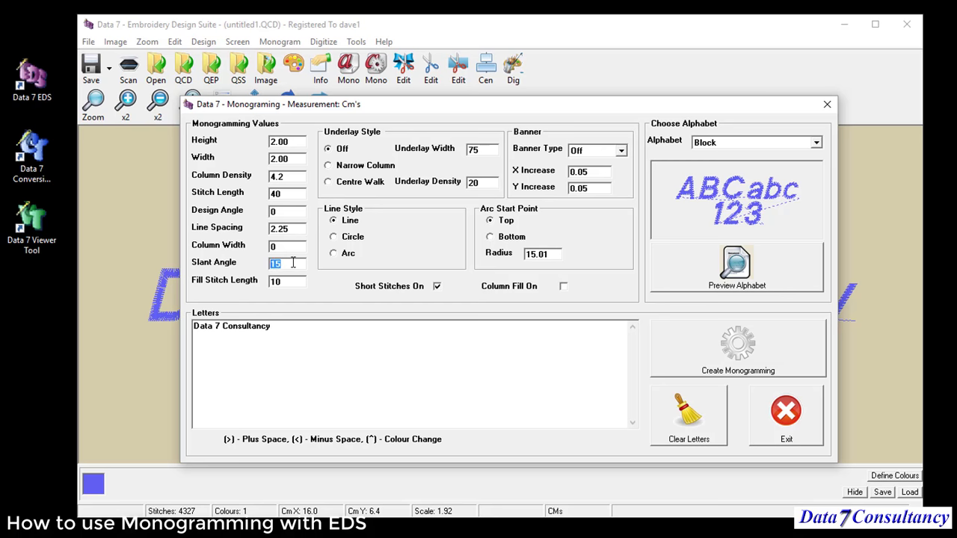
pyautogui.write('25')
pyautogui.click(703, 347)
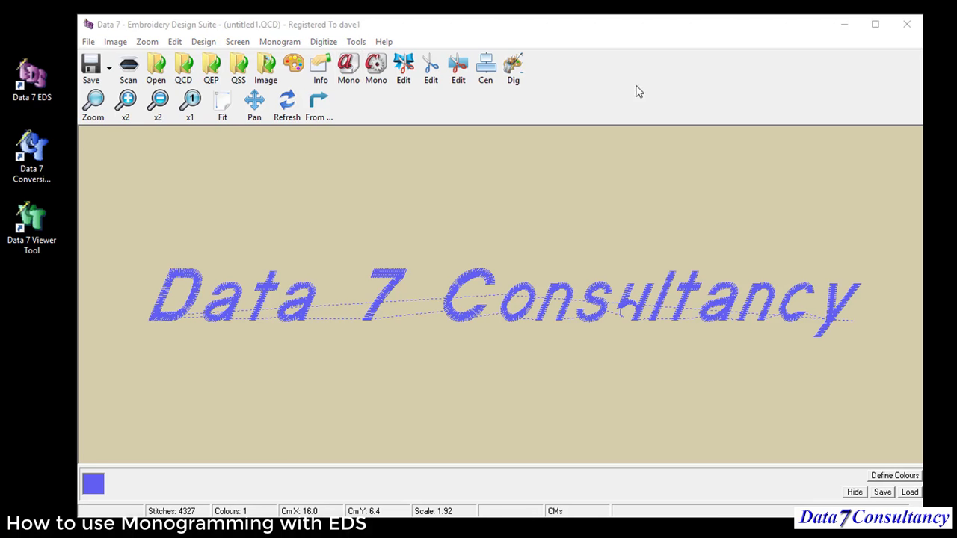
# - Set the slant angle to -15 and create the "Data 7 Consultancy" monogram again
pyautogui.click(351, 82)
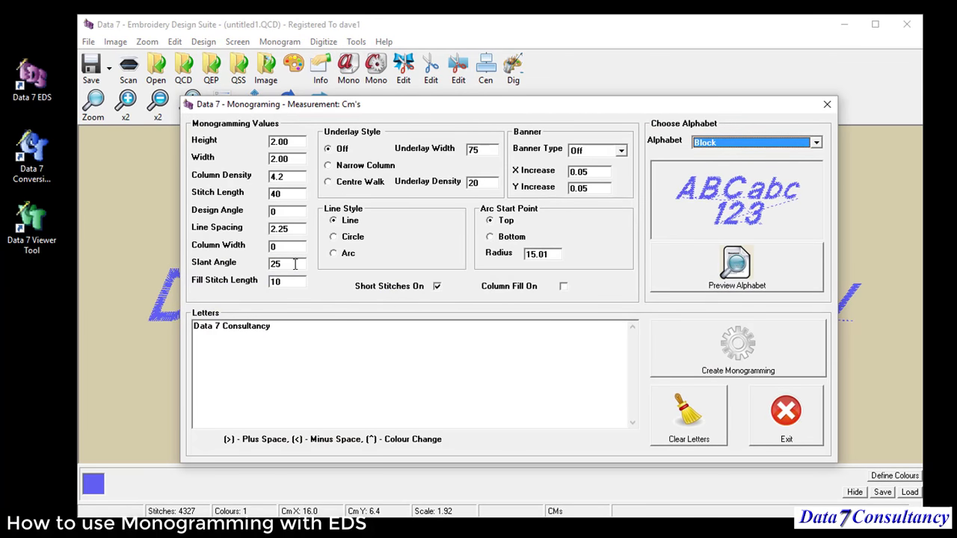
pyautogui.moveTo(297, 265); pyautogui.dragTo(267, 269)
pyautogui.write('-15')
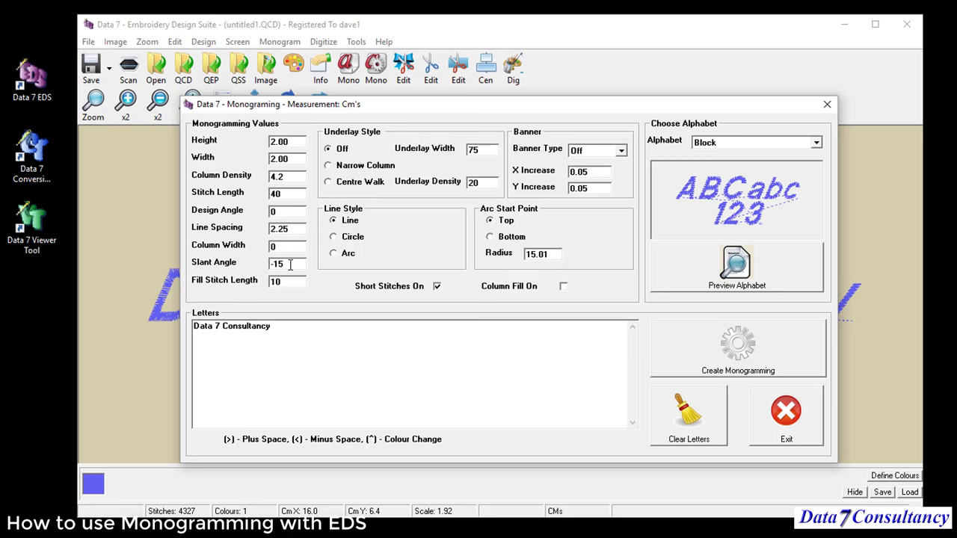
pyautogui.click(710, 361)
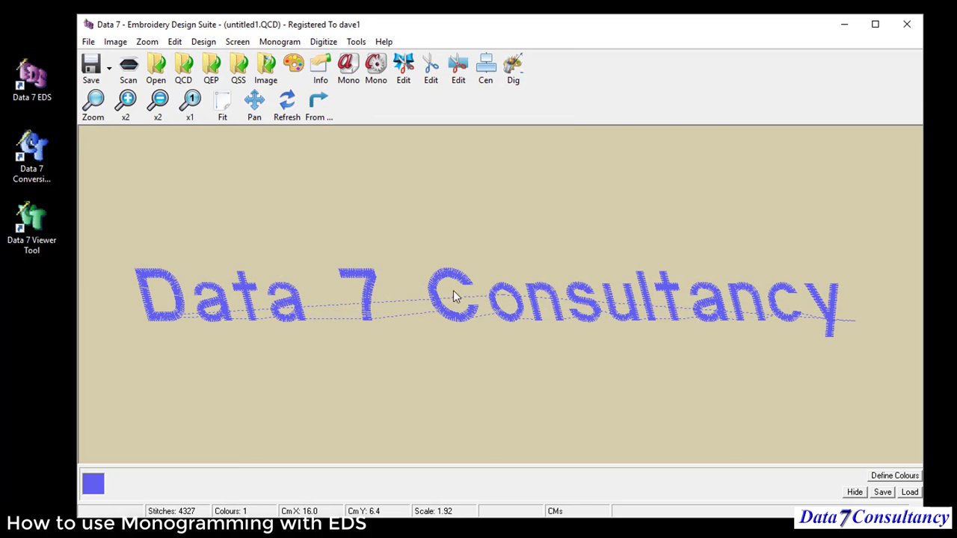
# - Reset the slant angle to 0 and start creating the monogram with the Circle line style
pyautogui.click(348, 71)
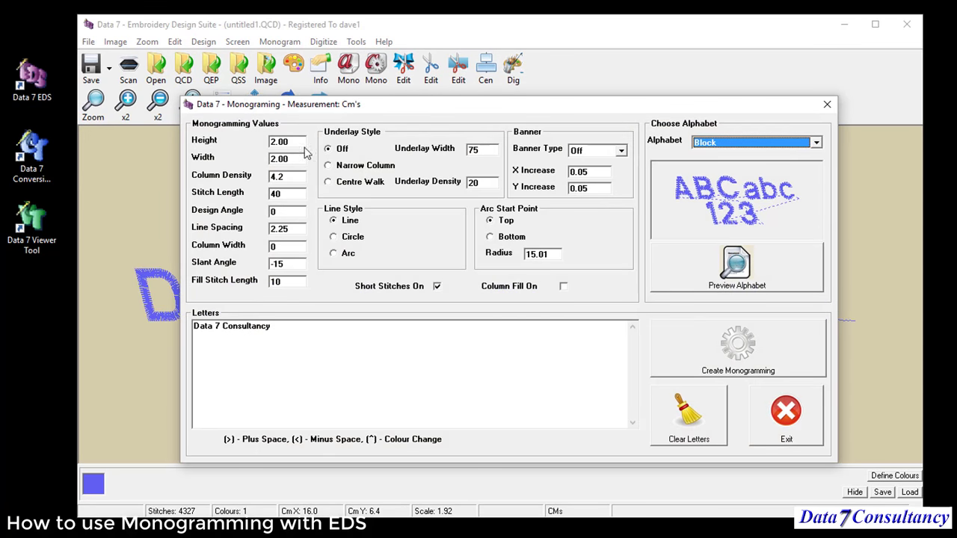
pyautogui.click(290, 263)
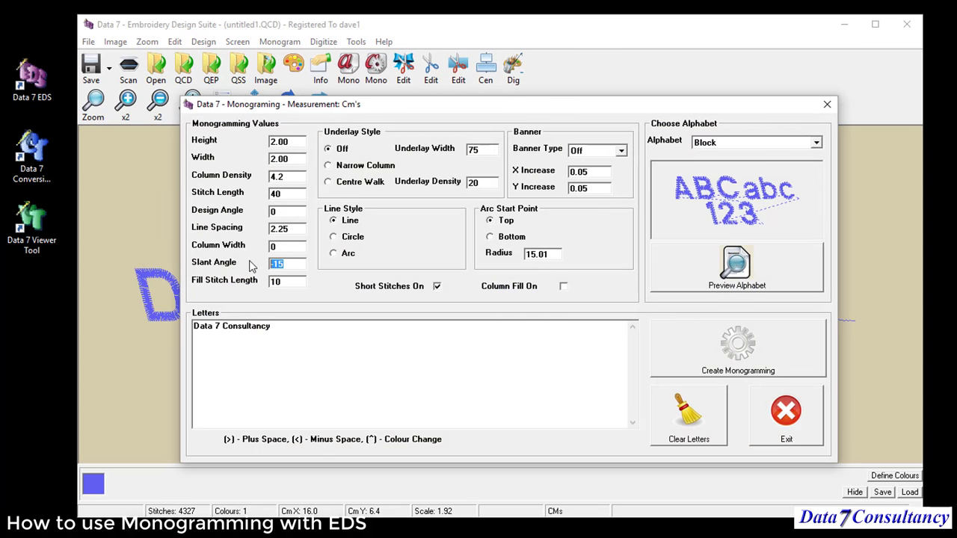
pyautogui.write('0')
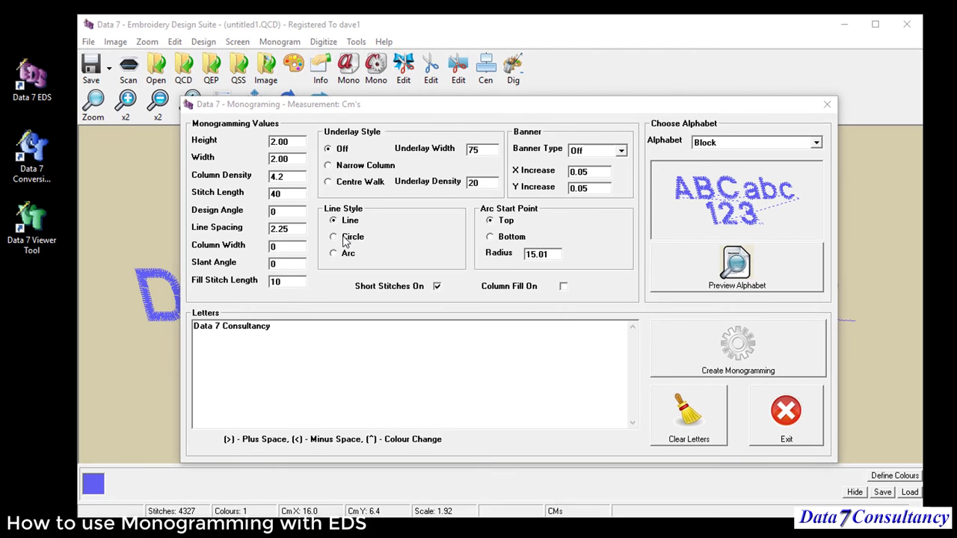
pyautogui.click(385, 269)
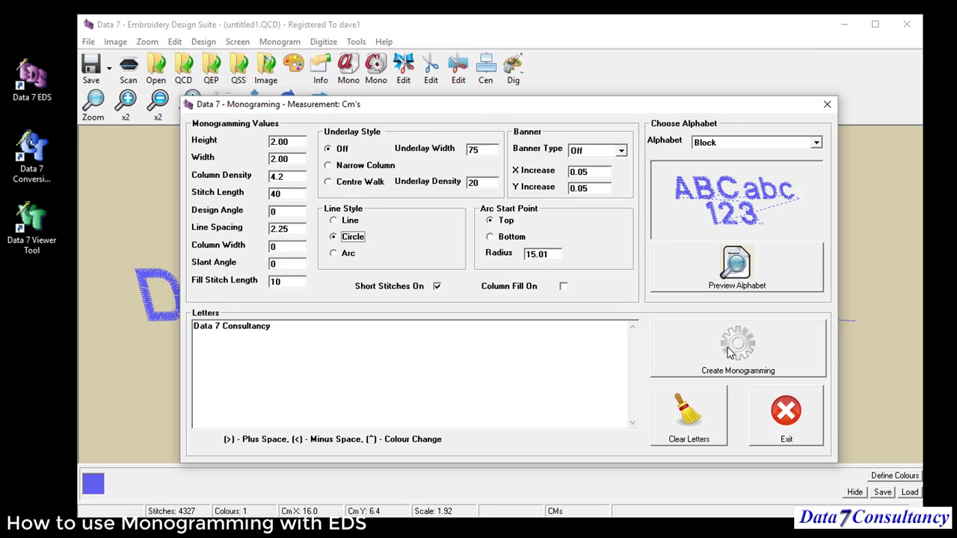
pyautogui.click(729, 353)
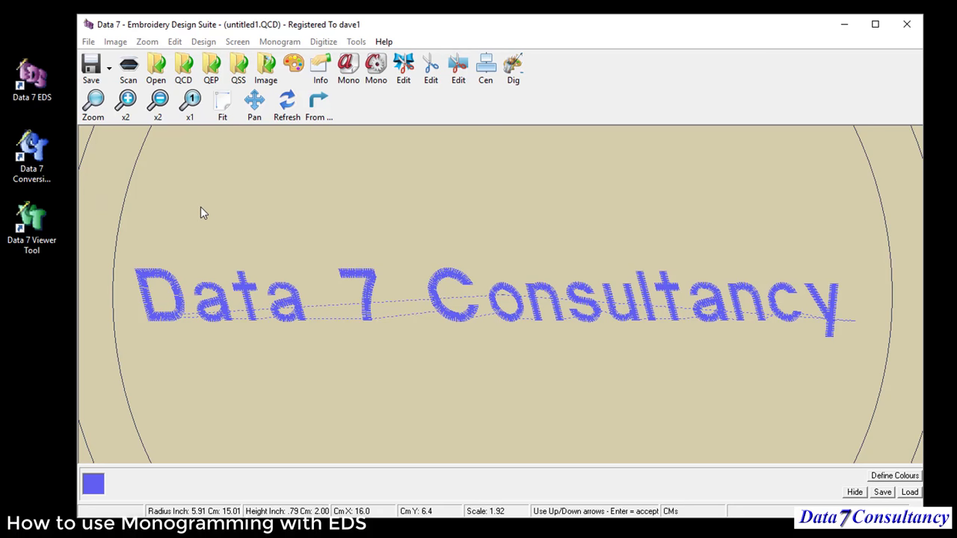
# - Shrink the circle guide to a radius of about 4.34 cm and accept it to generate the circular lettering
pyautogui.press('Up')
pyautogui.press('Down')
pyautogui.press('Down')
pyautogui.press('Down')
pyautogui.press('Down')
pyautogui.press('Down')
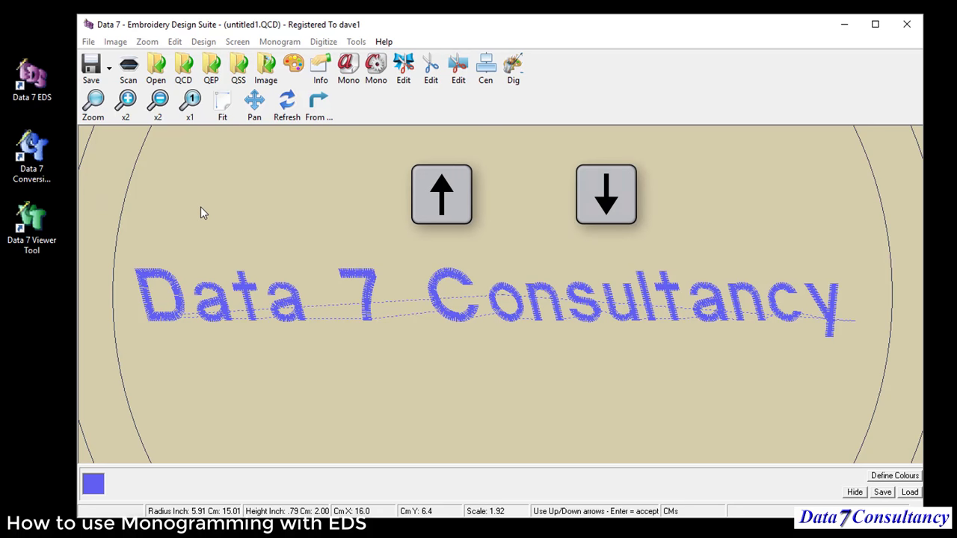
pyautogui.press('Down')
pyautogui.press('Down')
pyautogui.press('Down')
pyautogui.press('Down')
pyautogui.press('Down')
pyautogui.press('Down')
pyautogui.press('Down')
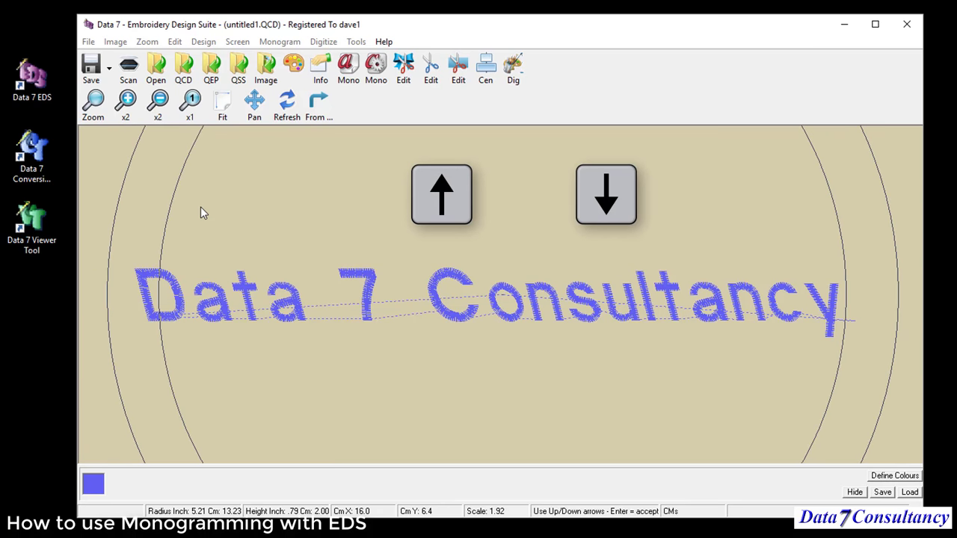
pyautogui.press('Down')
pyautogui.press('Down')
pyautogui.press('Down')
pyautogui.press('Down')
pyautogui.press('Down')
pyautogui.press('Down')
pyautogui.press('Down')
pyautogui.press('Down')
pyautogui.press('Down')
pyautogui.press('Down')
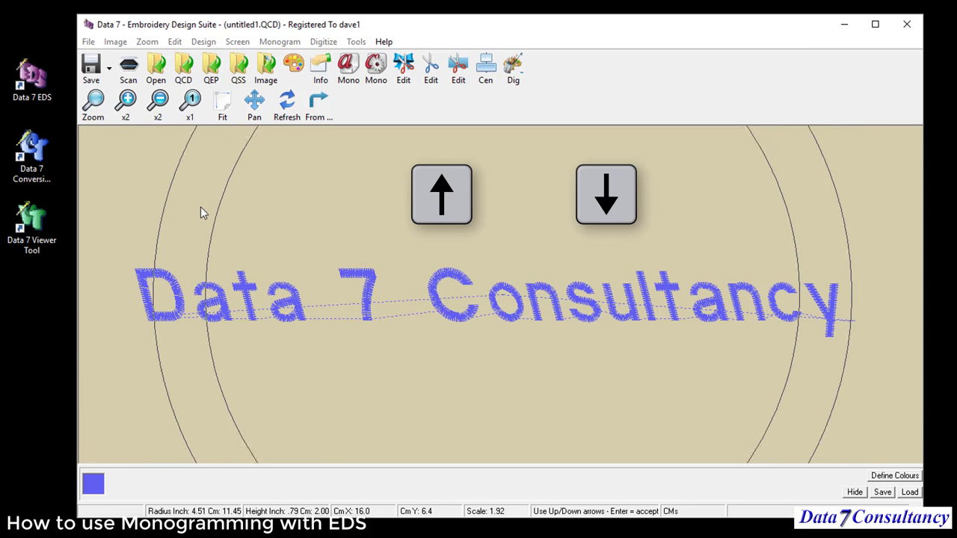
pyautogui.press('Down')
pyautogui.press('Down')
pyautogui.press('Down')
pyautogui.press('Down')
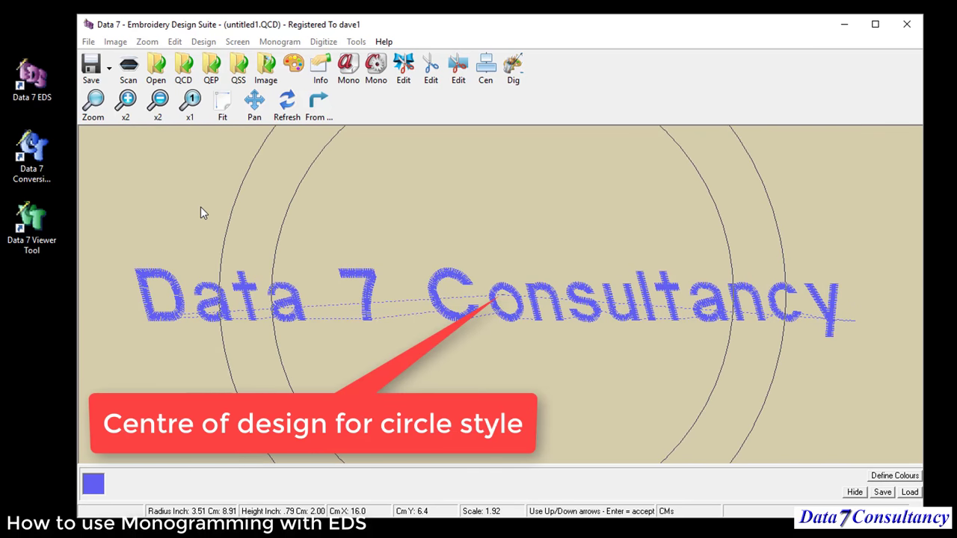
pyautogui.press('Down')
pyautogui.press('Down')
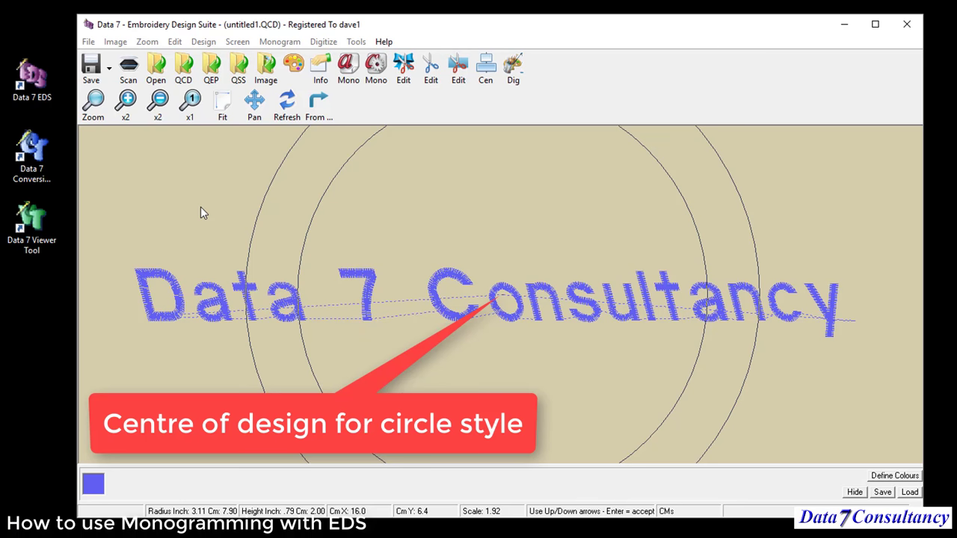
pyautogui.press('Down')
pyautogui.press('Down')
pyautogui.press('Down')
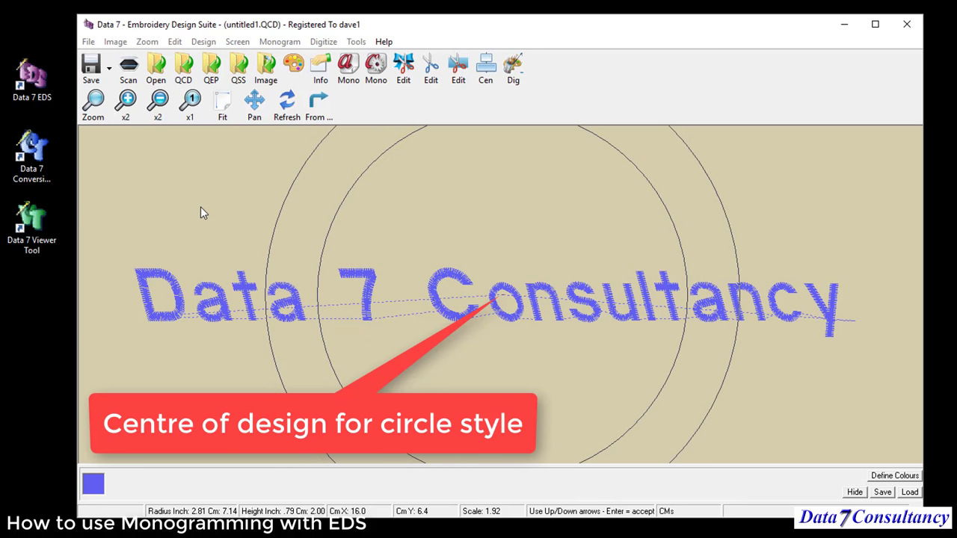
pyautogui.press('Down')
pyautogui.press('Down')
pyautogui.press('Down')
pyautogui.press('Down')
pyautogui.press('Down')
pyautogui.press('Down')
pyautogui.press('Down')
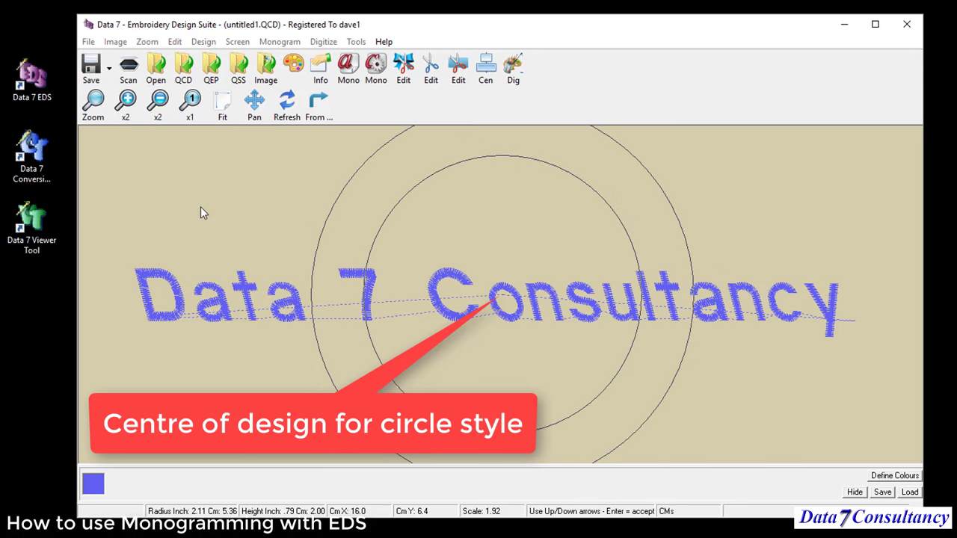
pyautogui.press('Down')
pyautogui.press('Down')
pyautogui.press('Down')
pyautogui.press('Down')
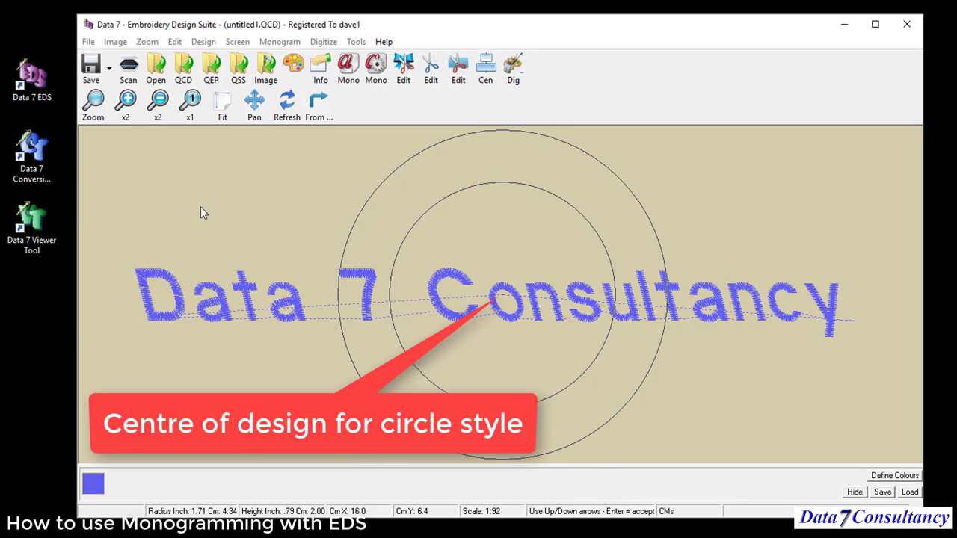
pyautogui.press('Return')
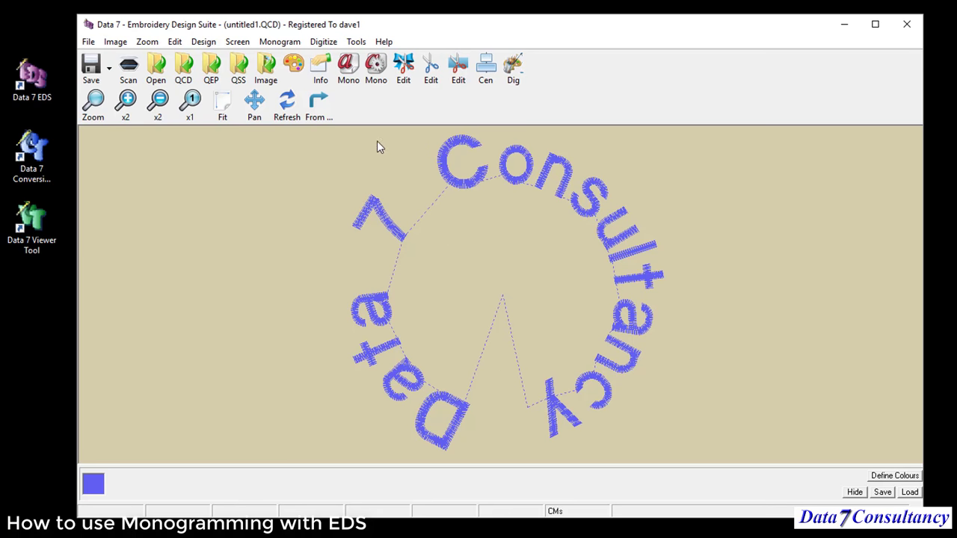
# - Change the line style to Arc and start creating the "Data 7 Consultancy" monogram
pyautogui.click(350, 74)
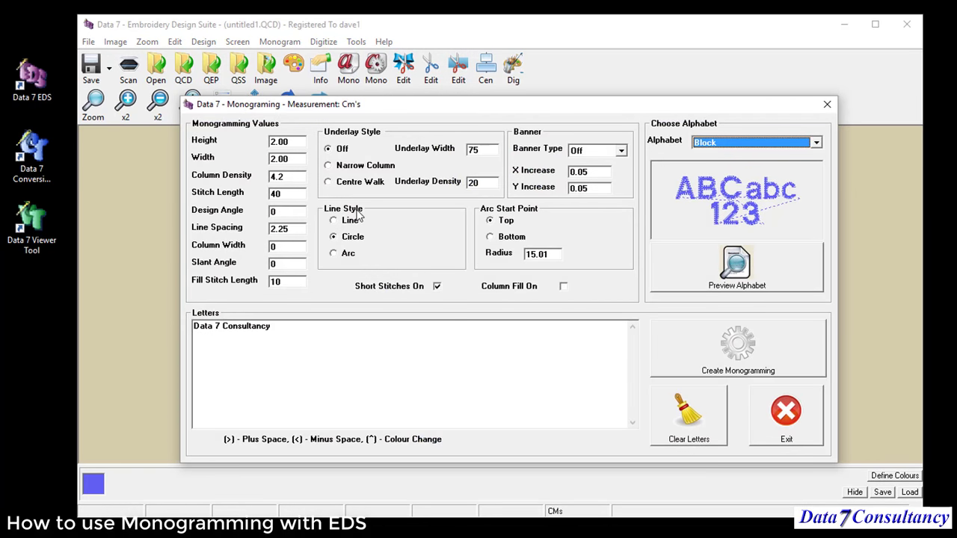
pyautogui.click(348, 255)
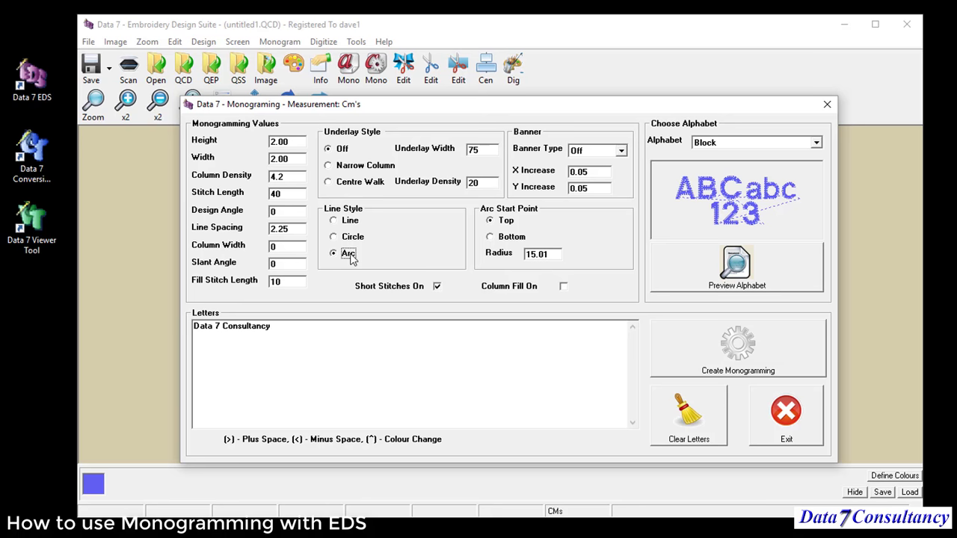
pyautogui.click(732, 350)
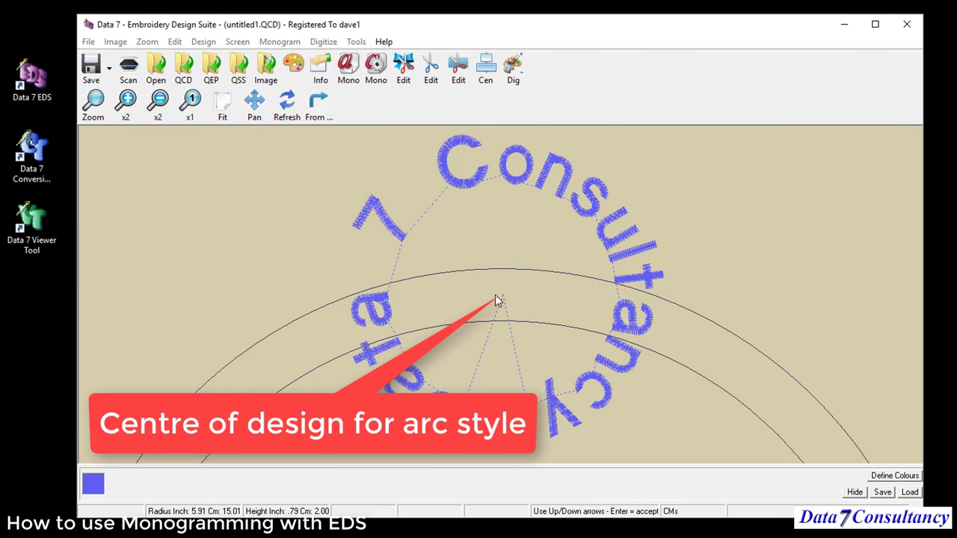
# - Adjust the arc guide to a radius of about 12.22 cm and accept it to generate the arched lettering
pyautogui.press('Up')
pyautogui.press('Up')
pyautogui.press('Up')
pyautogui.press('Up')
pyautogui.press('Up')
pyautogui.press('Up')
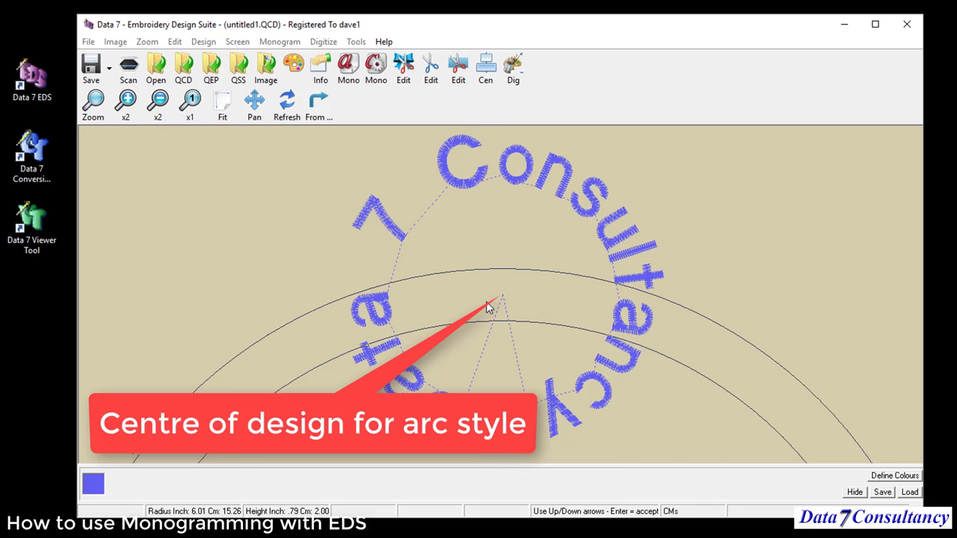
pyautogui.press('Down')
pyautogui.press('Down')
pyautogui.press('Down')
pyautogui.press('Down')
pyautogui.press('Down')
pyautogui.press('Down')
pyautogui.press('Down')
pyautogui.press('Down')
pyautogui.press('Down')
pyautogui.press('Down')
pyautogui.press('Down')
pyautogui.press('Down')
pyautogui.press('Down')
pyautogui.press('Down')
pyautogui.press('Down')
pyautogui.press('Down')
pyautogui.press('Down')
pyautogui.press('Down')
pyautogui.press('Down')
pyautogui.press('Down')
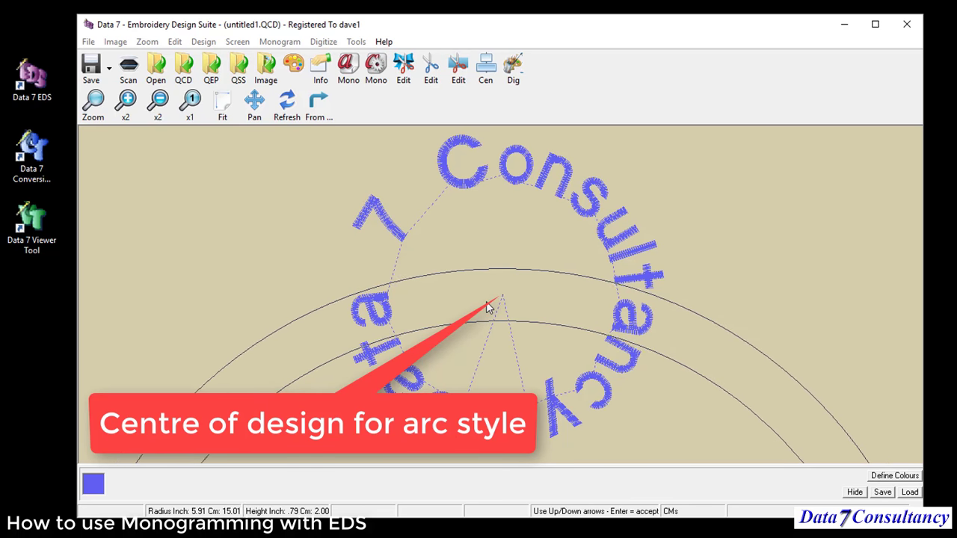
pyautogui.press('Up')
pyautogui.press('Up')
pyautogui.press('Up')
pyautogui.press('Up')
pyautogui.press('Up')
pyautogui.press('Up')
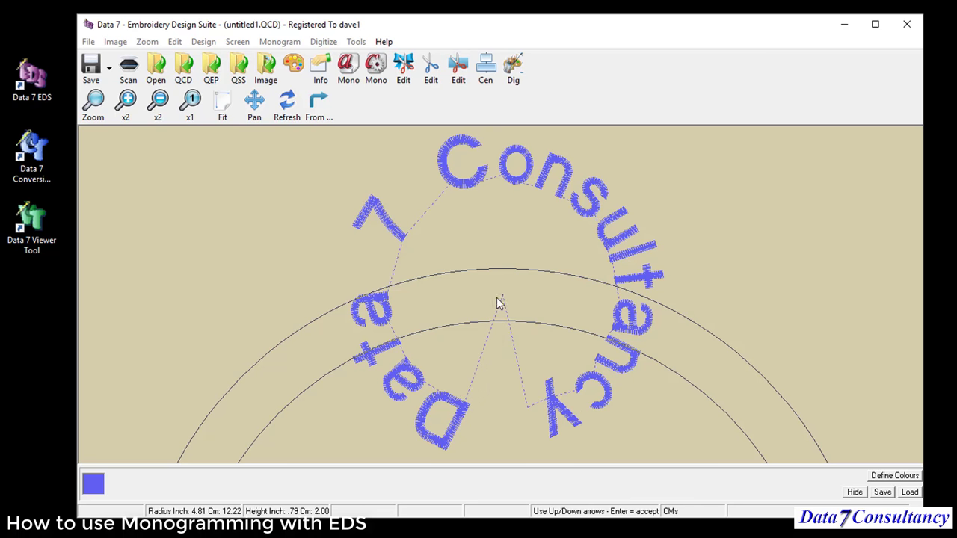
pyautogui.press('Return')
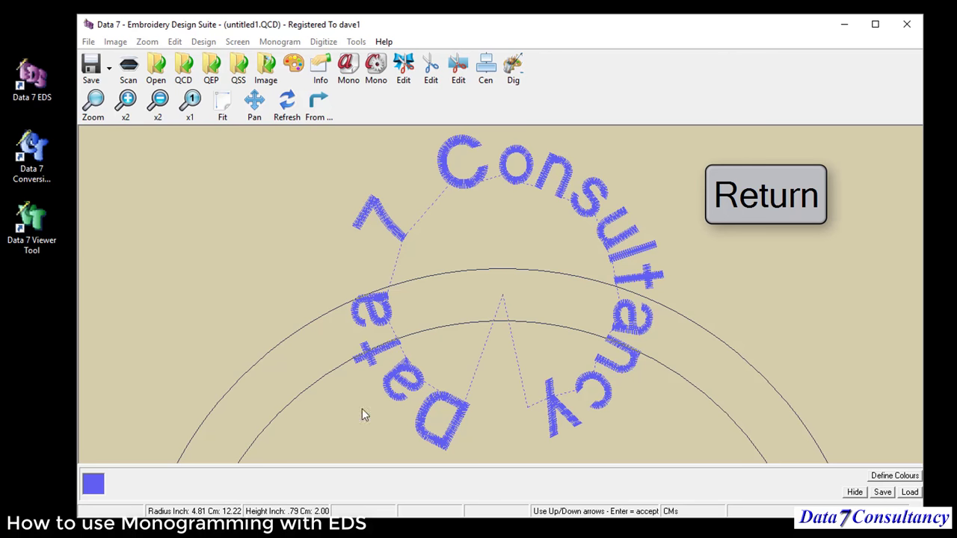
pyautogui.click(472, 312)
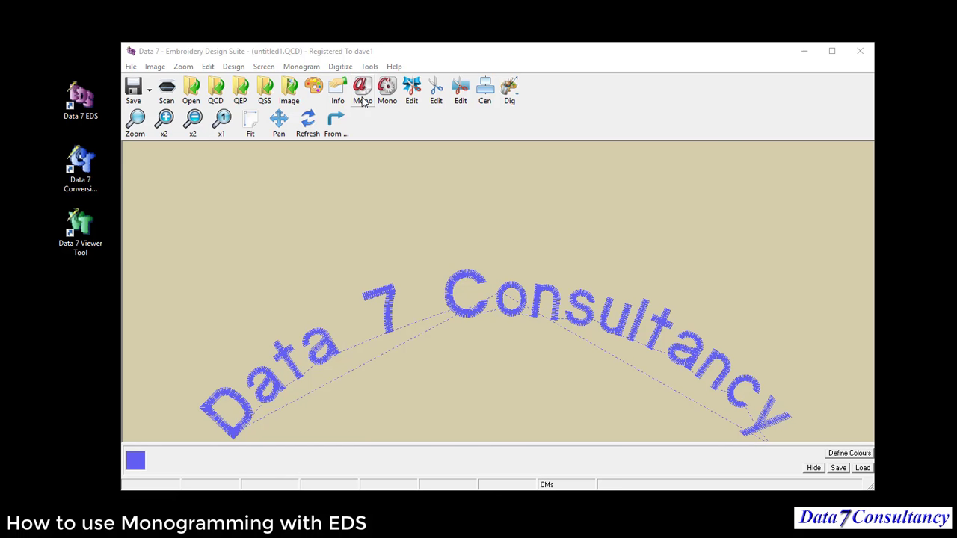
# - Set the arc start point to Bottom and create the monogram, accepting the default arc radius of 15.01 cm
pyautogui.click(363, 100)
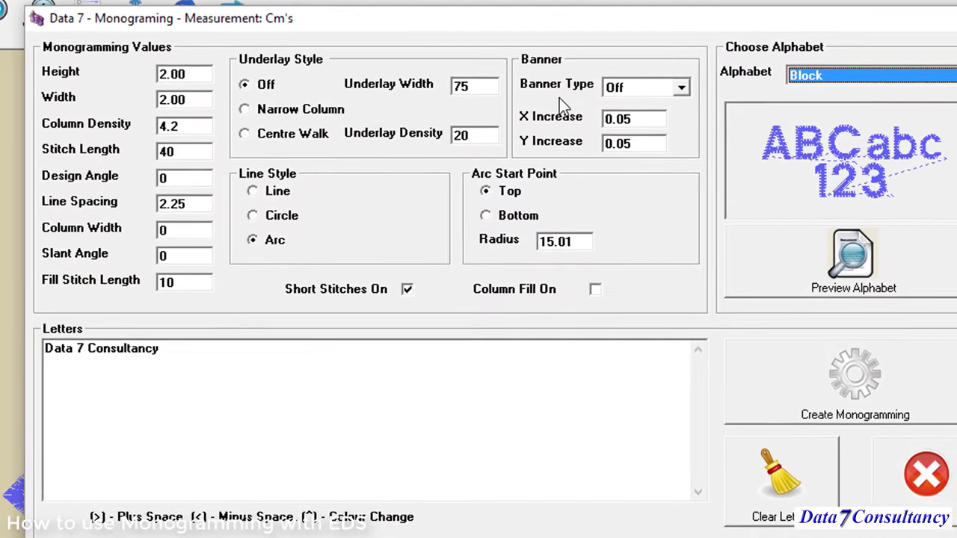
pyautogui.click(515, 216)
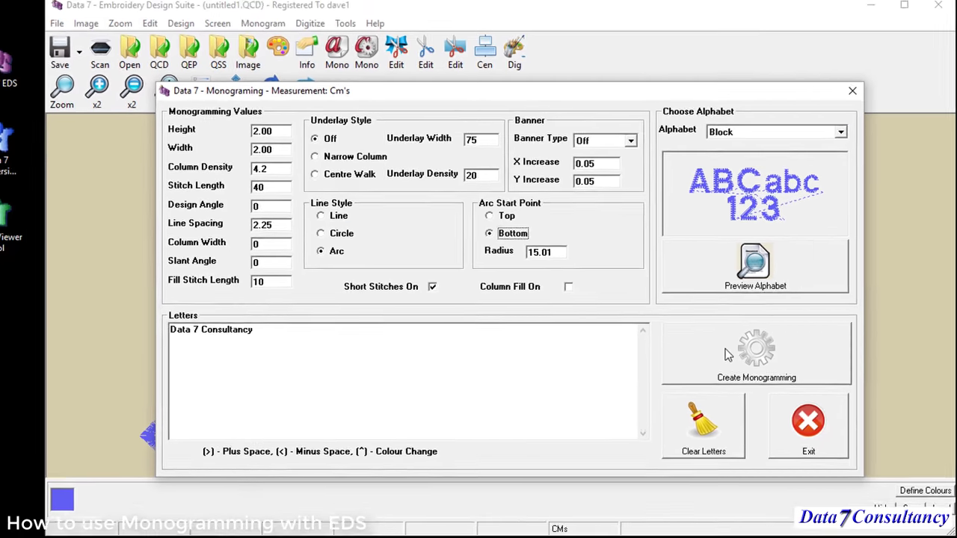
pyautogui.click(729, 354)
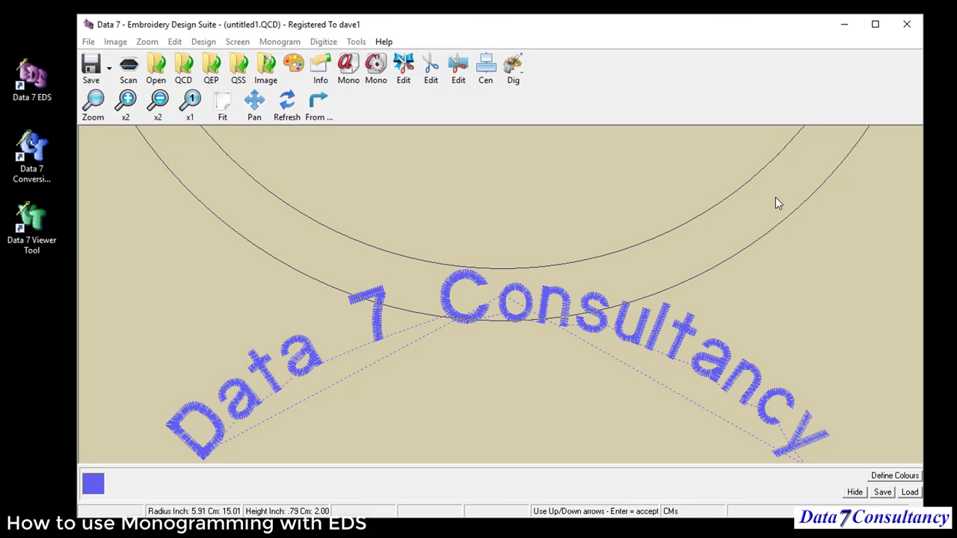
pyautogui.press('Return')
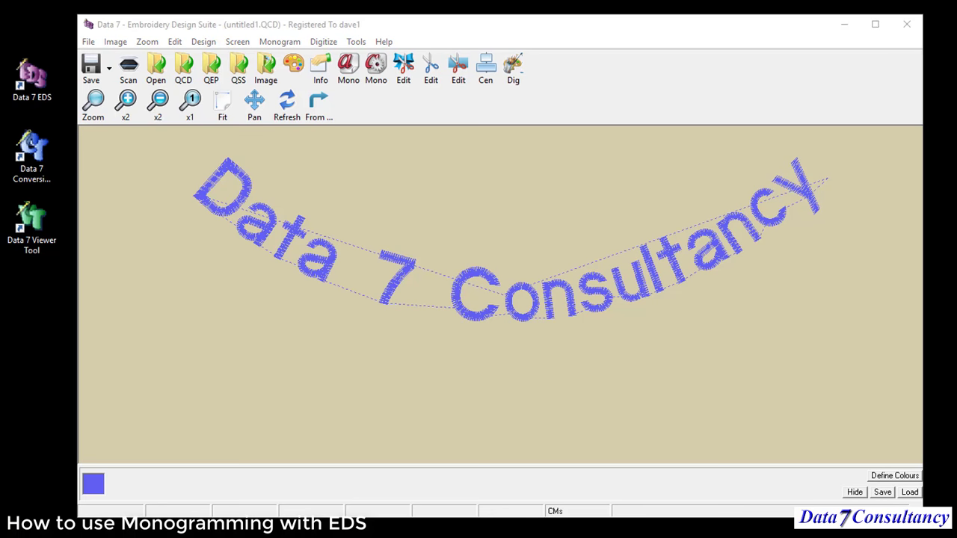
# - Create a monogram of the single letter "O" with Centre Walk underlay, height 2 and width 2, and fit it to the view
pyautogui.click(351, 72)
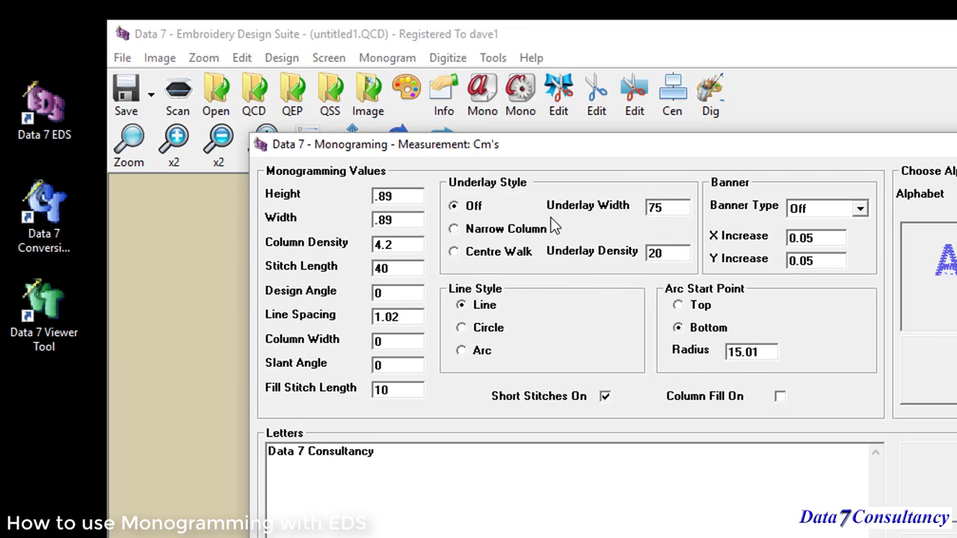
pyautogui.click(478, 258)
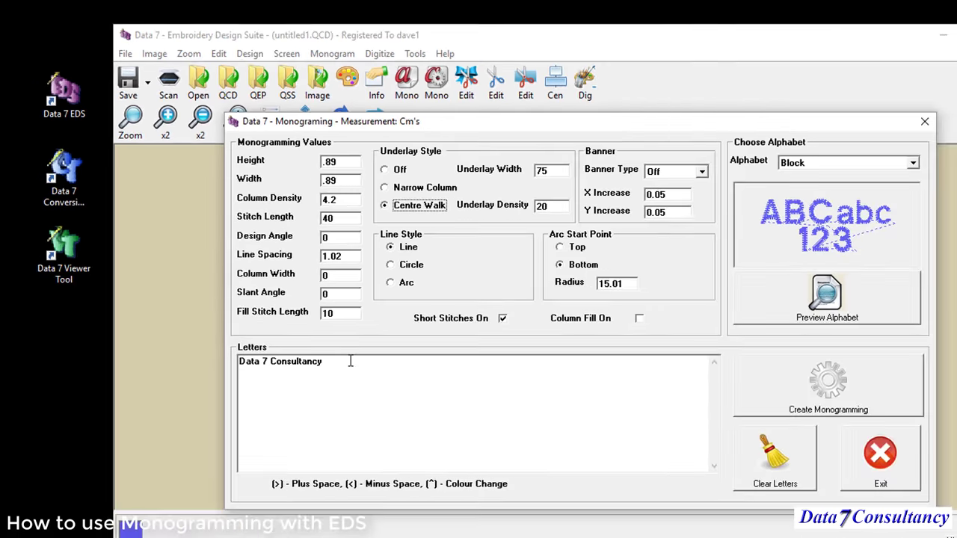
pyautogui.click(406, 452)
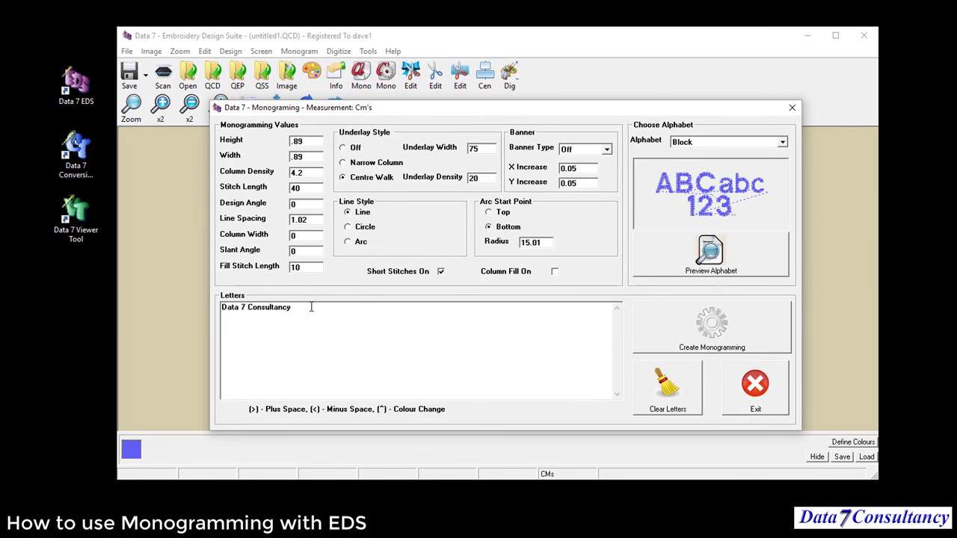
pyautogui.press('BackSpace')
pyautogui.press('BackSpace')
pyautogui.press('BackSpace')
pyautogui.press('BackSpace')
pyautogui.press('BackSpace')
pyautogui.press('BackSpace')
pyautogui.press('BackSpace')
pyautogui.press('BackSpace')
pyautogui.press('BackSpace')
pyautogui.press('BackSpace')
pyautogui.press('BackSpace')
pyautogui.press('BackSpace')
pyautogui.press('BackSpace')
pyautogui.press('BackSpace')
pyautogui.press('BackSpace')
pyautogui.press('BackSpace')
pyautogui.press('BackSpace')
pyautogui.press('BackSpace')
pyautogui.write('0')
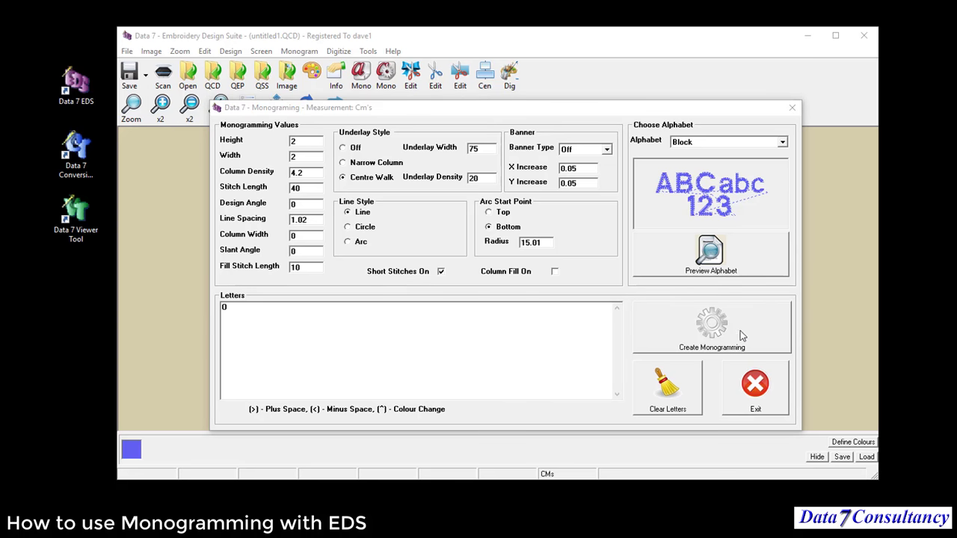
pyautogui.click(711, 335)
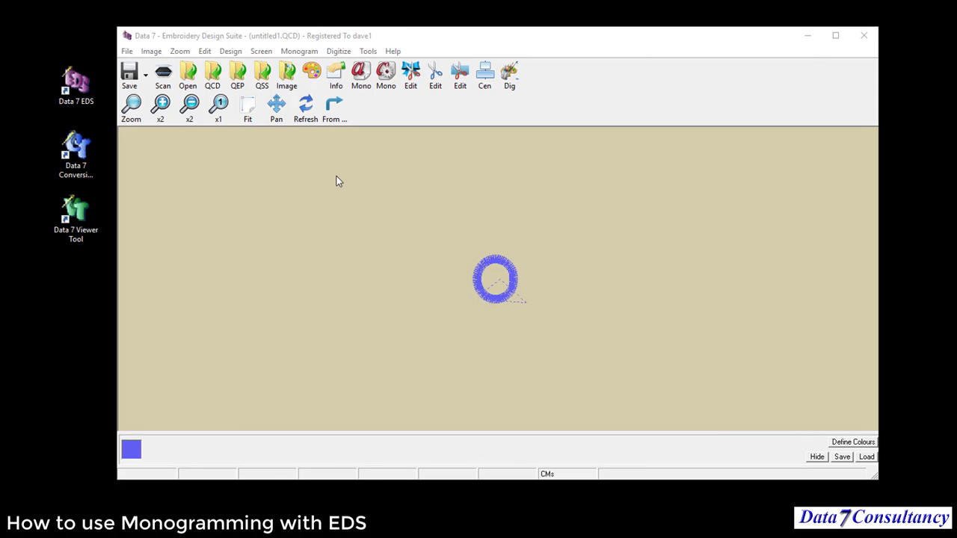
pyautogui.click(247, 111)
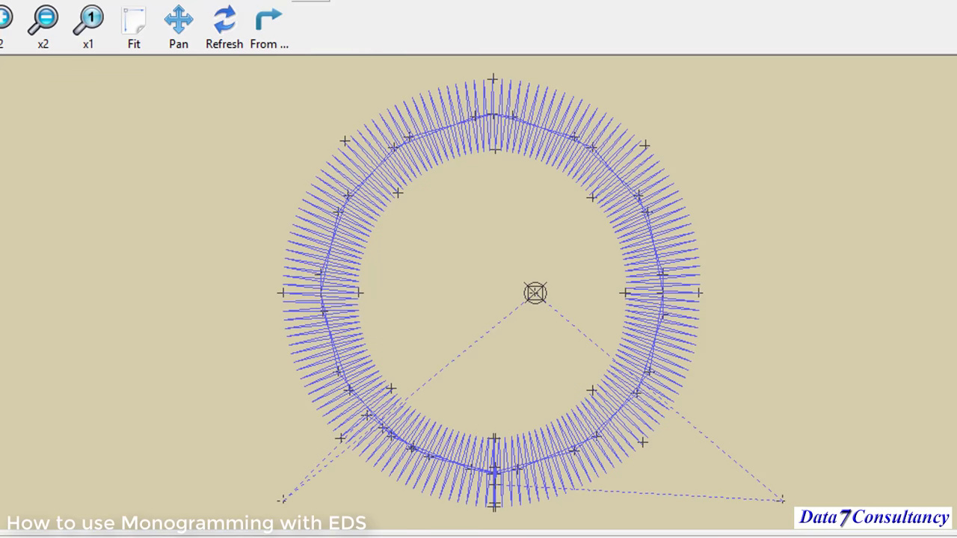
# - Turn the underlay style Off for the letter "O", create the monogram and fit it to the view
pyautogui.click(325, 2)
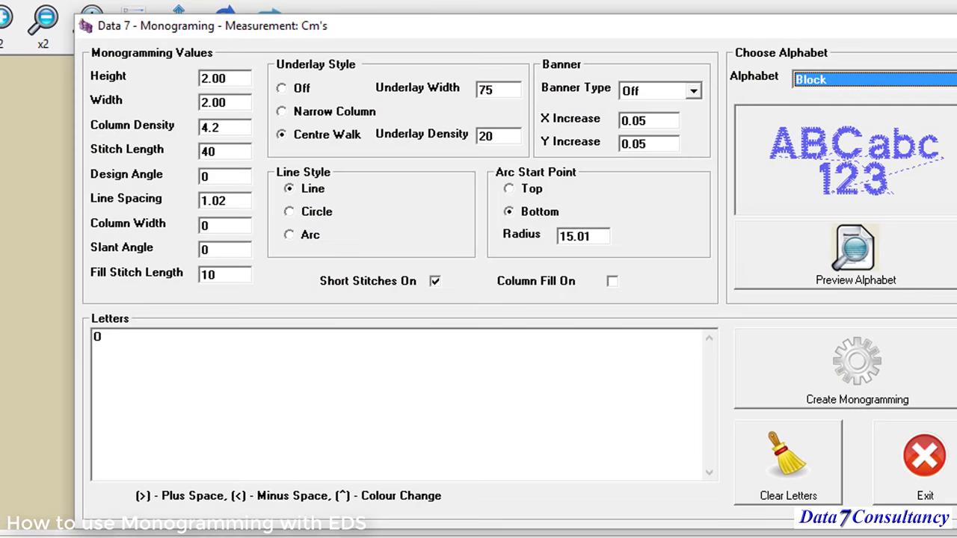
pyautogui.click(304, 90)
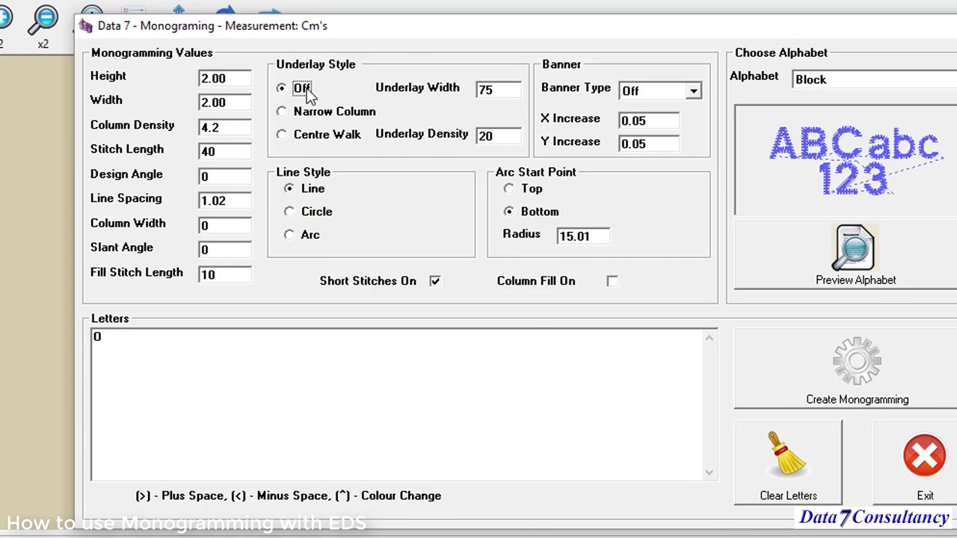
pyautogui.click(888, 408)
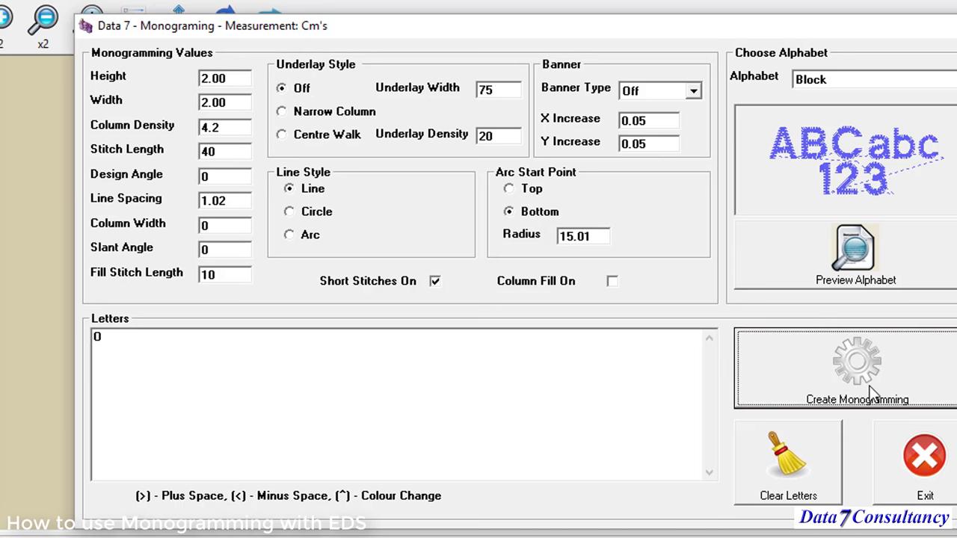
pyautogui.click(142, 30)
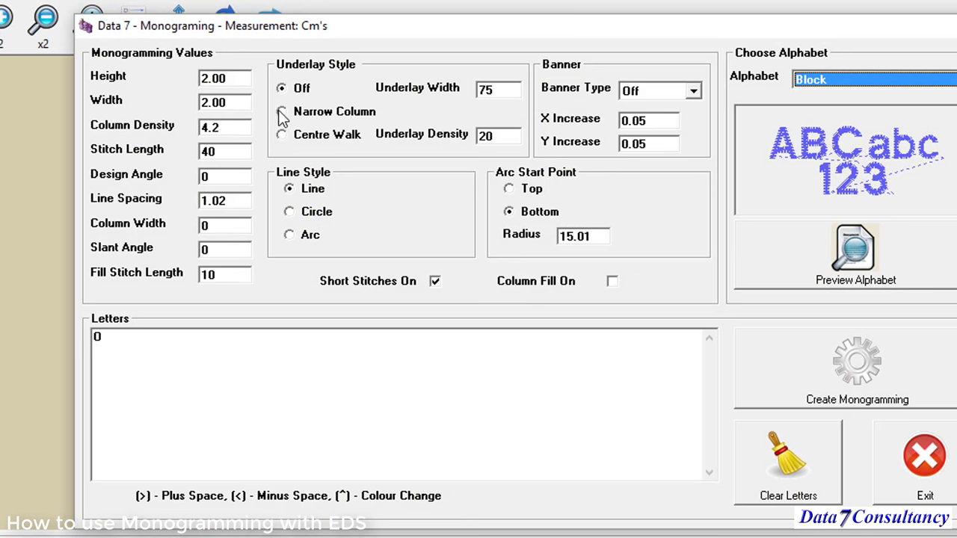
# - Set the underlay style back to Centre Walk, regenerate the letter "O" and fit it to the view
pyautogui.click(304, 138)
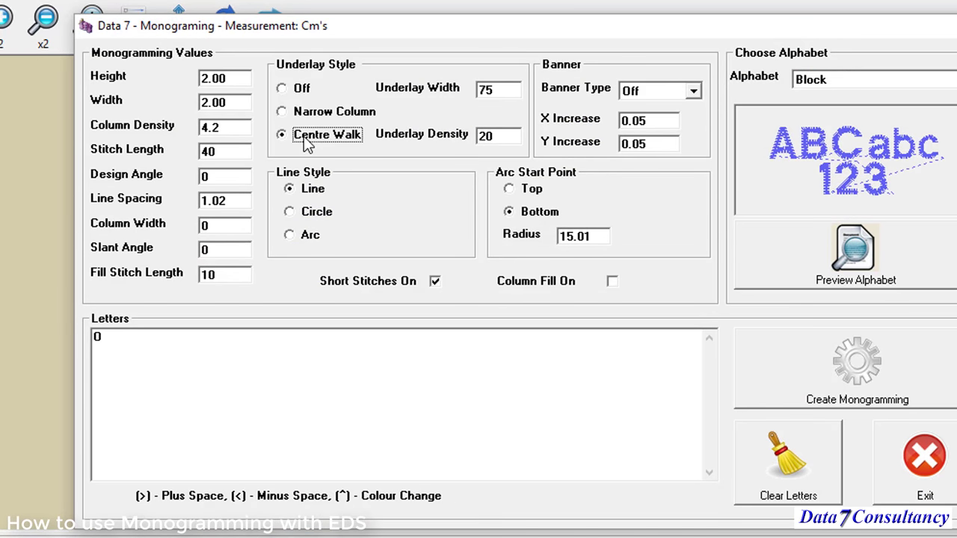
pyautogui.click(867, 389)
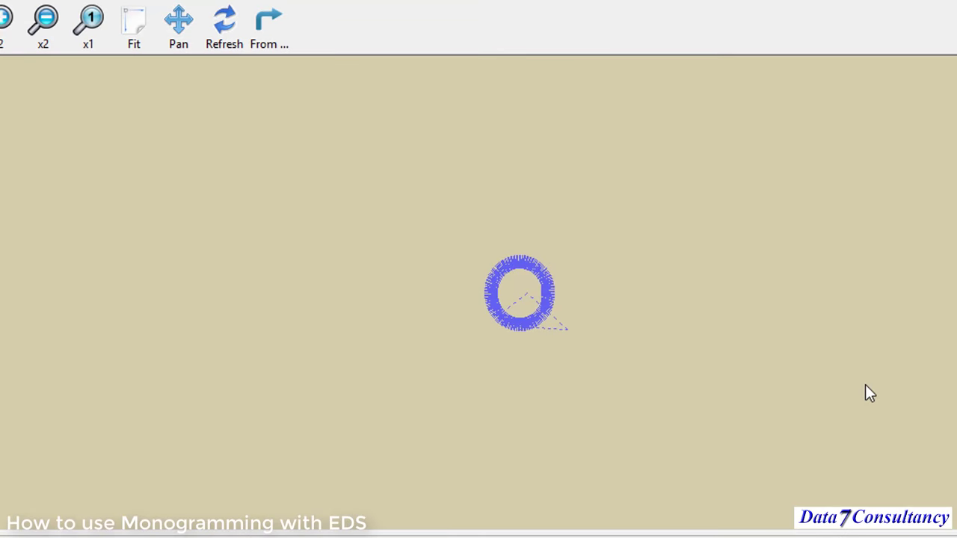
pyautogui.click(138, 37)
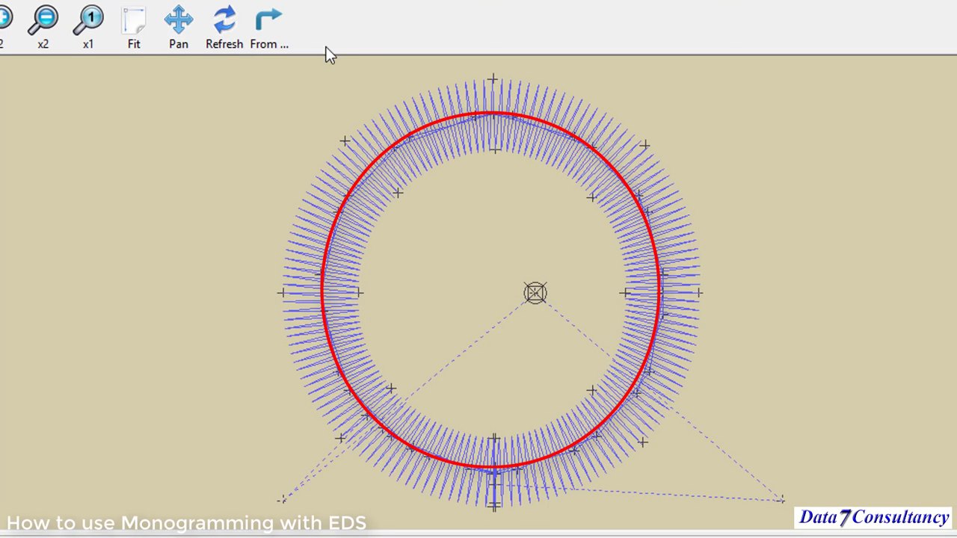
# - Recreate the "O" monogram without any underlay and fit the design to the view for comparison
pyautogui.click(362, 90)
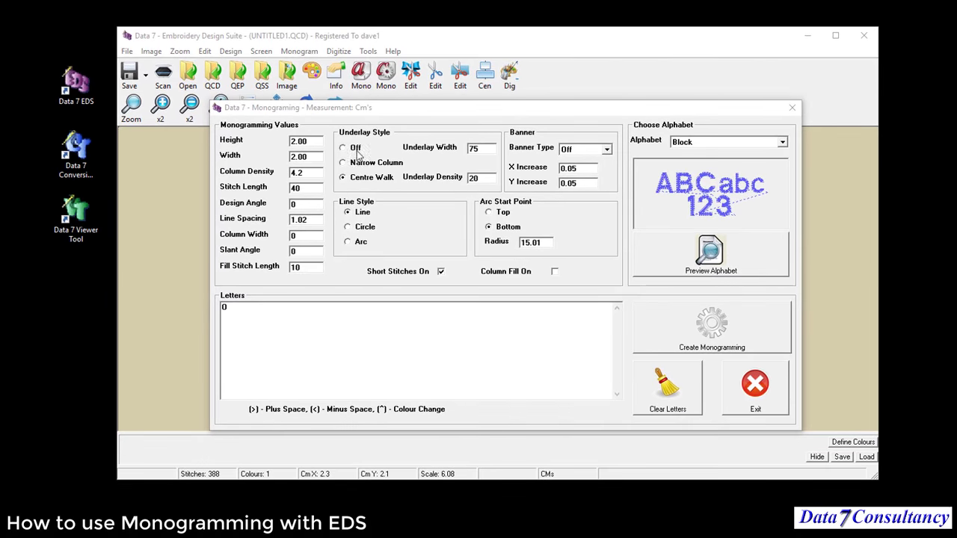
pyautogui.click(356, 149)
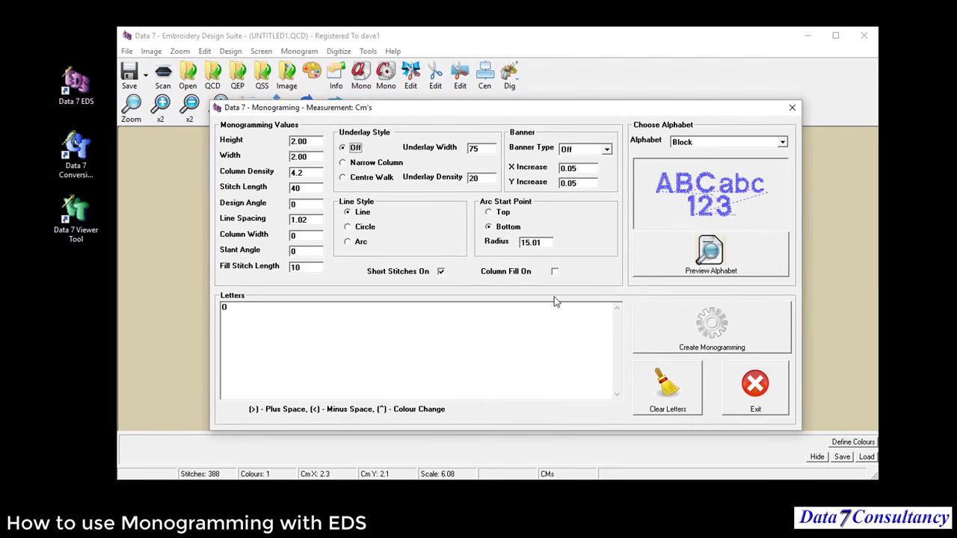
pyautogui.click(696, 325)
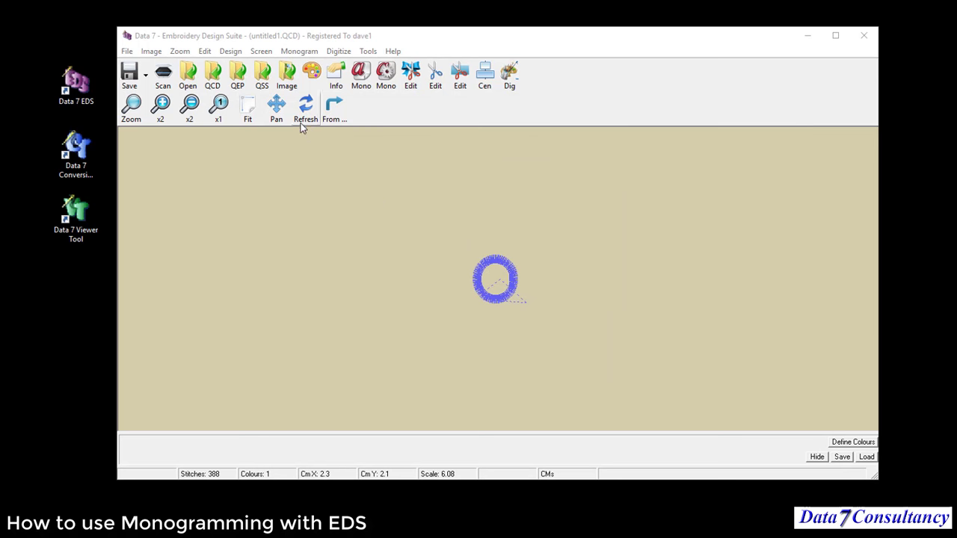
pyautogui.click(248, 112)
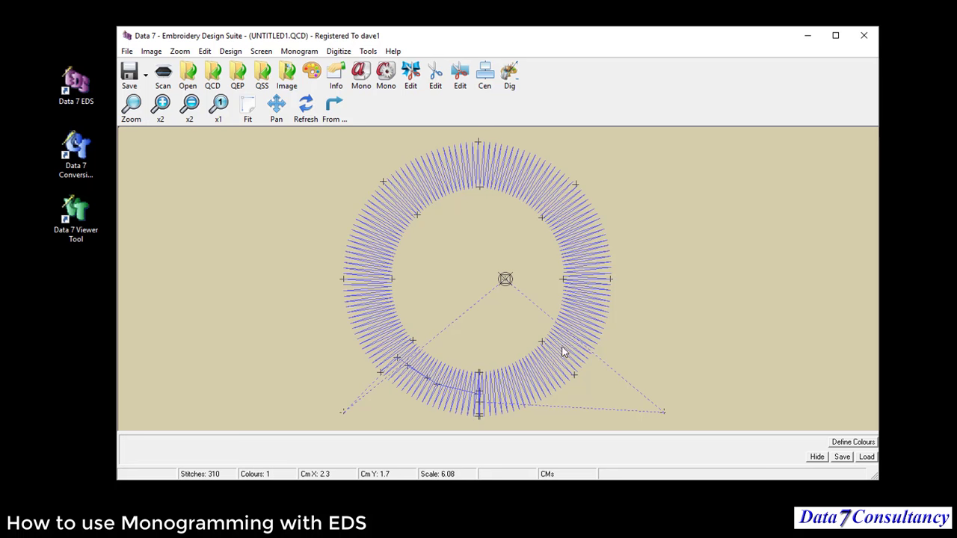
# - Change the underlay style to Narrow Column and create the "O" monogram with it
pyautogui.click(375, 85)
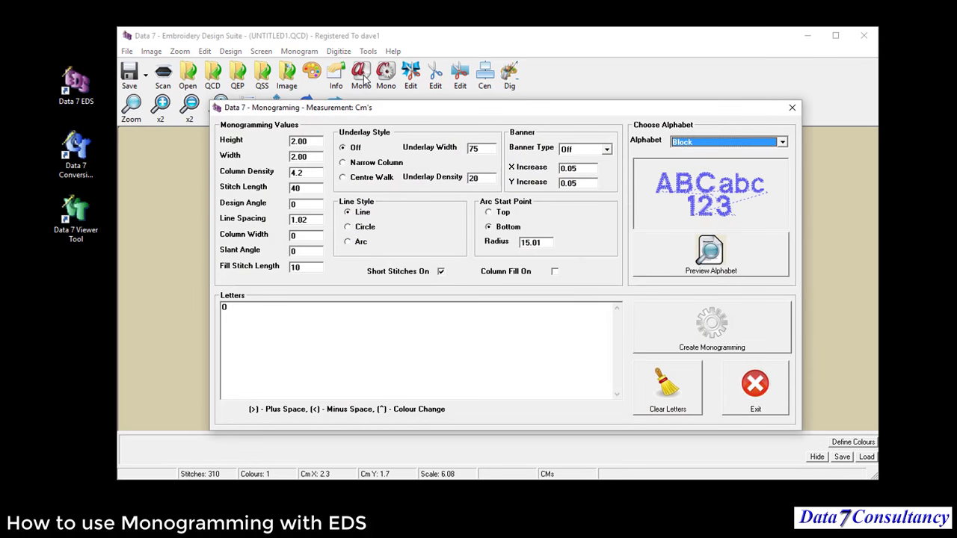
pyautogui.click(359, 164)
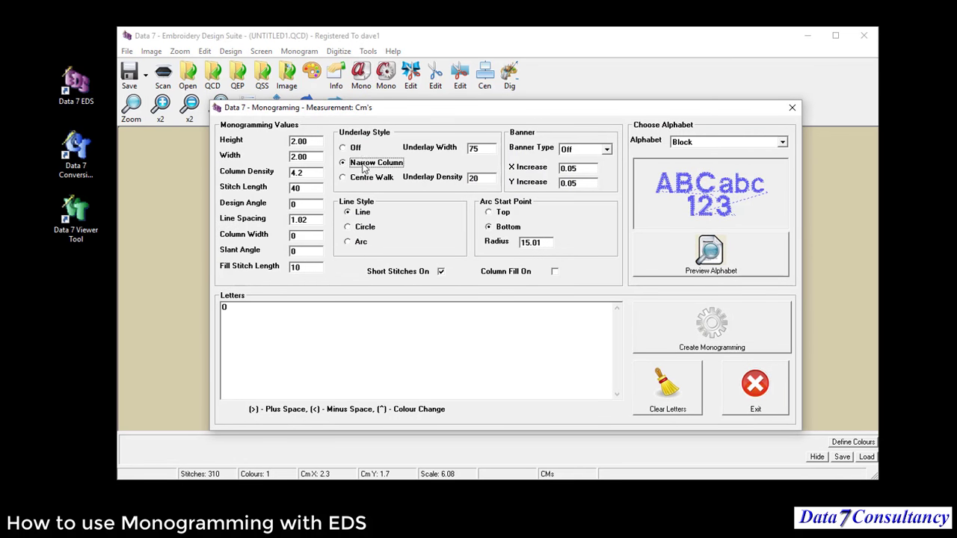
pyautogui.click(682, 335)
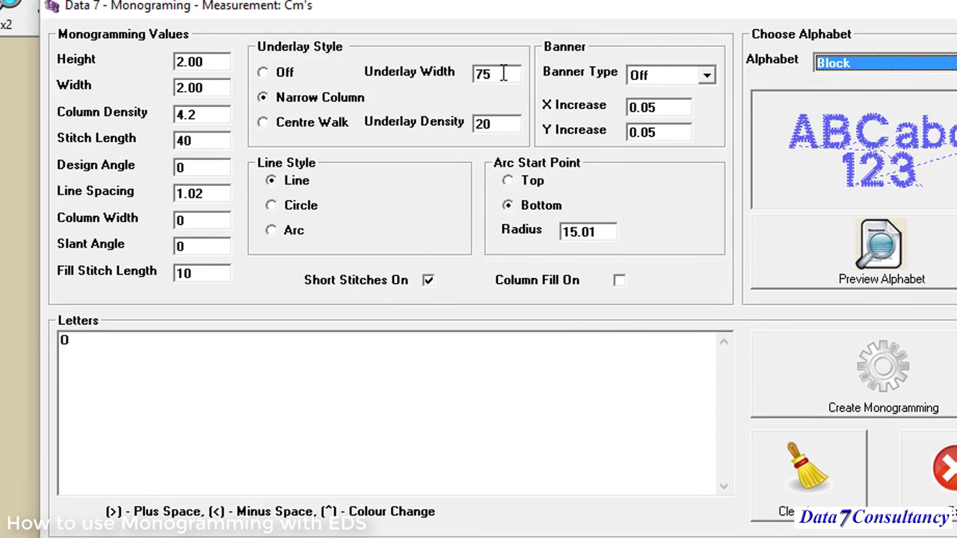
pyautogui.moveTo(503, 73); pyautogui.dragTo(484, 73)
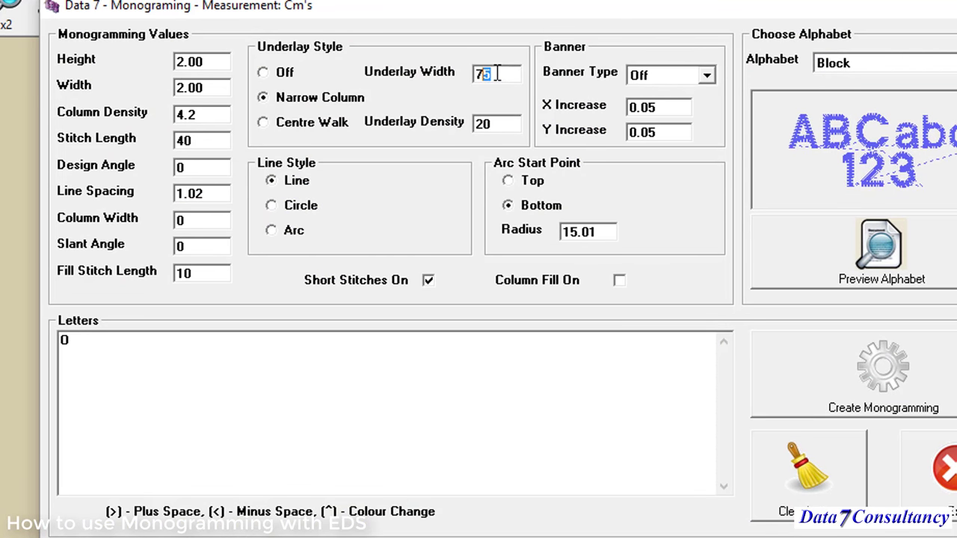
pyautogui.click(496, 74)
pyautogui.moveTo(497, 72); pyautogui.dragTo(477, 72)
pyautogui.click(940, 478)
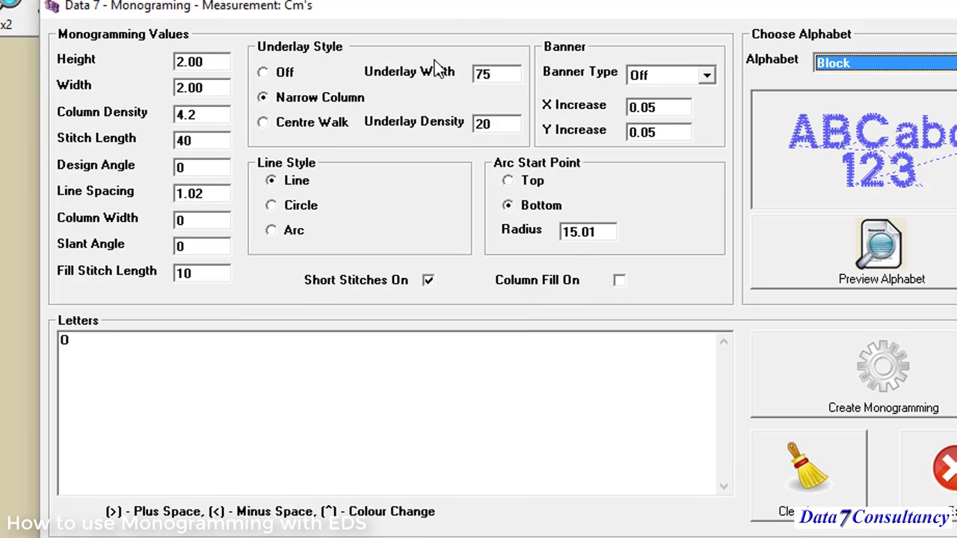
# - Set the underlay width to 25, create the Narrow Column "O" monogram and fit it to the view
pyautogui.moveTo(500, 70); pyautogui.dragTo(449, 70)
pyautogui.write('25')
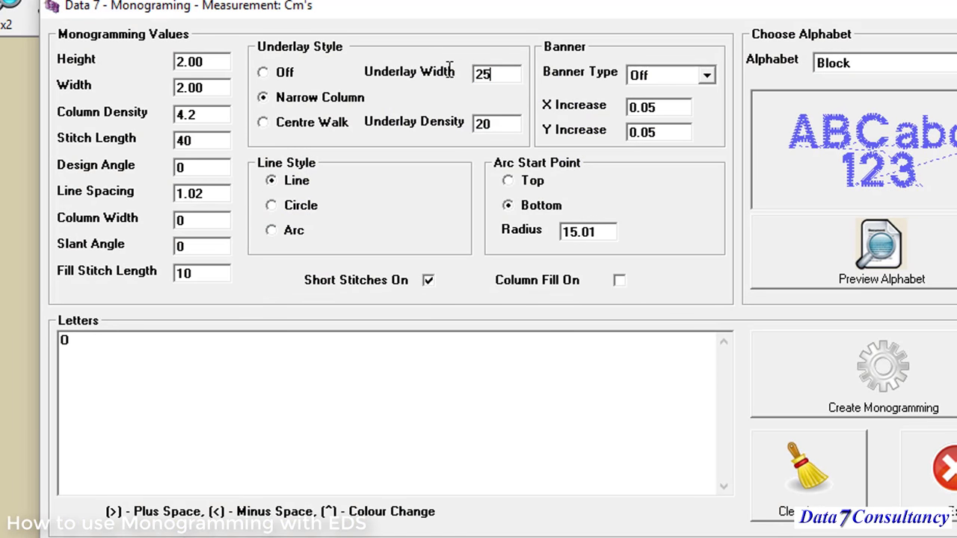
pyautogui.click(812, 387)
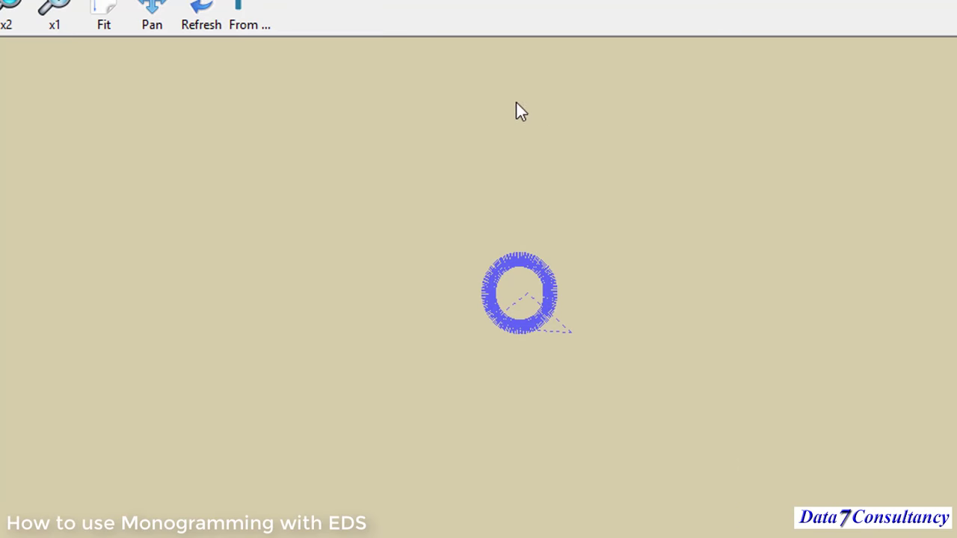
pyautogui.click(110, 17)
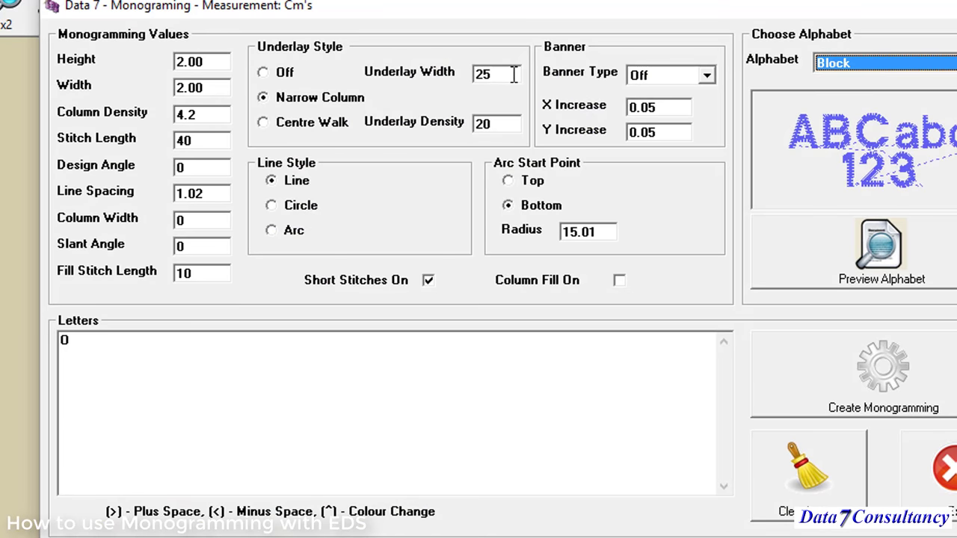
# - Set the underlay width to 75, recreate the "O" monogram and fit it to the view
pyautogui.doubleClick(514, 74)
pyautogui.write('75')
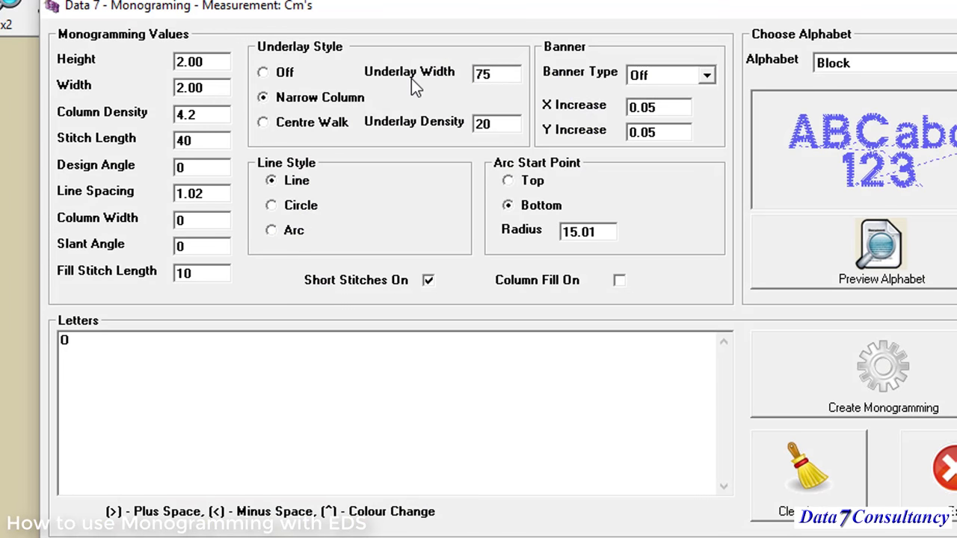
pyautogui.click(822, 361)
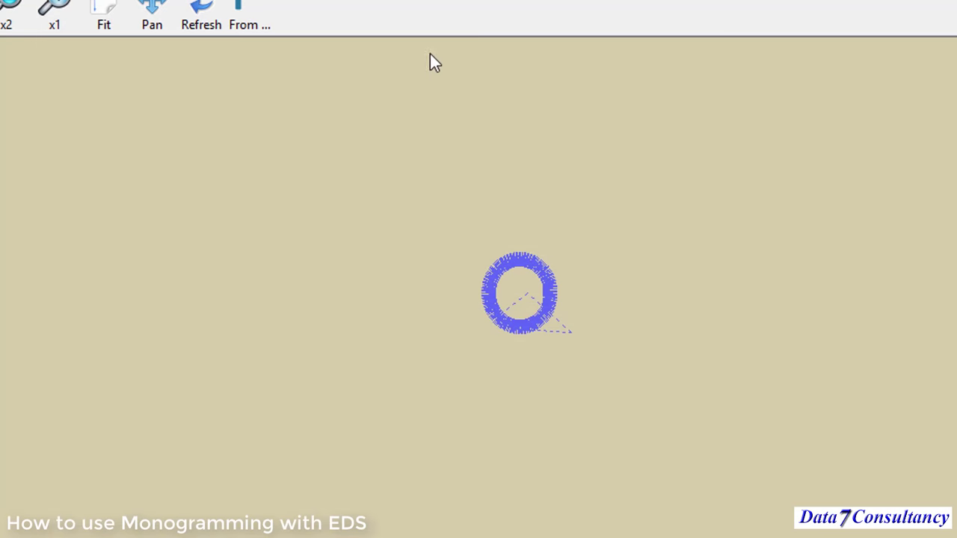
pyautogui.click(101, 17)
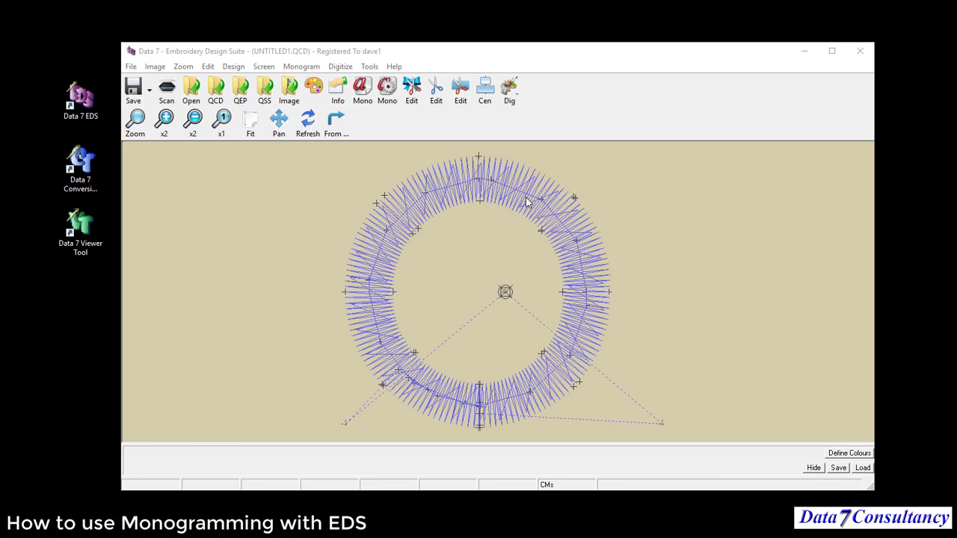
# - Open the "O" design in Point Edit and step forward from its start through the needle commands and initial run stitches
pyautogui.rightClick(460, 243)
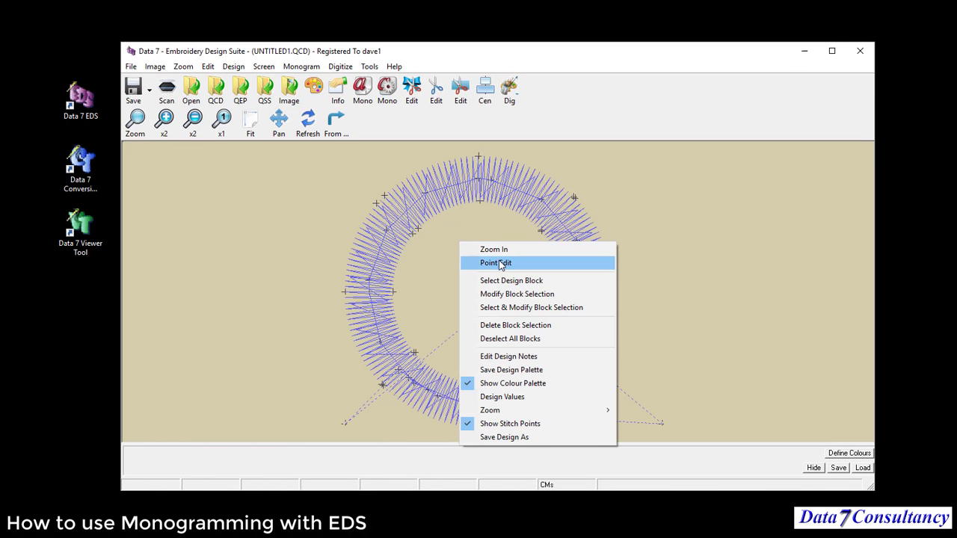
pyautogui.click(500, 263)
pyautogui.press('Right')
pyautogui.press('Right')
pyautogui.press('Right')
pyautogui.press('Right')
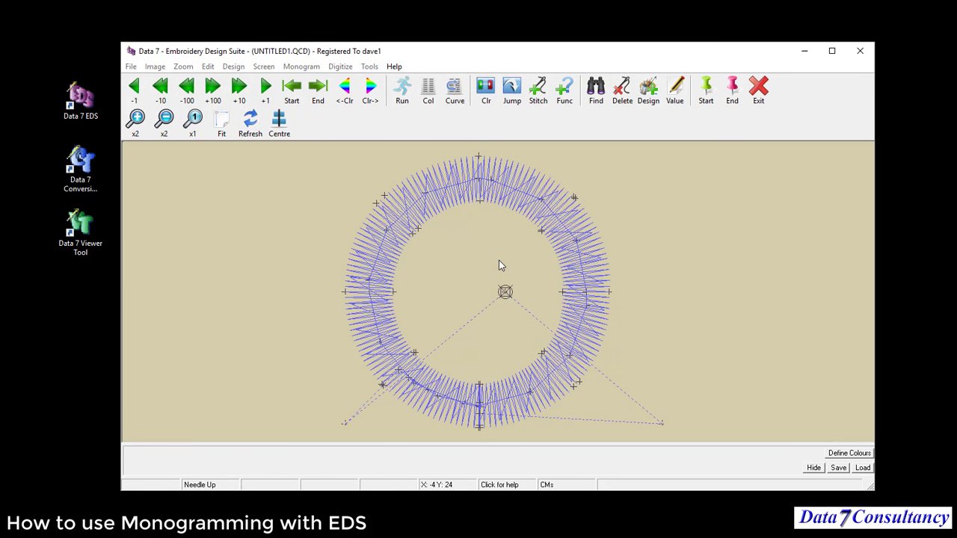
pyautogui.press('Right')
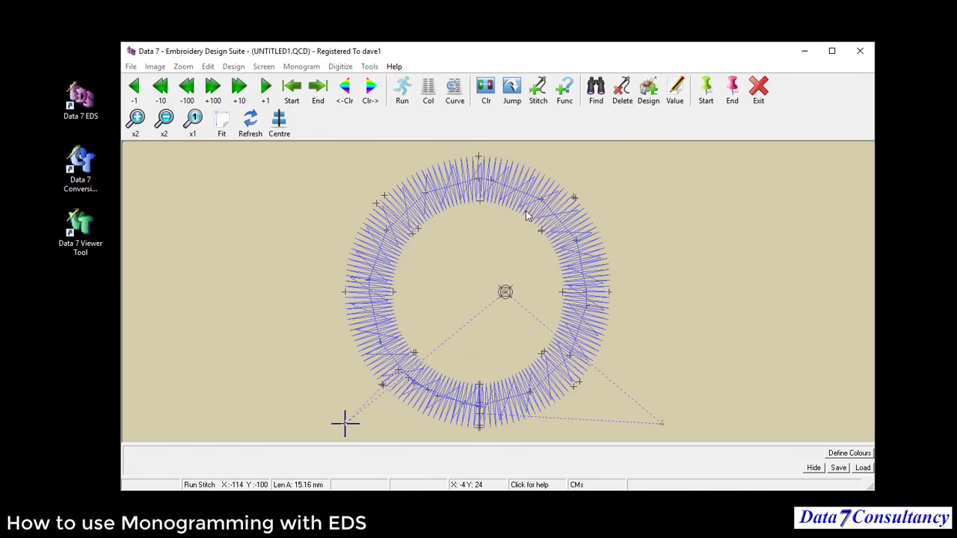
pyautogui.press('Right')
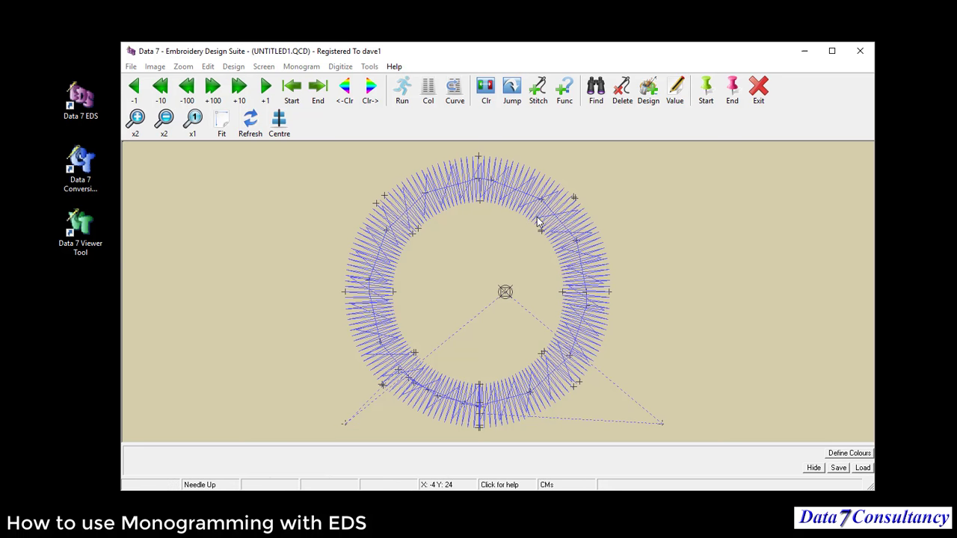
pyautogui.press('Right')
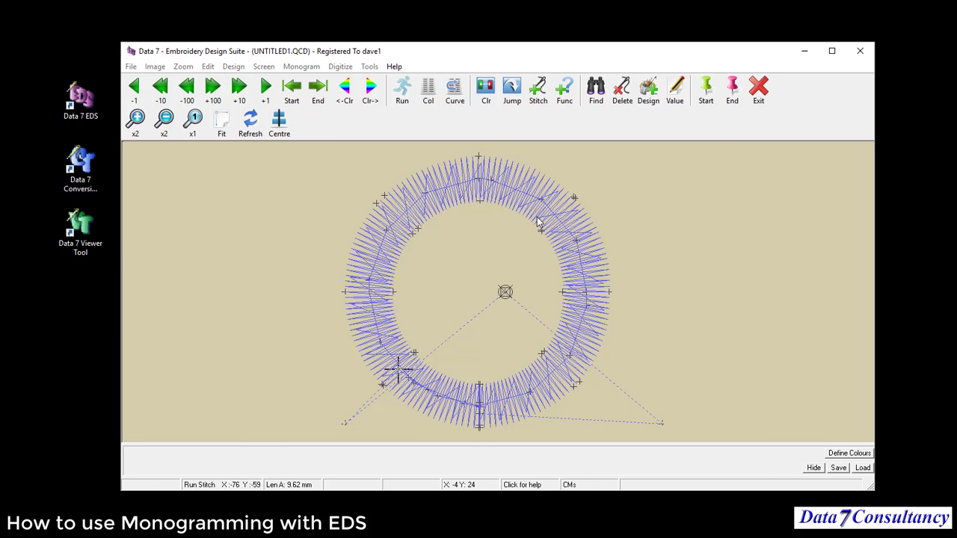
pyautogui.press('Right')
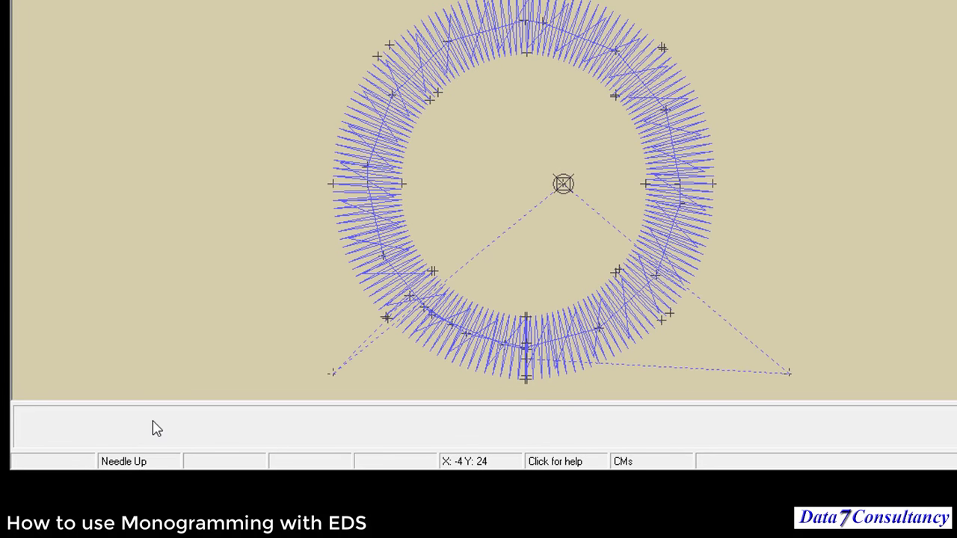
pyautogui.press('Right')
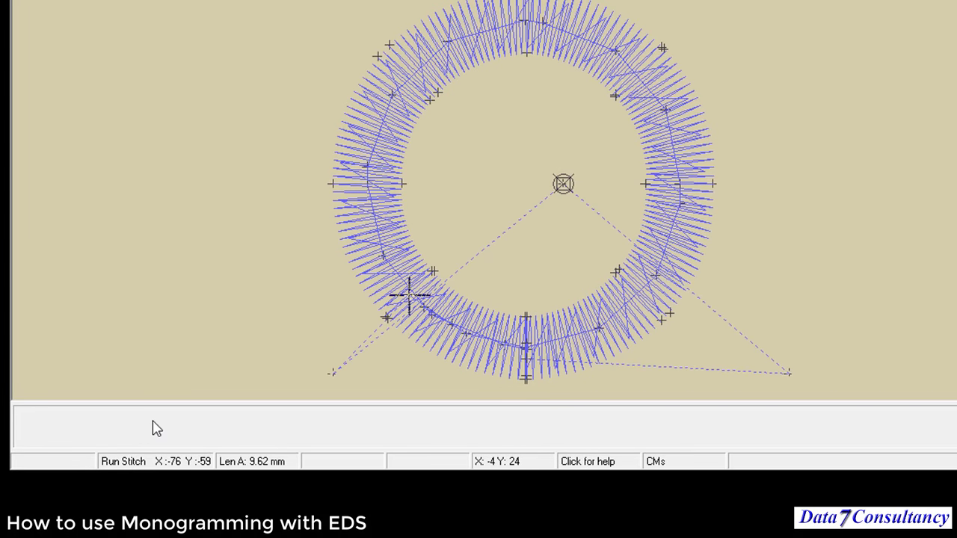
pyautogui.press('Right')
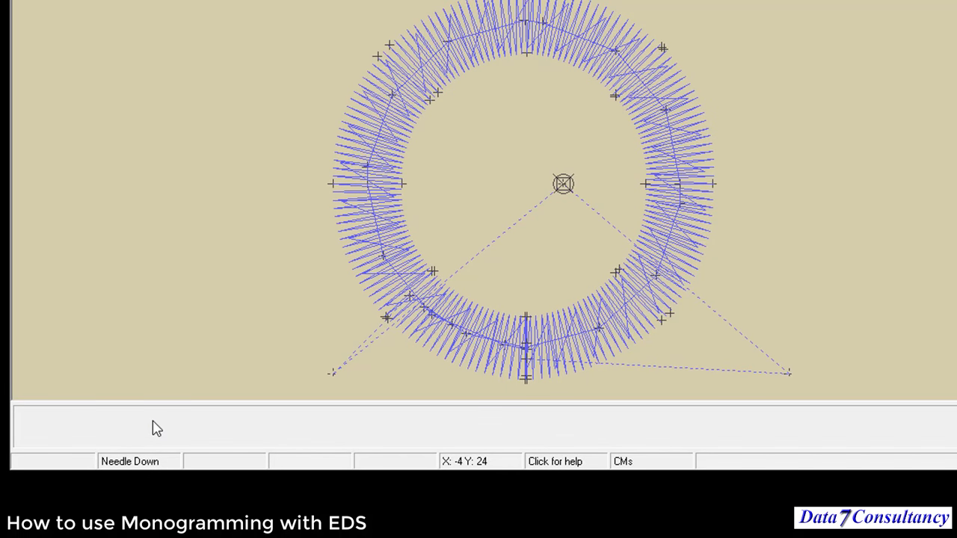
pyautogui.press('Right')
pyautogui.press('Right')
pyautogui.press('Right')
pyautogui.press('Right')
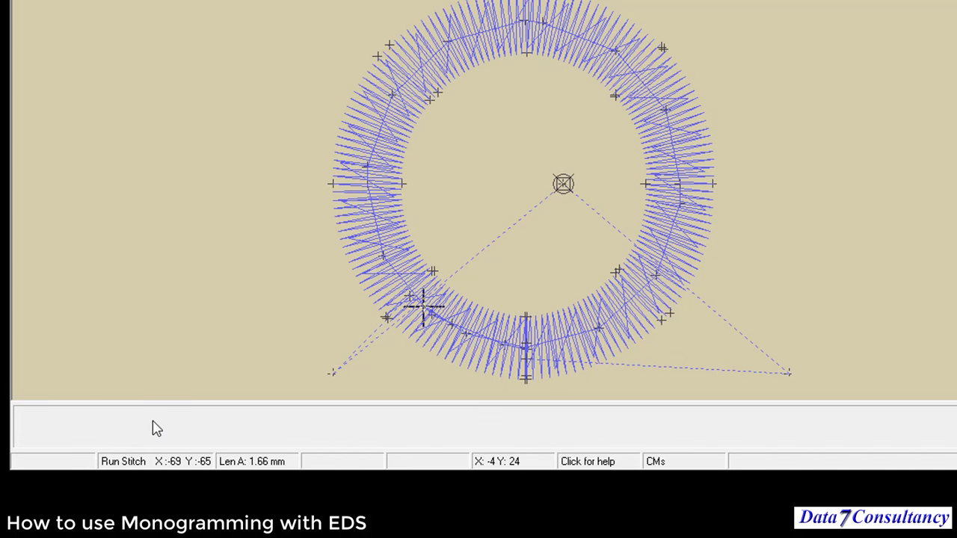
pyautogui.press('Right')
pyautogui.press('Left')
pyautogui.press('Right')
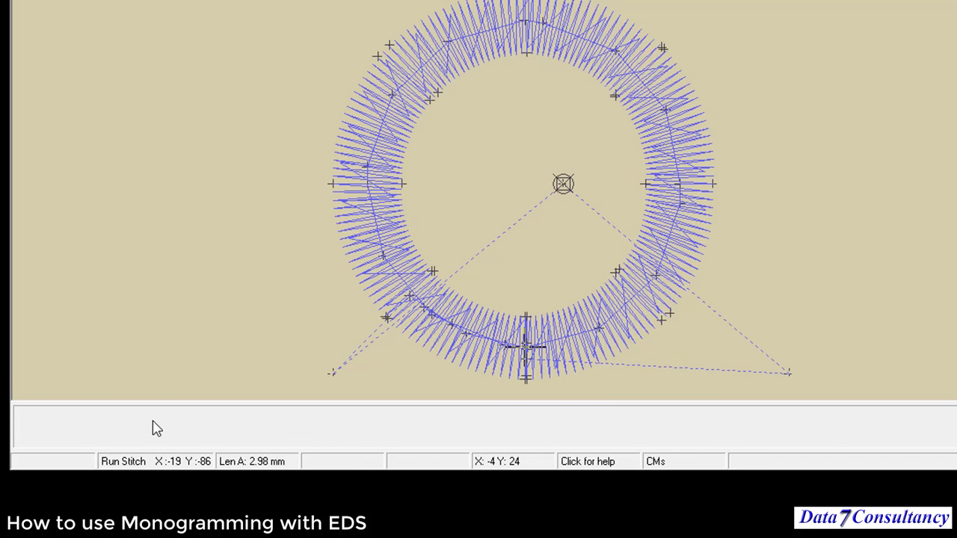
# - Step on through the design points to examine the column width command and the column stitches that follow it
pyautogui.press('Right')
pyautogui.press('Left')
pyautogui.press('Right')
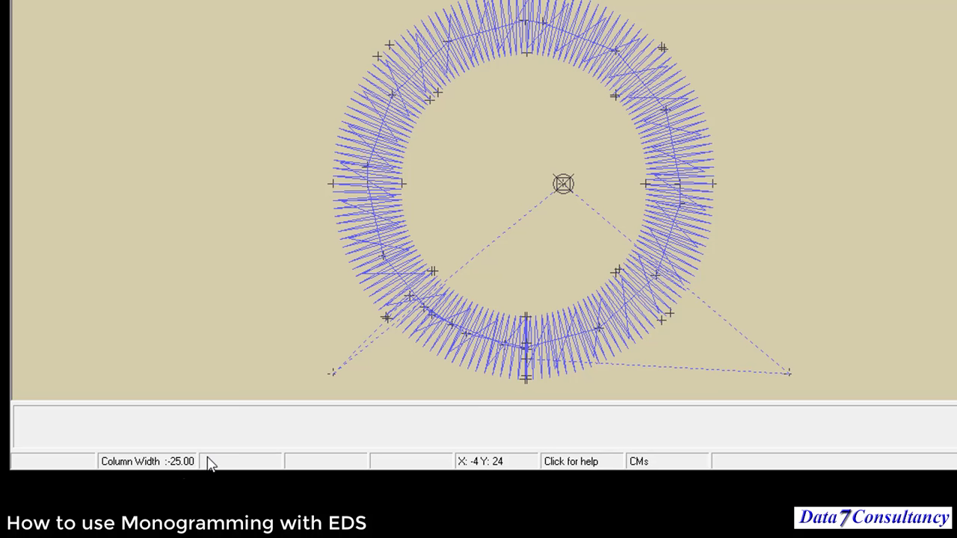
pyautogui.press('Right')
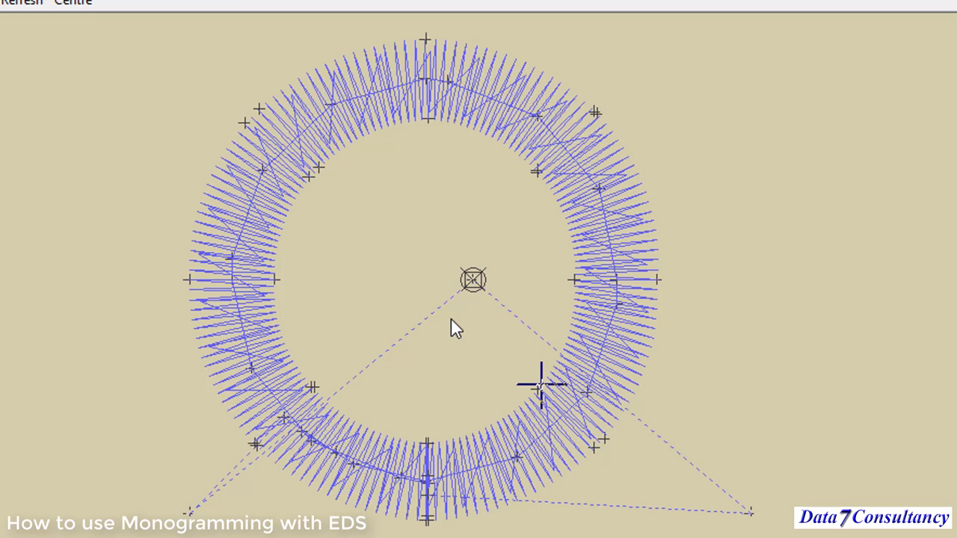
pyautogui.press('Right')
pyautogui.press('Right')
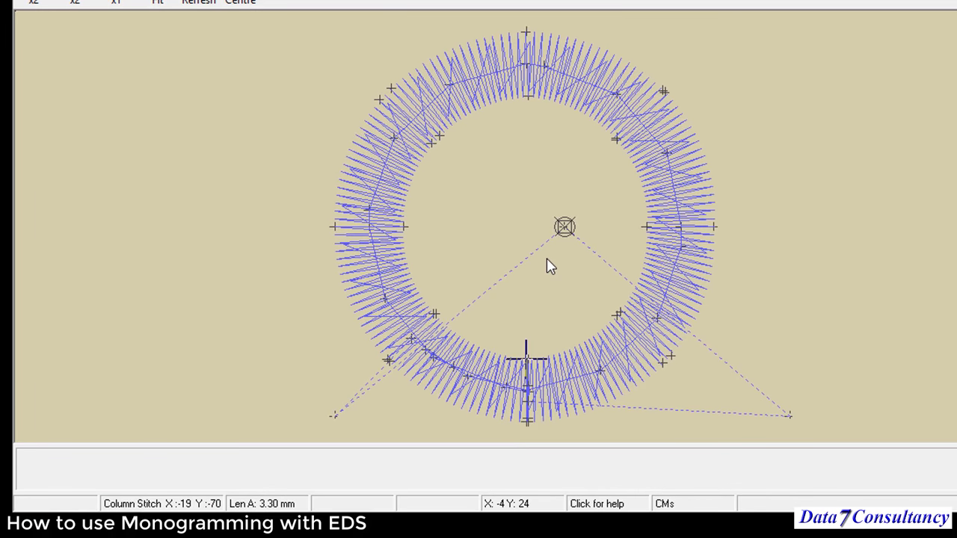
# - Step between the column width and density commands to find where the top column stitches begin and insert a colour change there
pyautogui.press('Right')
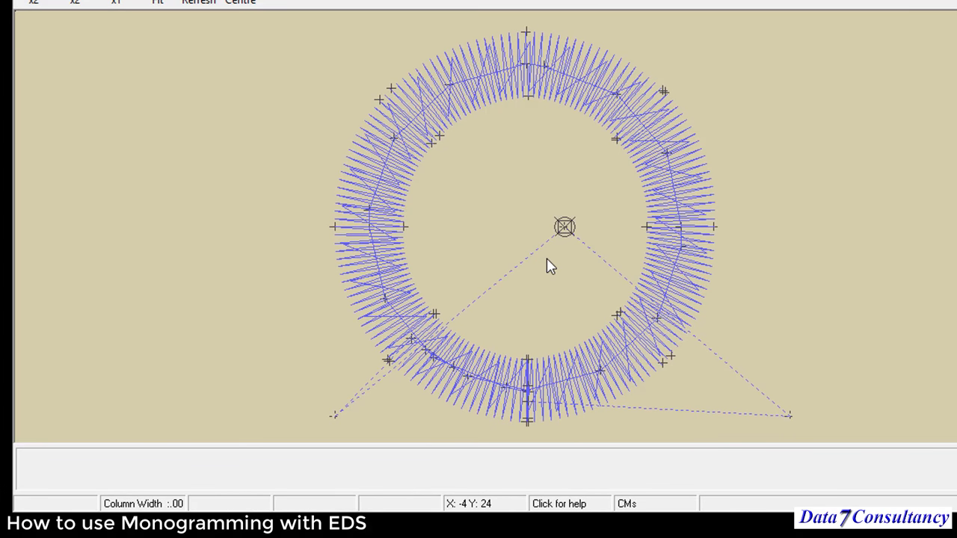
pyautogui.press('Left')
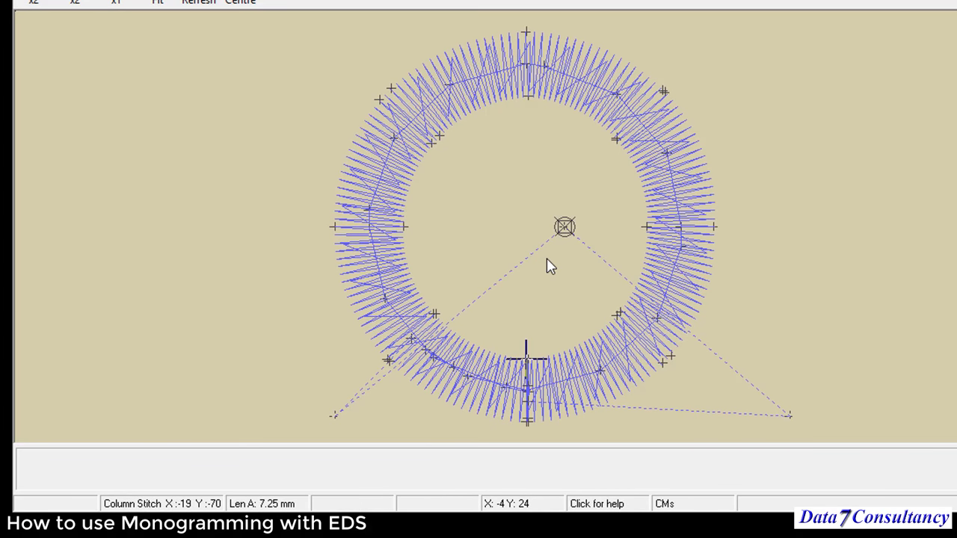
pyautogui.press('Right')
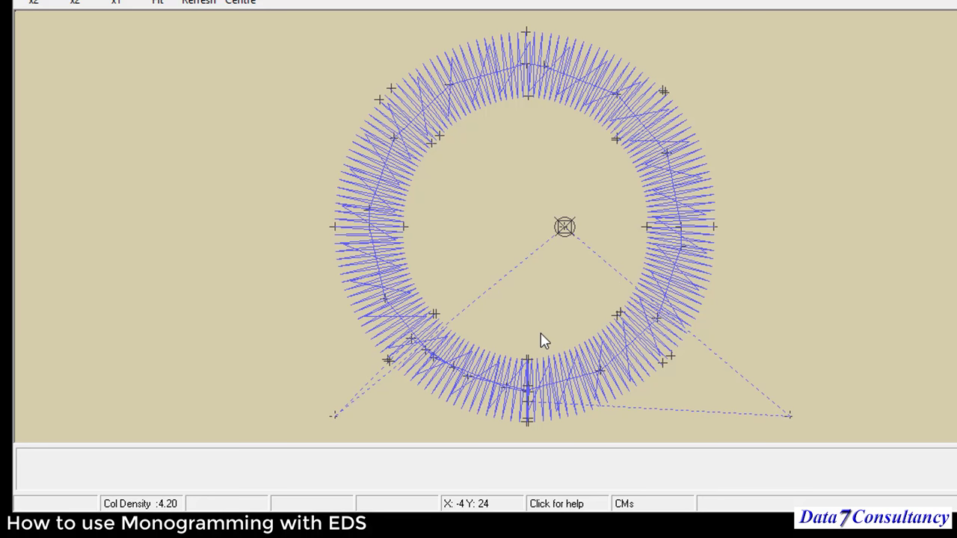
pyautogui.click(543, 341)
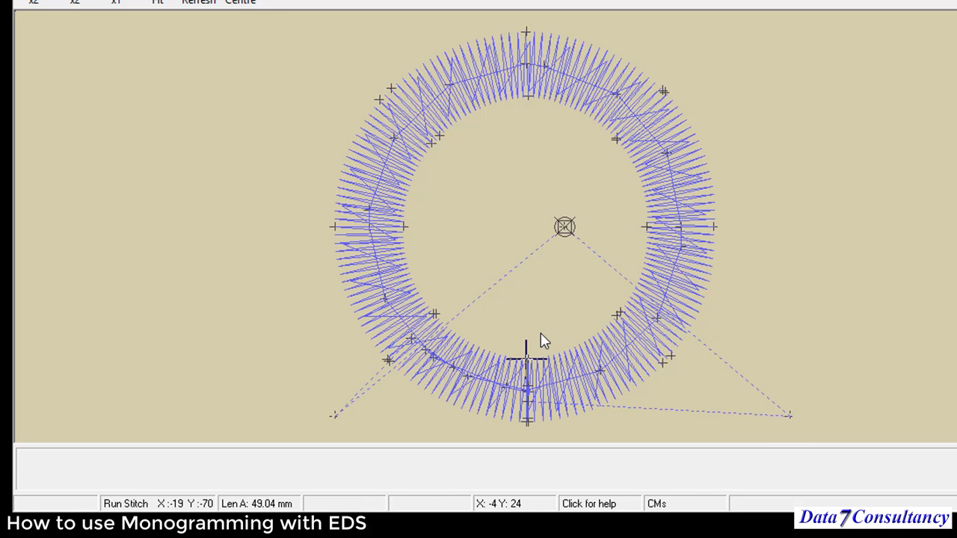
pyautogui.press('Right')
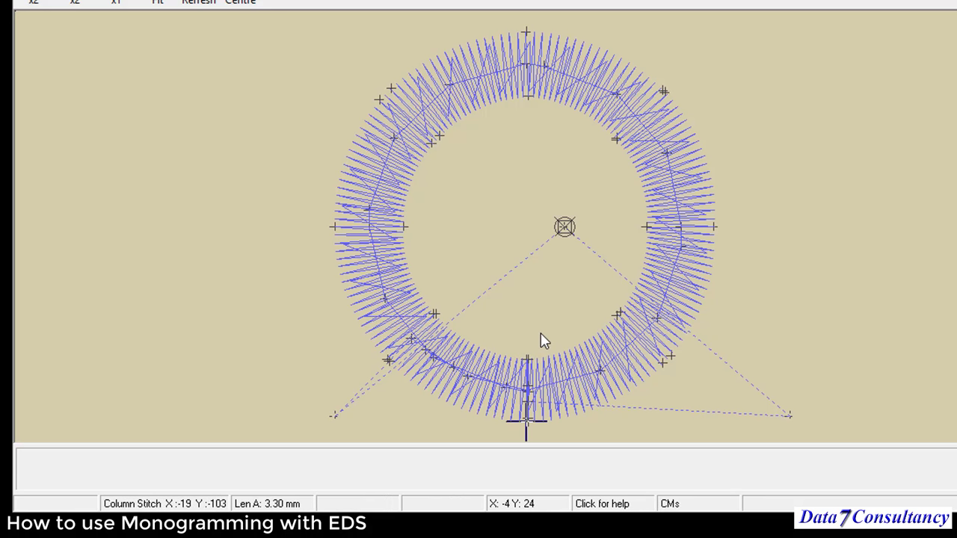
pyautogui.press('Left')
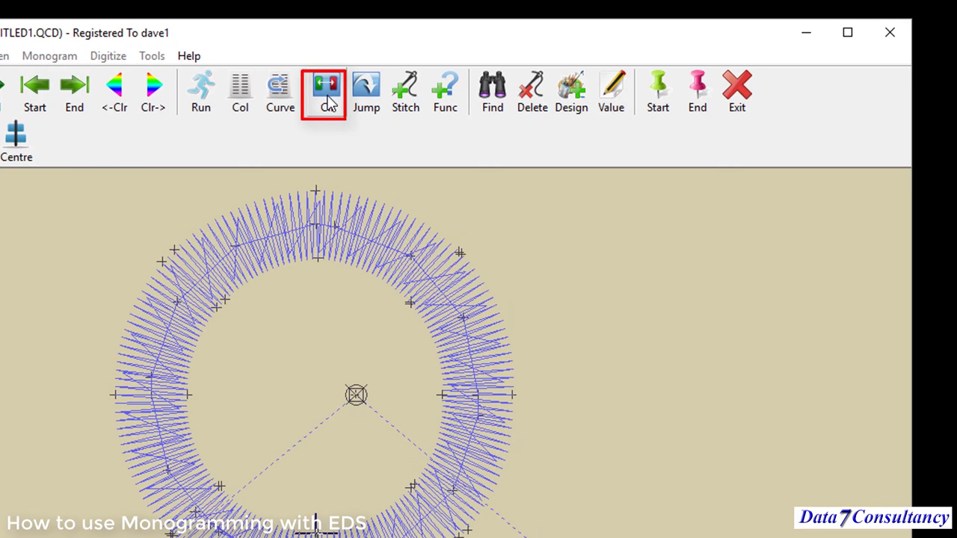
pyautogui.click(329, 102)
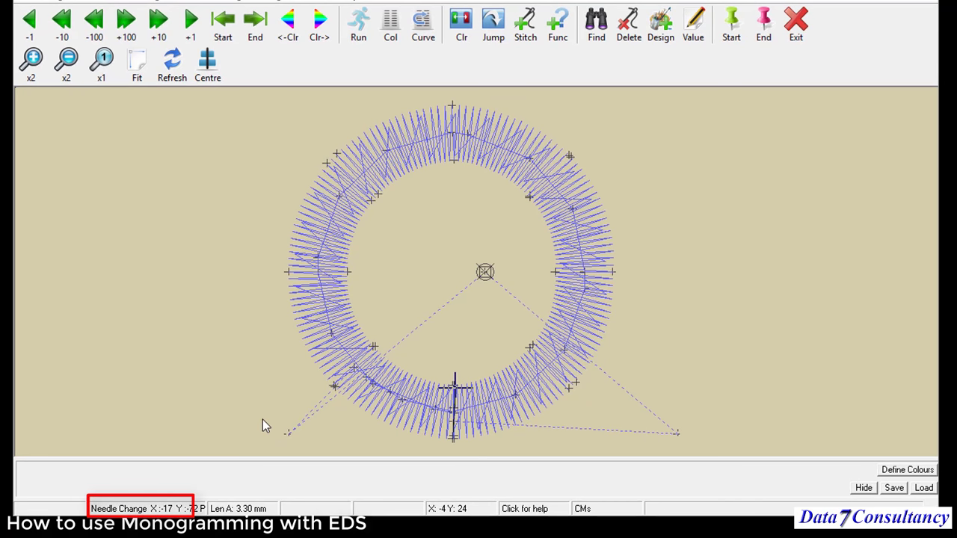
# - Step back and forth around the inserted needle change to check its position before the column density command, and leave Point Edit
pyautogui.press('Right')
pyautogui.press('Left')
pyautogui.press('Right')
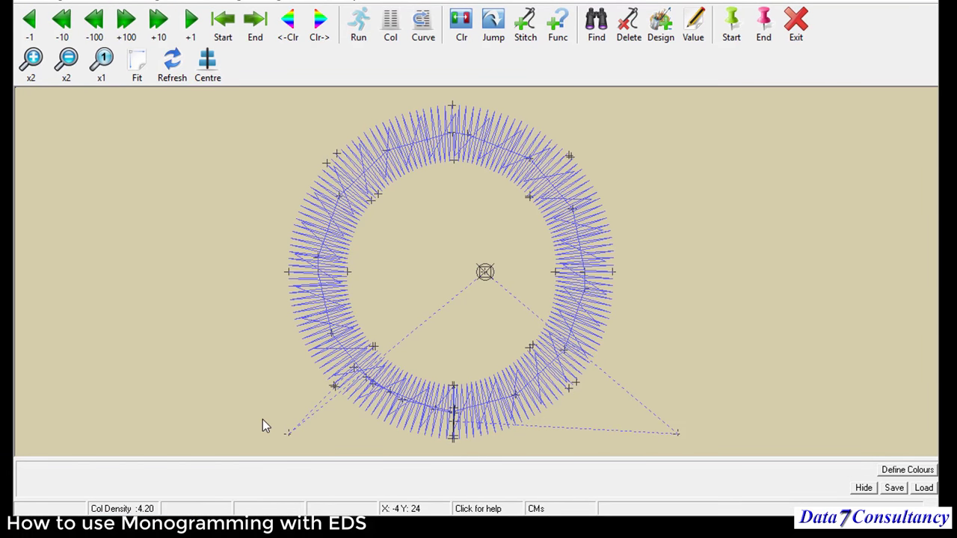
pyautogui.press('Left')
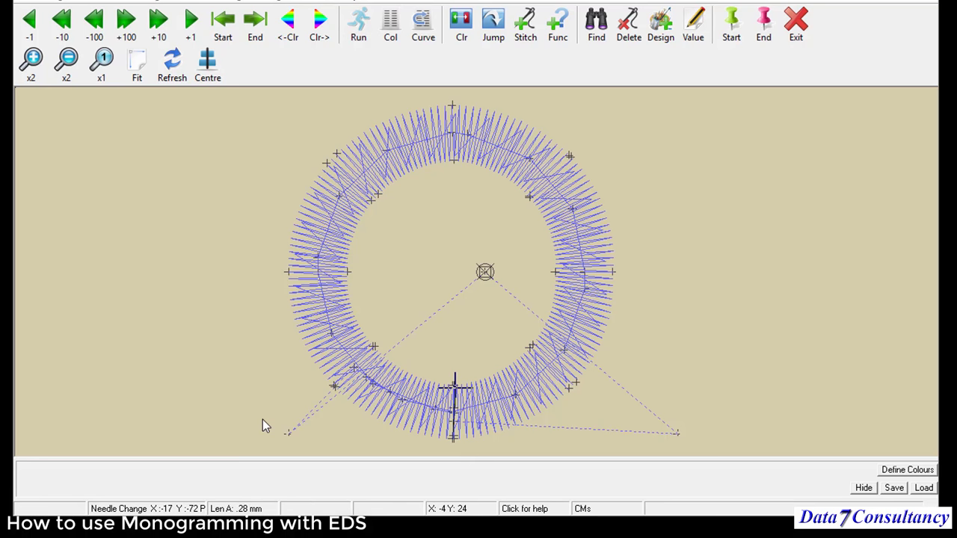
pyautogui.press('Right')
pyautogui.press('Left')
pyautogui.press('Escape')
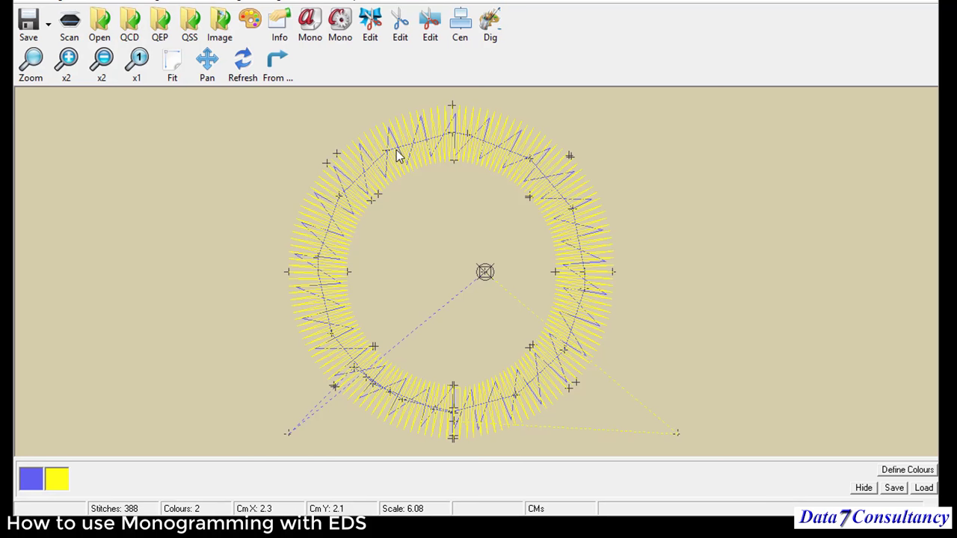
# - Open the two-colour "O" design in Point Edit again and step back and forth over its first points
pyautogui.rightClick(425, 249)
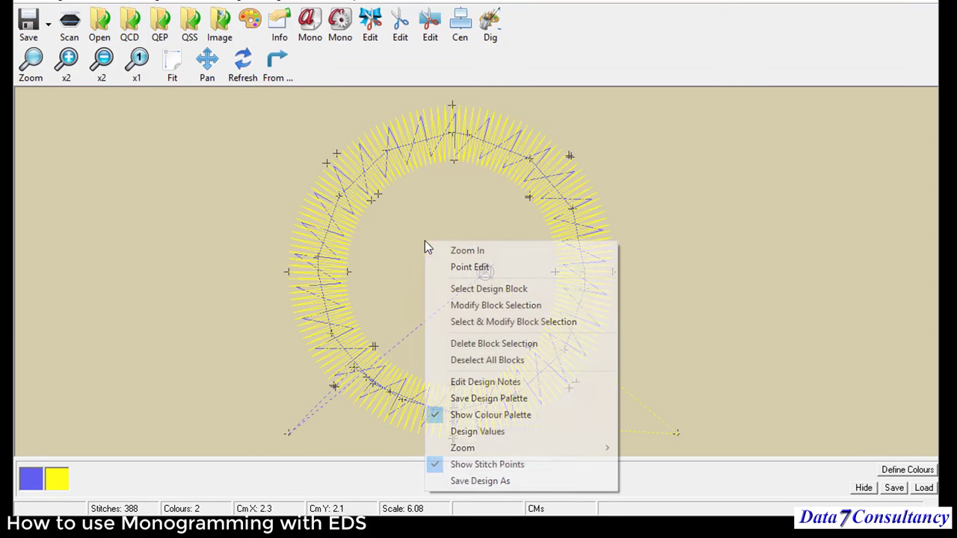
pyautogui.click(463, 268)
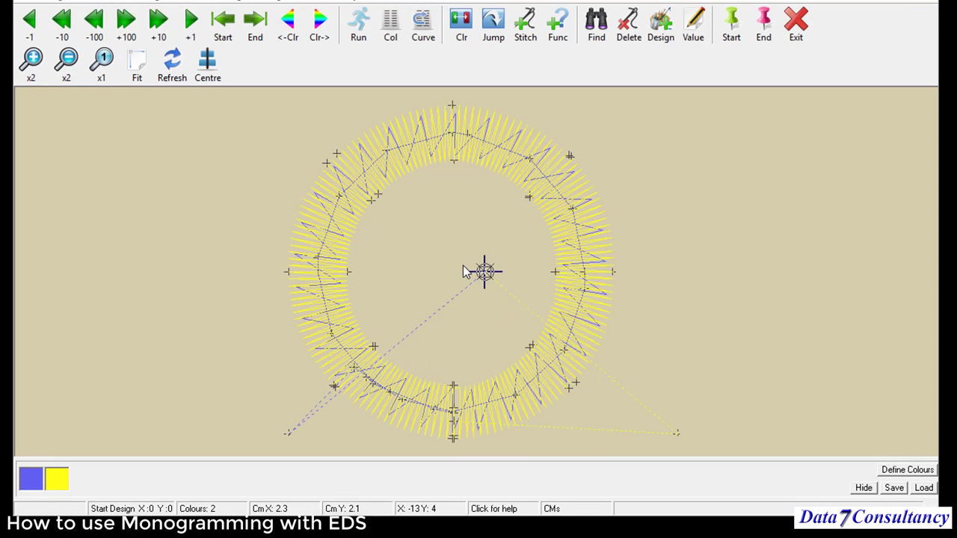
pyautogui.press('Right')
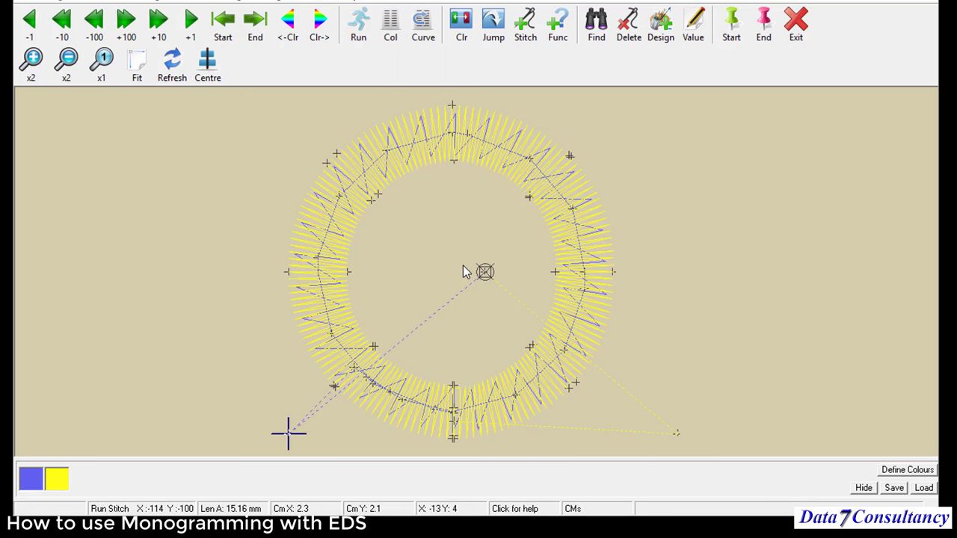
pyautogui.press('Left')
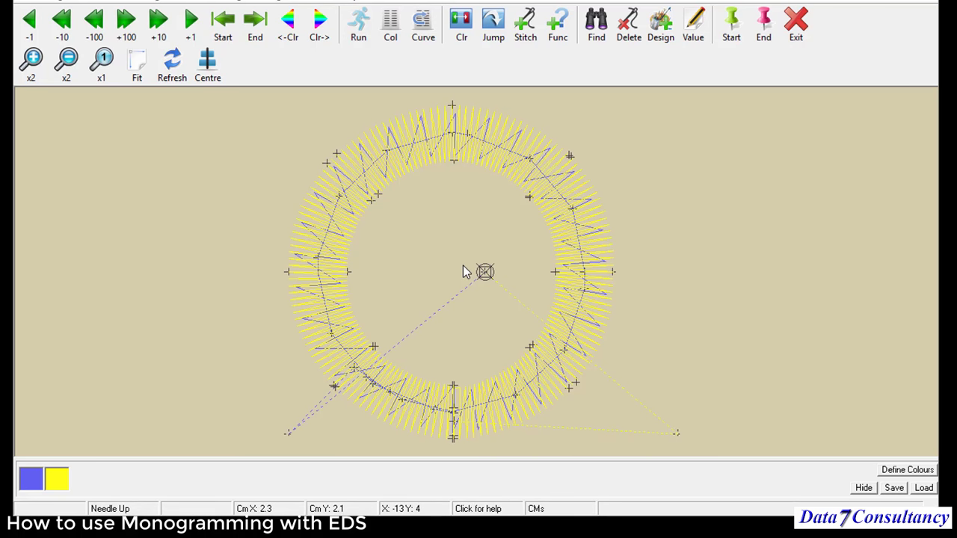
pyautogui.press('Right')
pyautogui.press('Right')
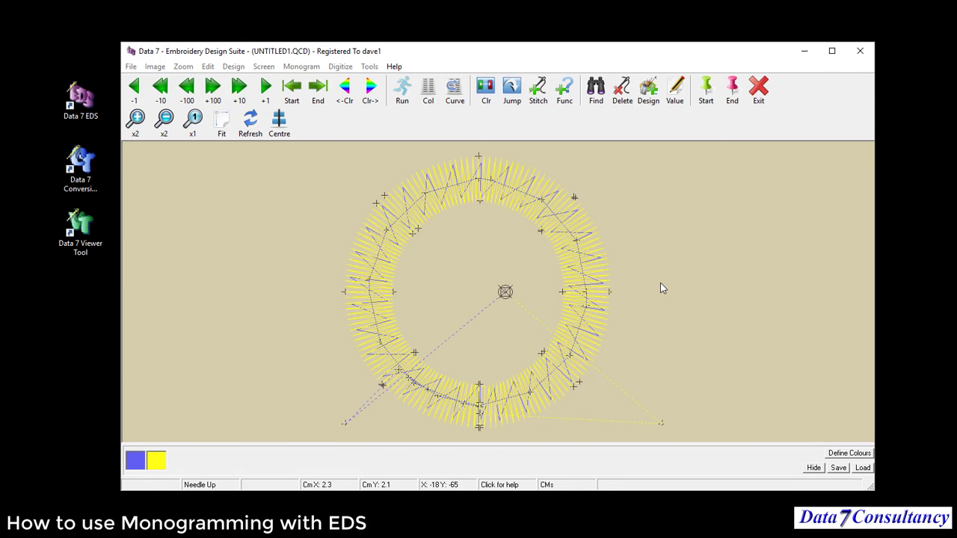
# - Step on to the underlay's column density command, set the density to 4 points and leave Point Edit
pyautogui.press('Right')
pyautogui.press('Right')
pyautogui.press('Right')
pyautogui.press('Right')
pyautogui.press('Right')
pyautogui.press('Right')
pyautogui.press('Right')
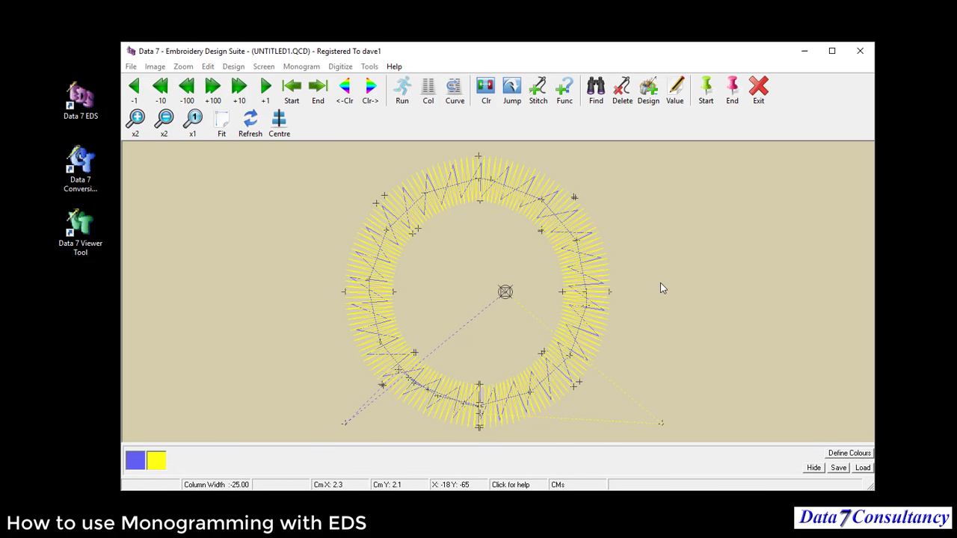
pyautogui.press('Right')
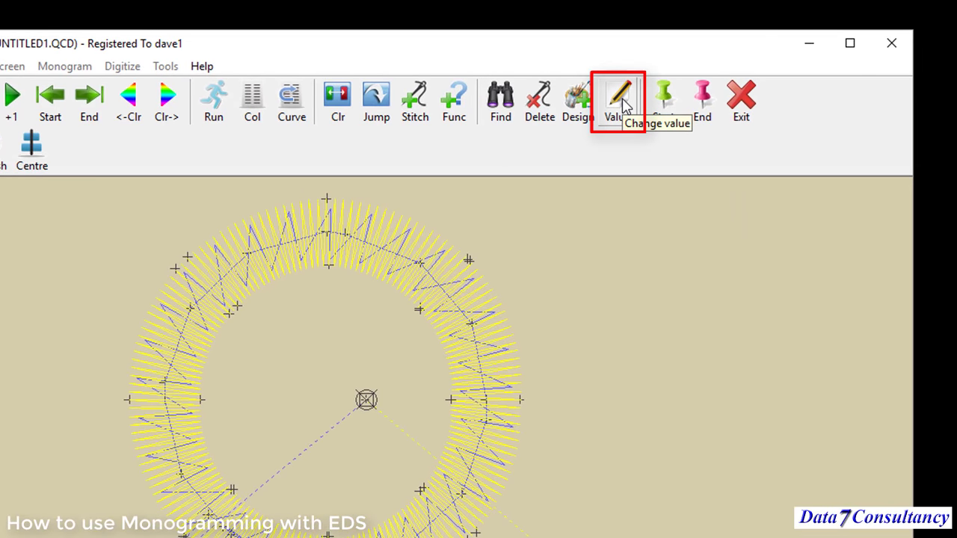
pyautogui.click(621, 101)
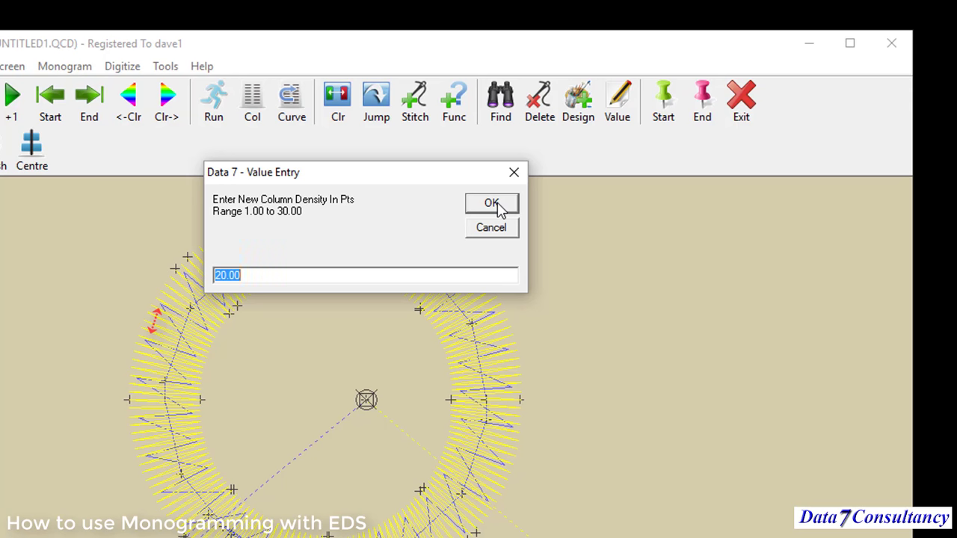
pyautogui.write('4')
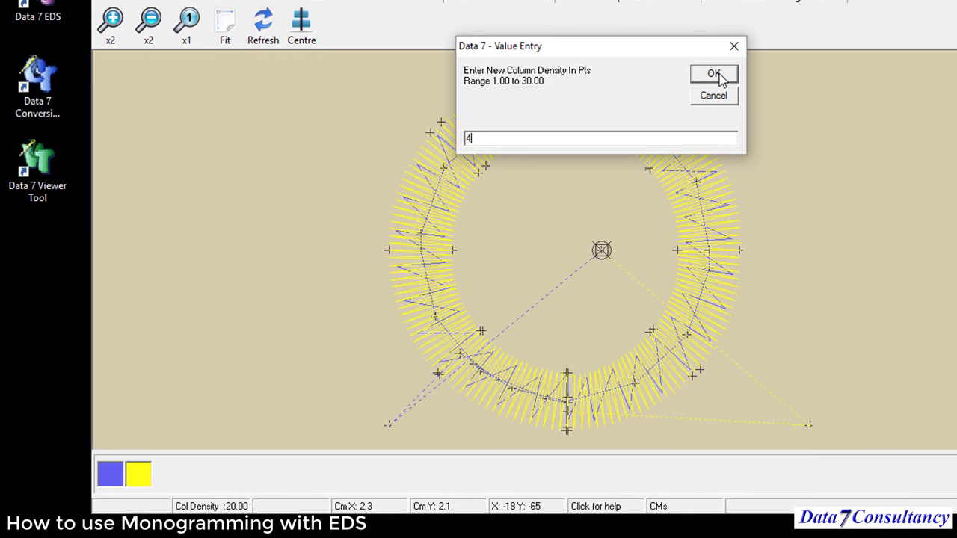
pyautogui.click(590, 148)
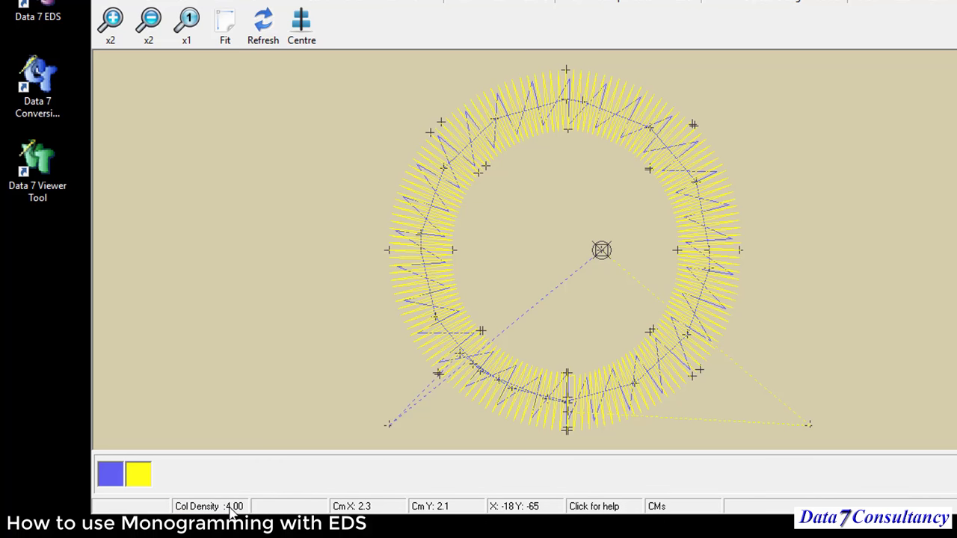
pyautogui.rightClick(727, 246)
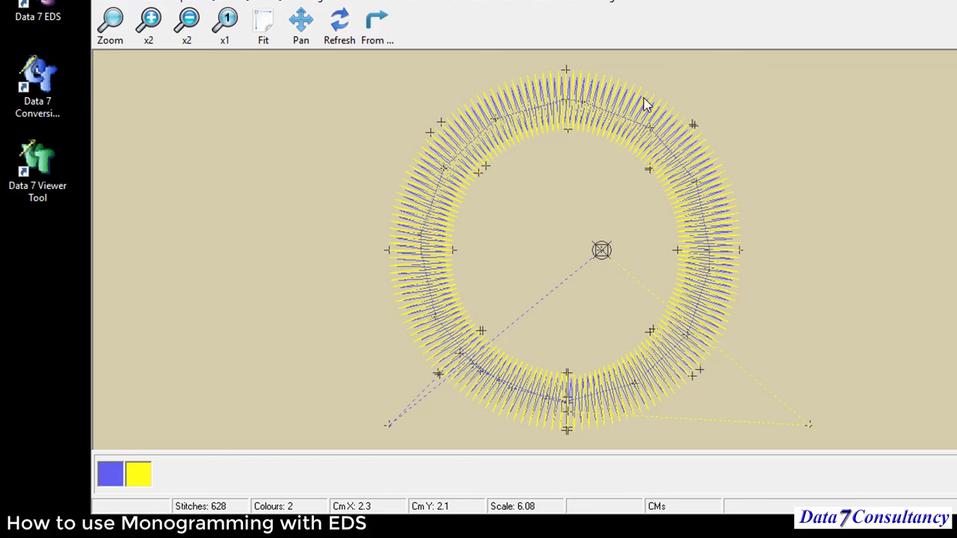
# - Reopen the design in Point Edit, step through the run stitches to the underlay's column width command, and leave Point Edit
pyautogui.rightClick(494, 257)
pyautogui.click(553, 284)
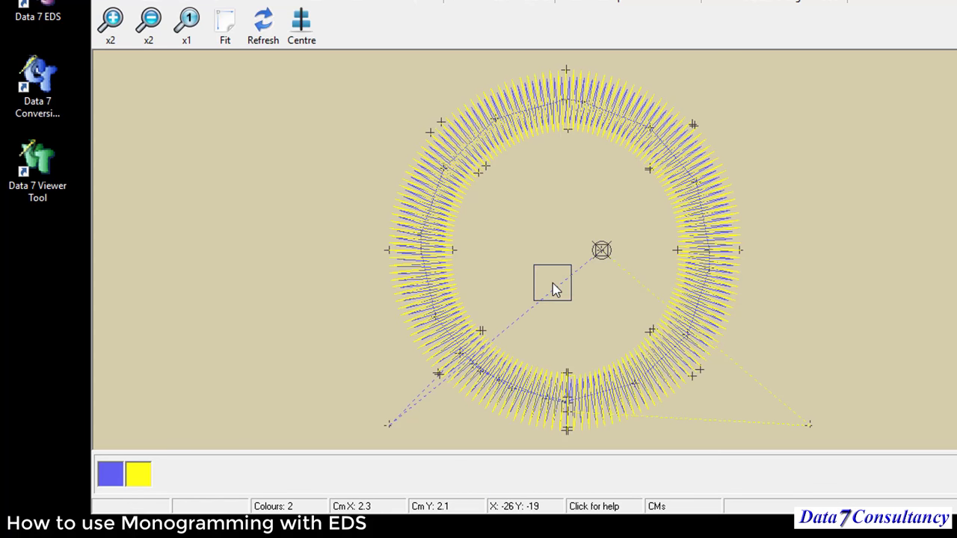
pyautogui.press('Right')
pyautogui.press('Right')
pyautogui.press('Right')
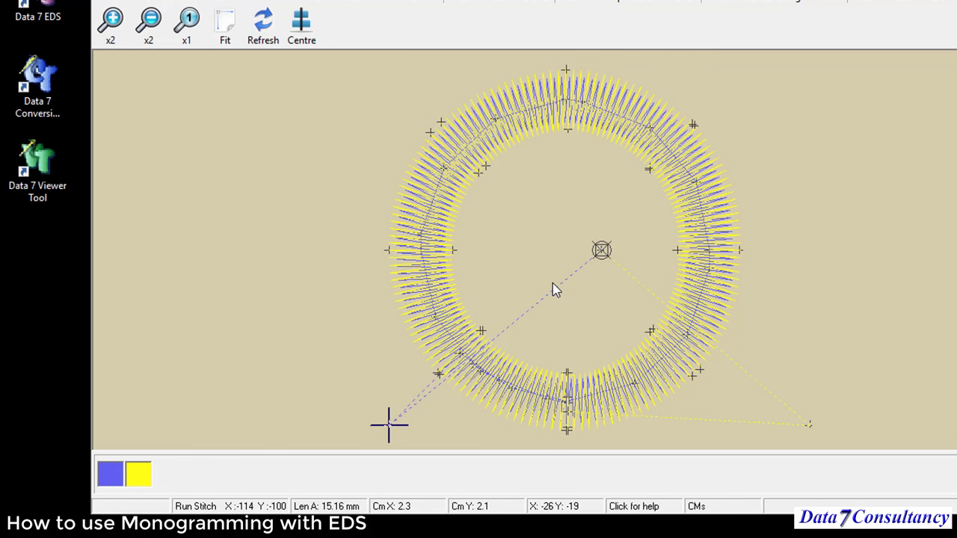
pyautogui.press('Right')
pyautogui.press('Right')
pyautogui.press('Right')
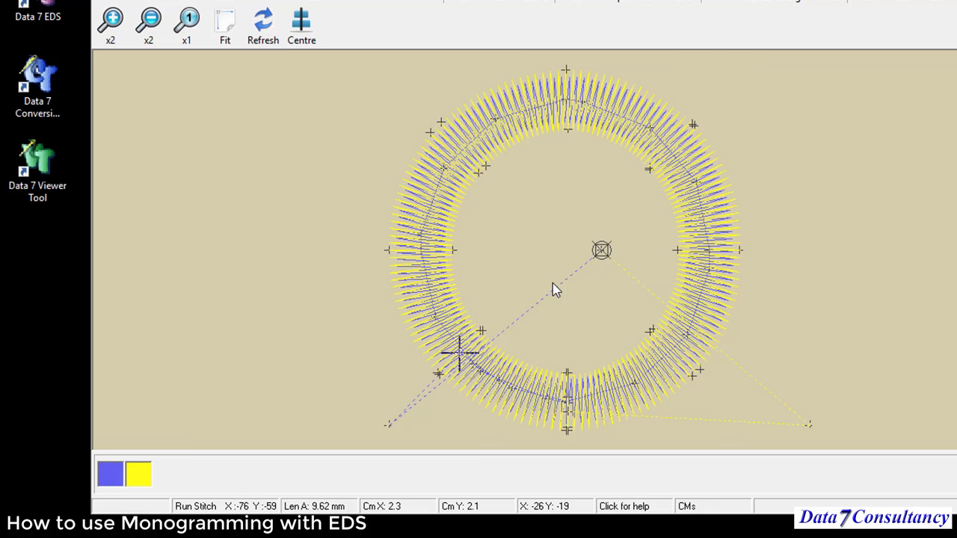
pyautogui.press('Right')
pyautogui.press('Right')
pyautogui.press('Right')
pyautogui.press('Right')
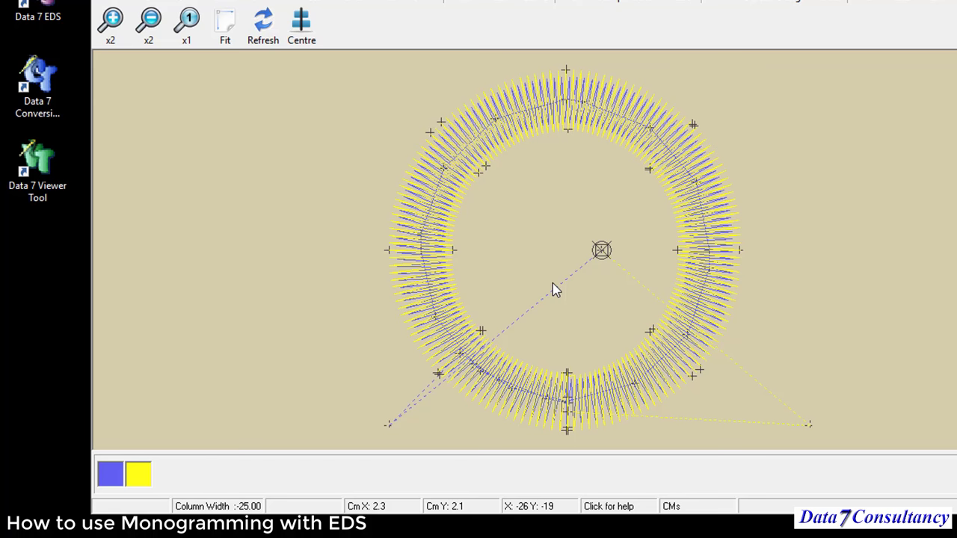
pyautogui.press('Escape')
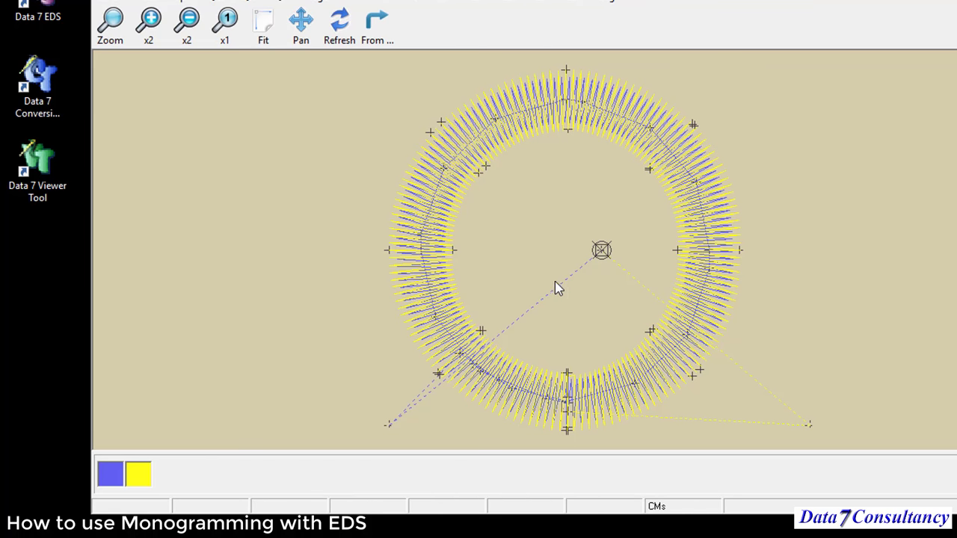
# - Open Point Edit once more, jump to the start of the design and step forward into the run stitches
pyautogui.rightClick(556, 188)
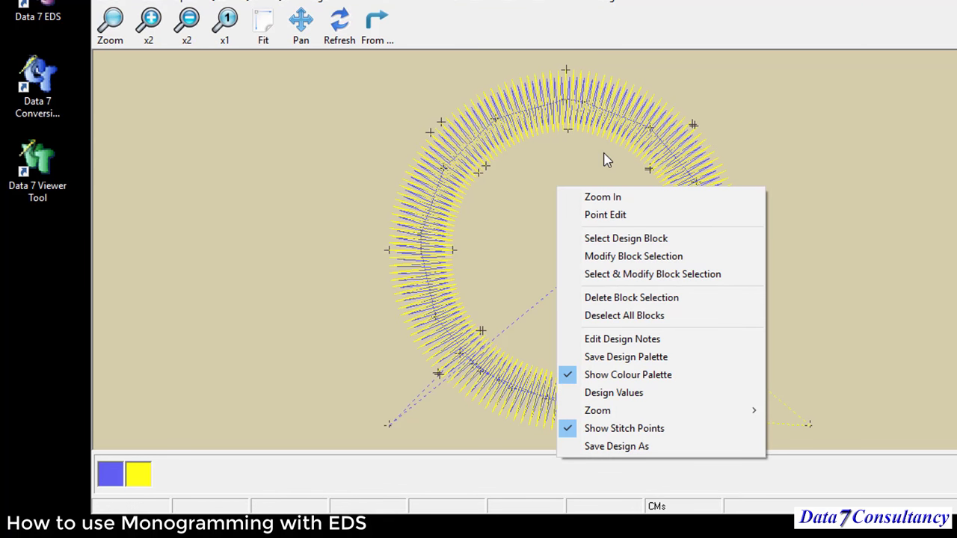
pyautogui.click(614, 216)
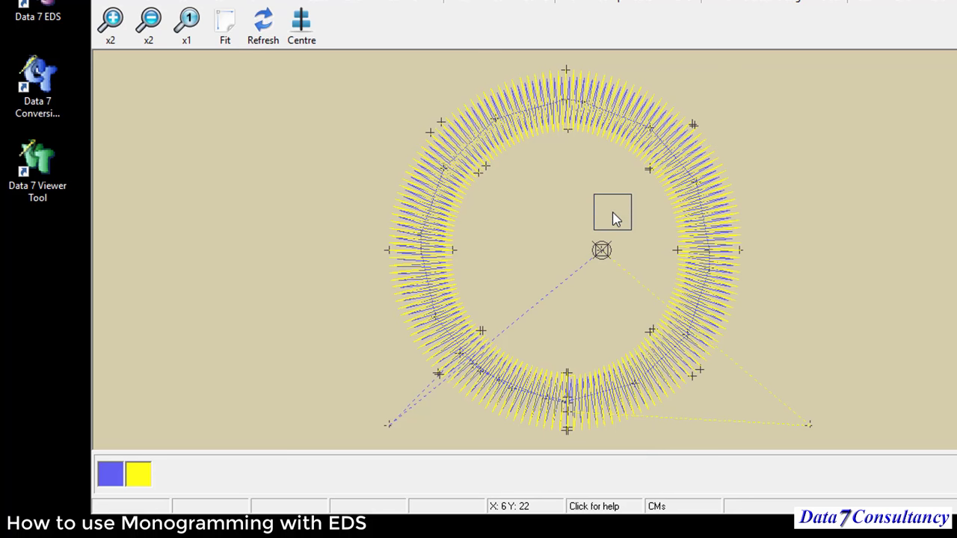
pyautogui.press('Home')
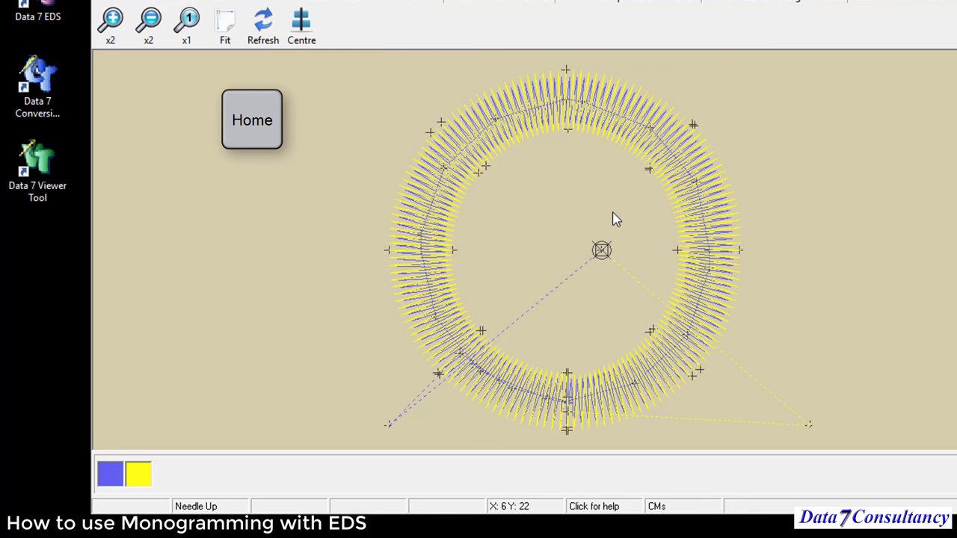
pyautogui.press('pagedown')
pyautogui.press('pagedown')
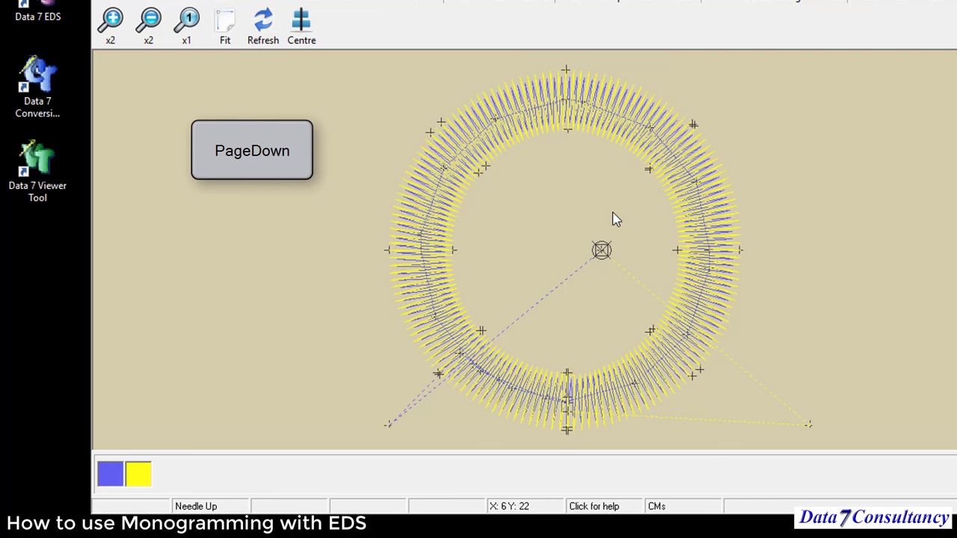
pyautogui.press('pagedown')
pyautogui.press('pagedown')
pyautogui.press('pagedown')
pyautogui.press('pagedown')
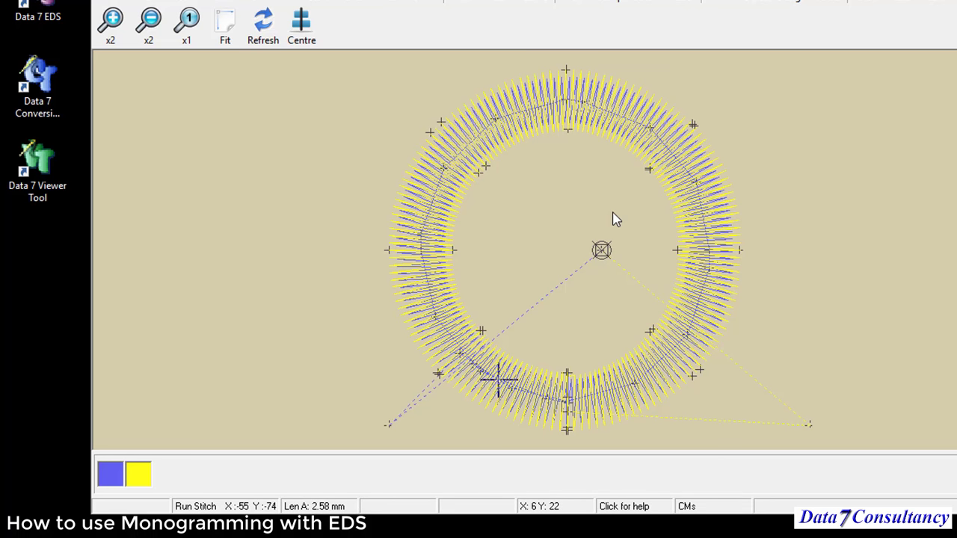
# - Step on past the column width command to the underlay's column density command and set the density to 20 points
pyautogui.press('pagedown')
pyautogui.press('pagedown')
pyautogui.press('pagedown')
pyautogui.press('pagedown')
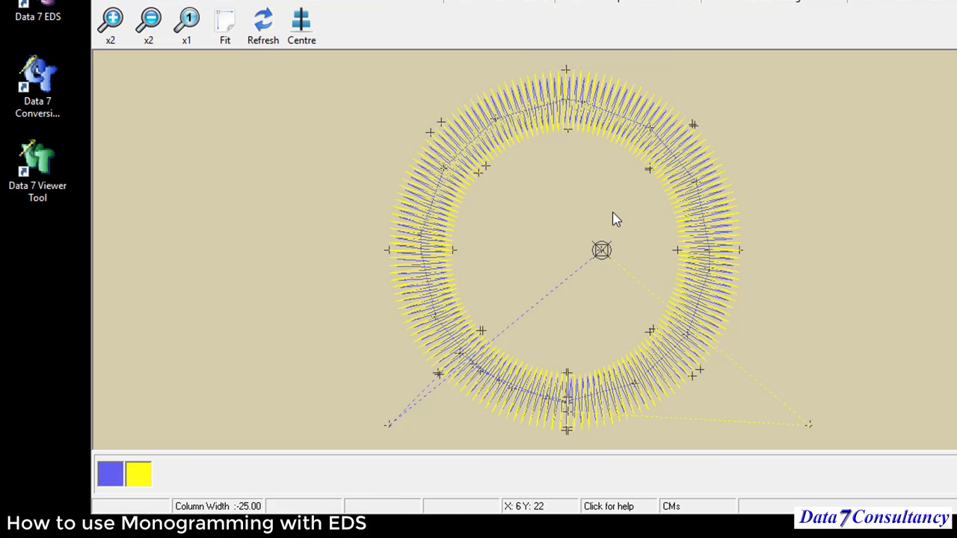
pyautogui.press('pagedown')
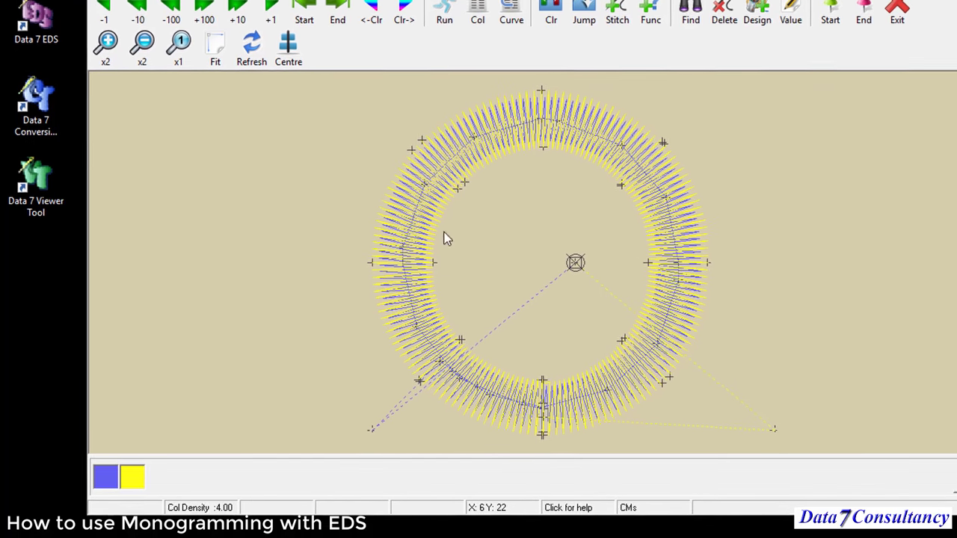
pyautogui.click(791, 19)
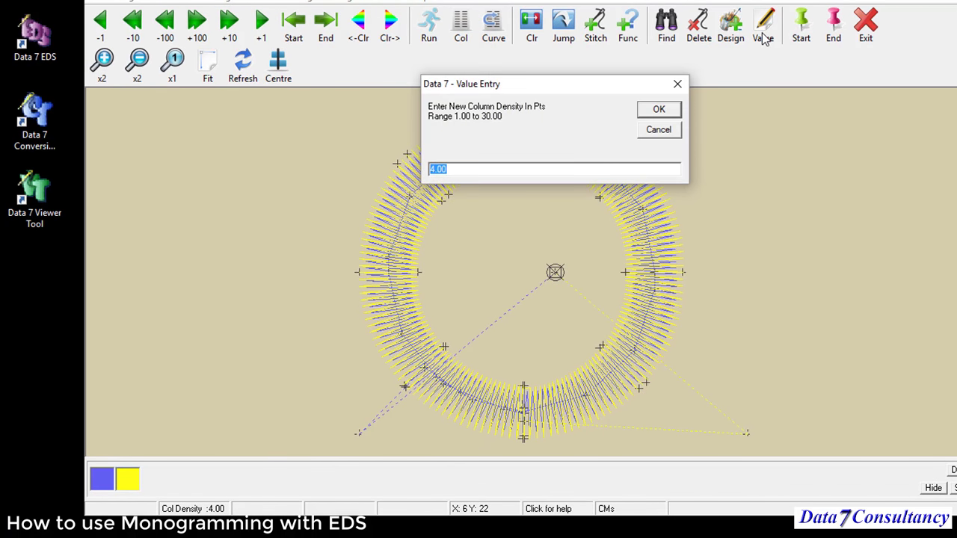
pyautogui.write('20')
pyautogui.click(659, 111)
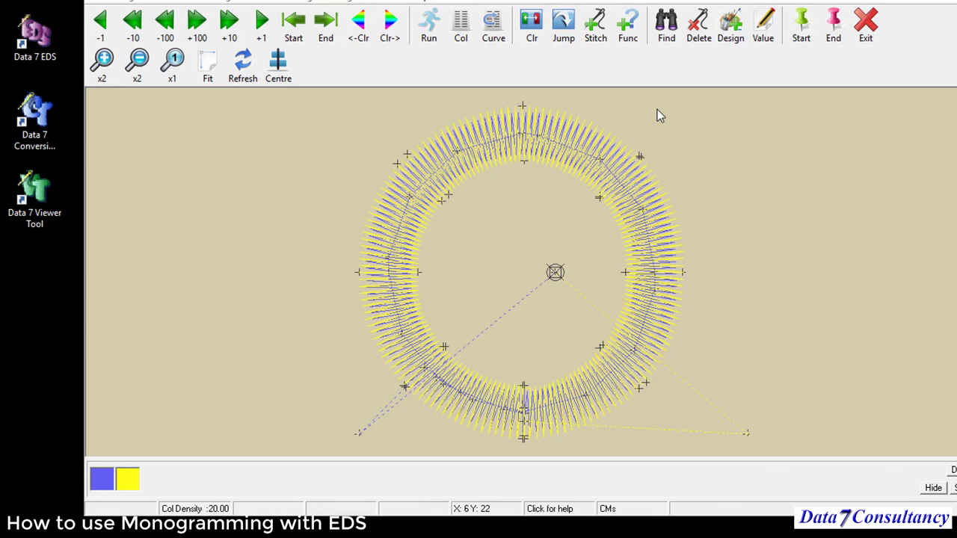
# - Leave Point Edit to redraw the underlay, and reopen Point Edit at the start of the design
pyautogui.press('Escape')
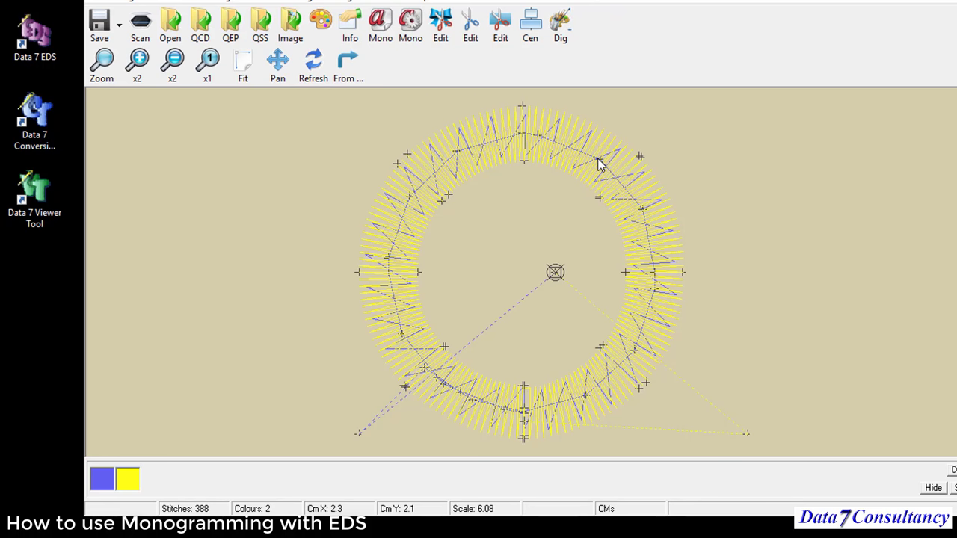
pyautogui.rightClick(496, 214)
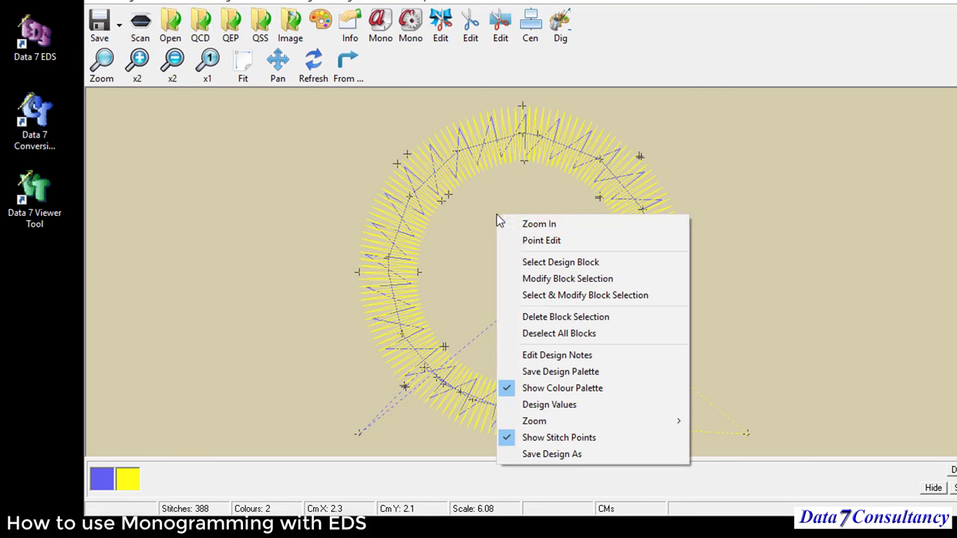
pyautogui.click(544, 238)
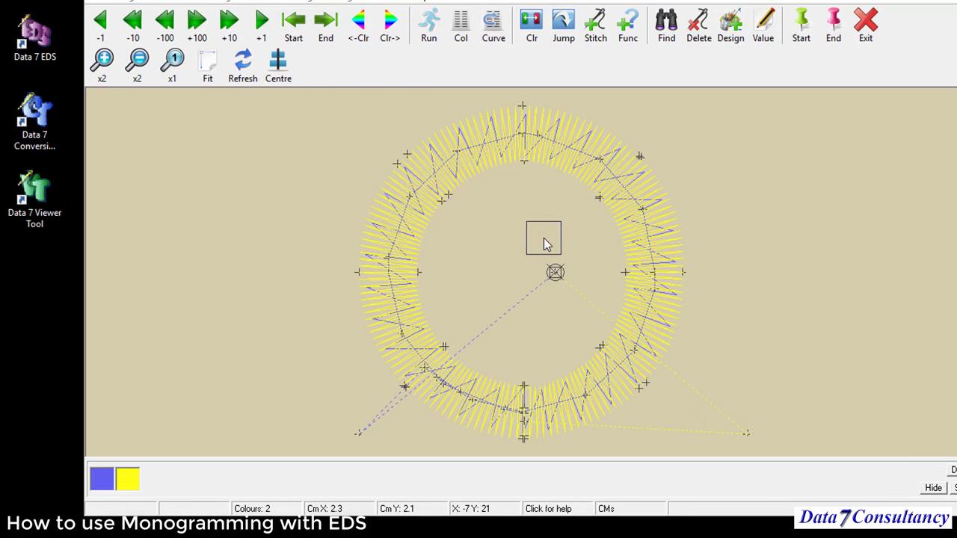
pyautogui.click(543, 238)
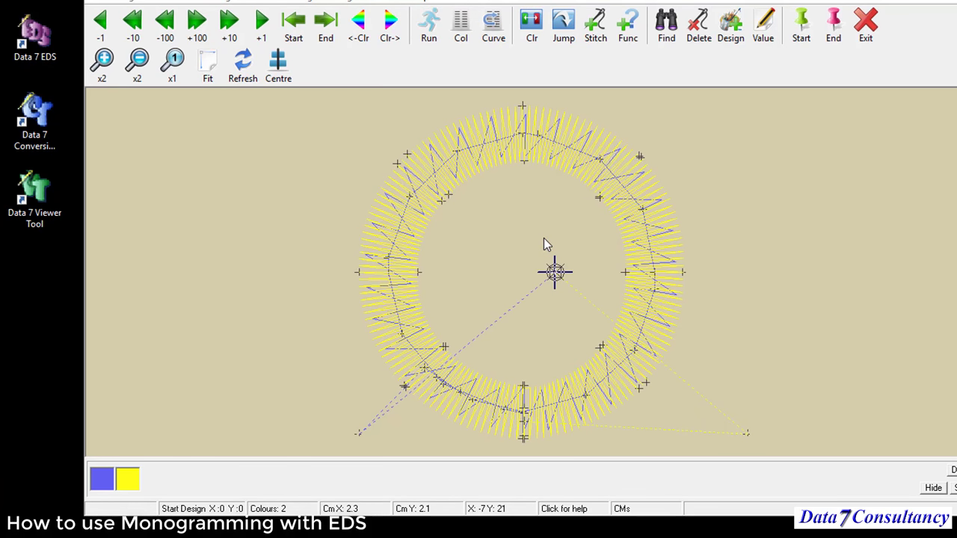
# - Step forward from the design start through the run stitches to the underlay's column width command
pyautogui.press('Right')
pyautogui.press('Right')
pyautogui.press('Right')
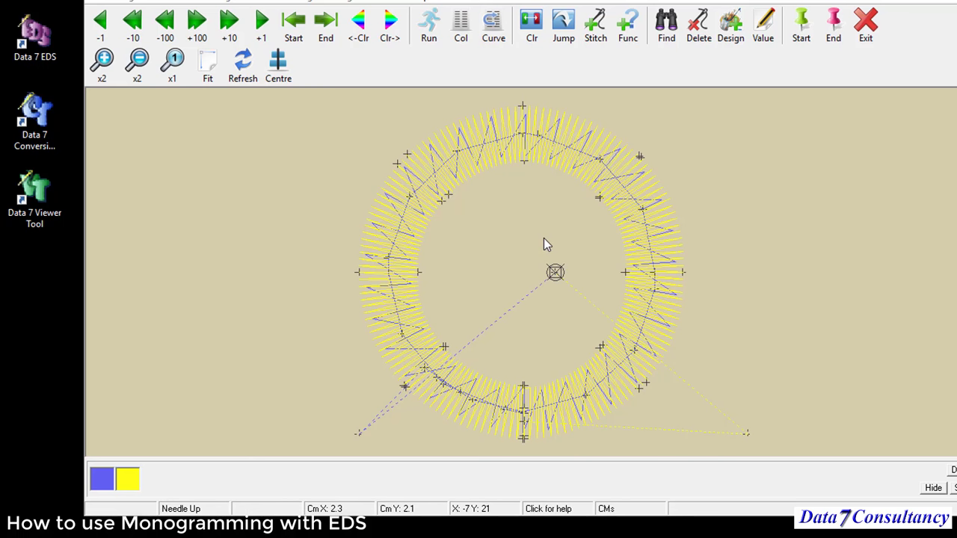
pyautogui.press('Right')
pyautogui.press('Right')
pyautogui.press('Right')
pyautogui.press('Right')
pyautogui.press('Right')
pyautogui.press('Right')
pyautogui.press('Right')
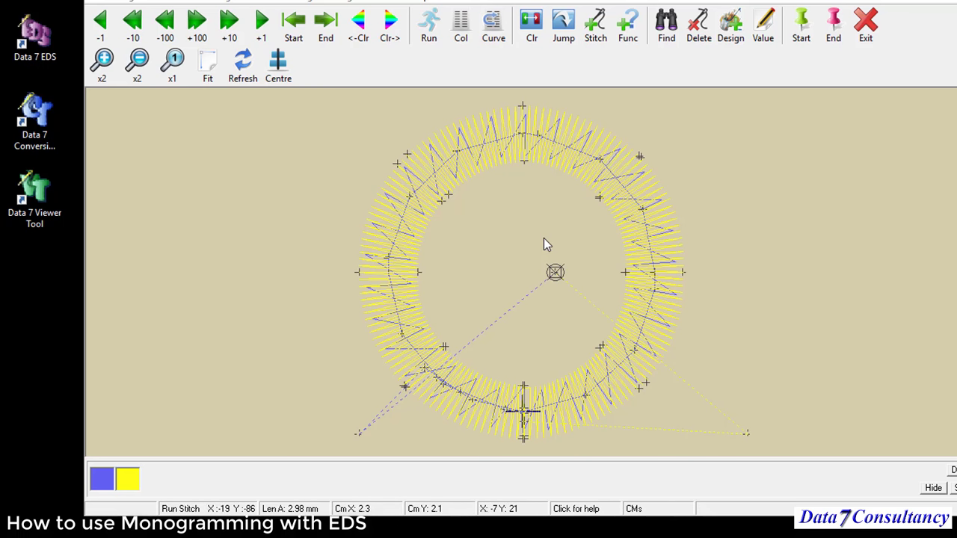
pyautogui.press('Right')
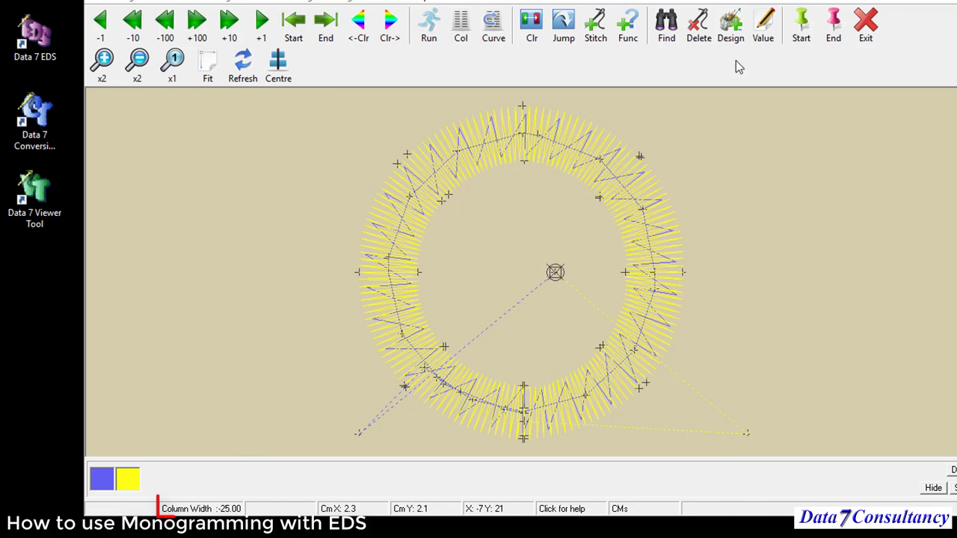
# - Set the underlay's column width to -50 percent and leave Point Edit
pyautogui.click(763, 31)
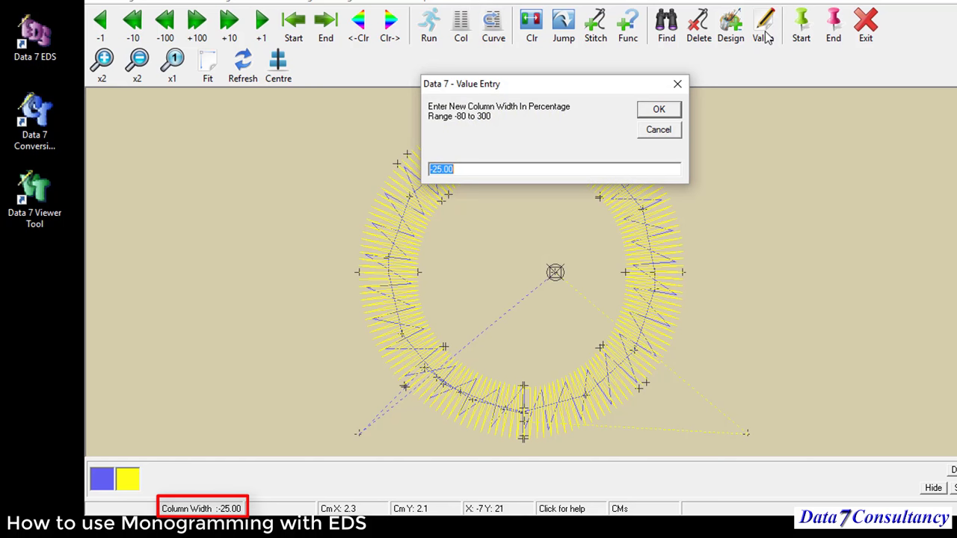
pyautogui.write('-')
pyautogui.write('10')
pyautogui.press('BackSpace')
pyautogui.press('BackSpace')
pyautogui.write('50')
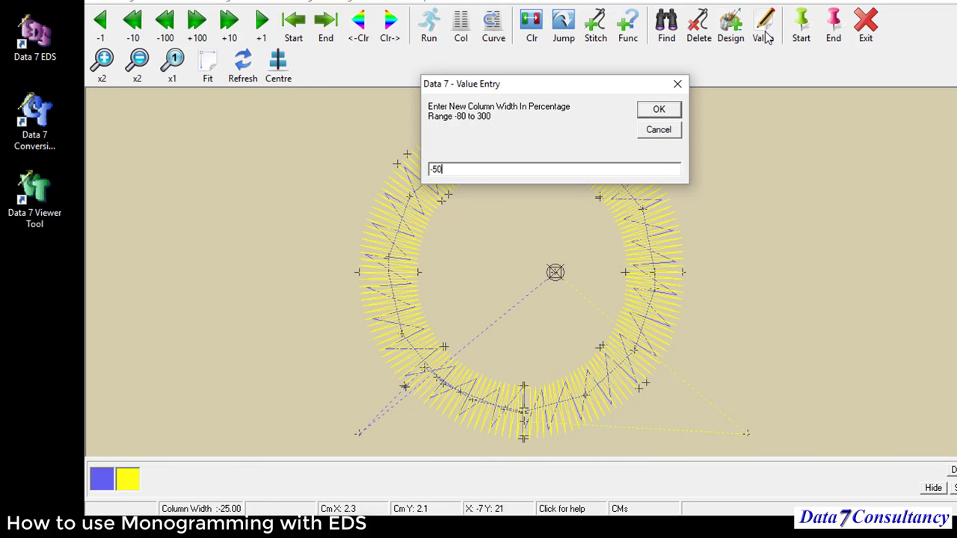
pyautogui.click(672, 113)
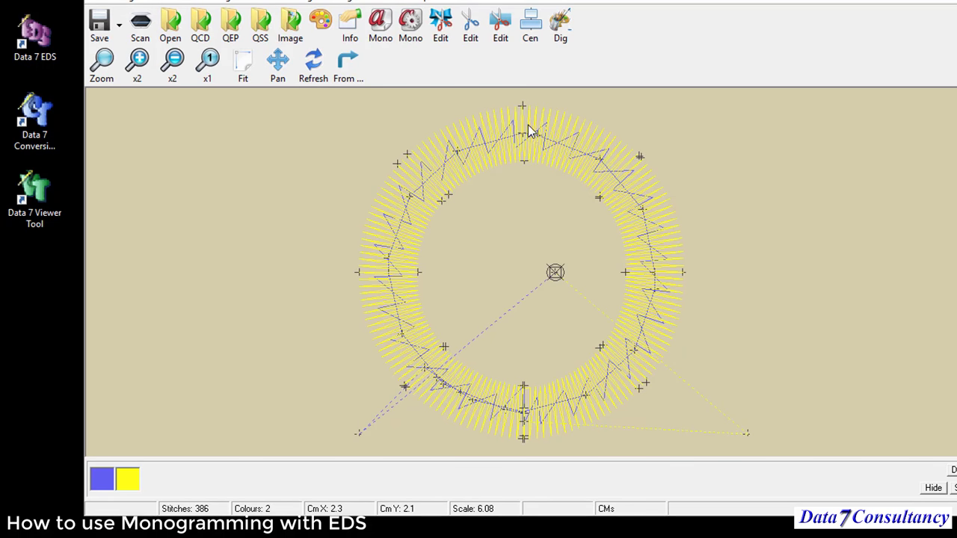
# - Reopen the design in Point Edit and step forward again to the underlay's column width command
pyautogui.rightClick(538, 176)
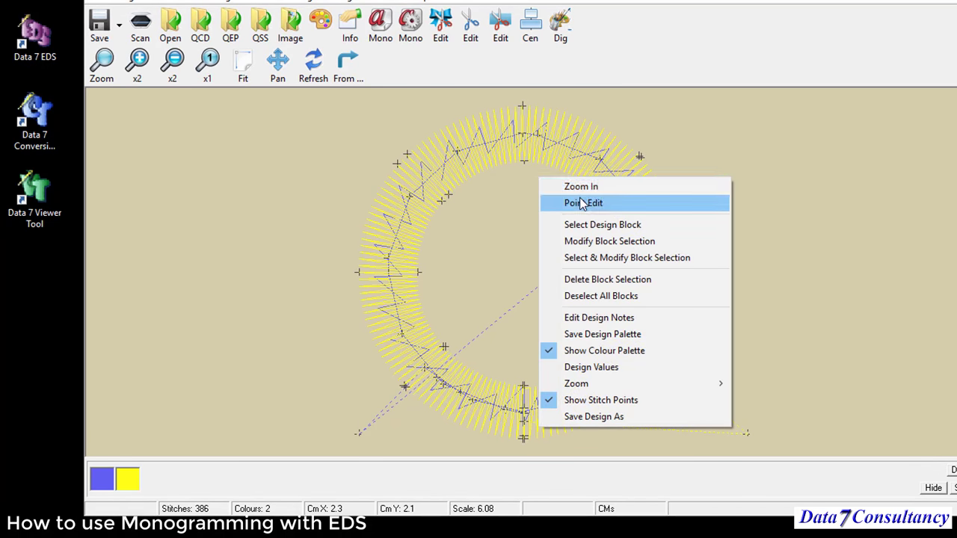
pyautogui.click(570, 204)
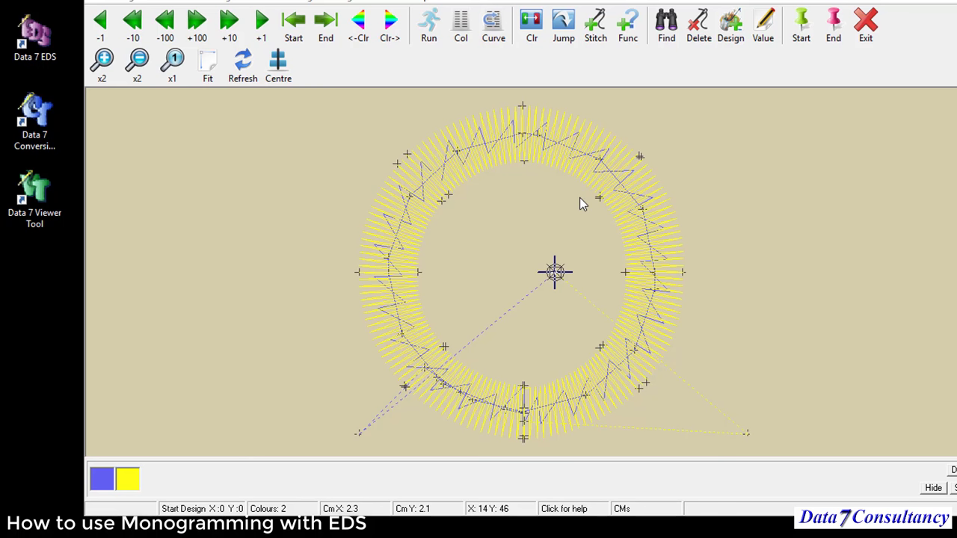
pyautogui.press('Right')
pyautogui.press('Right')
pyautogui.press('Right')
pyautogui.press('Right')
pyautogui.press('Right')
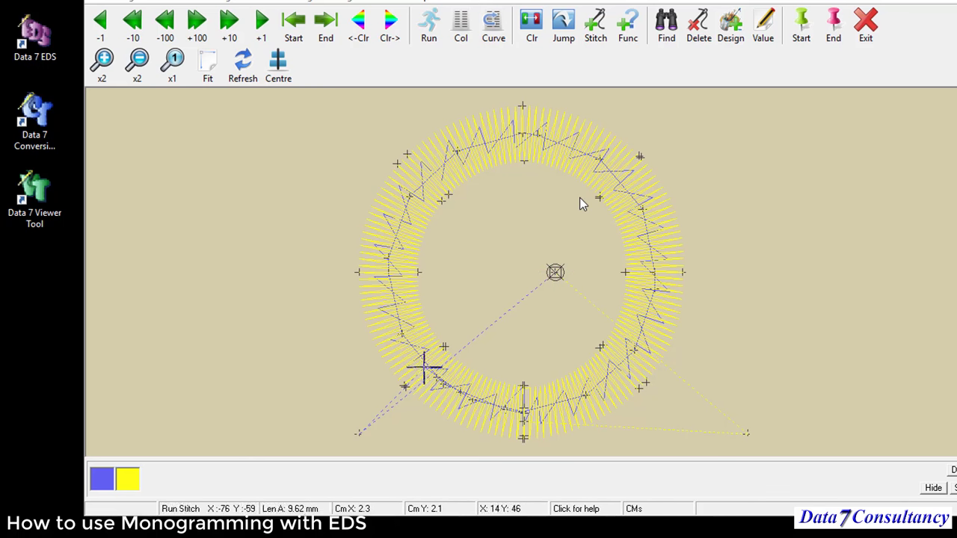
pyautogui.press('Right')
pyautogui.press('Right')
pyautogui.press('Right')
pyautogui.press('Right')
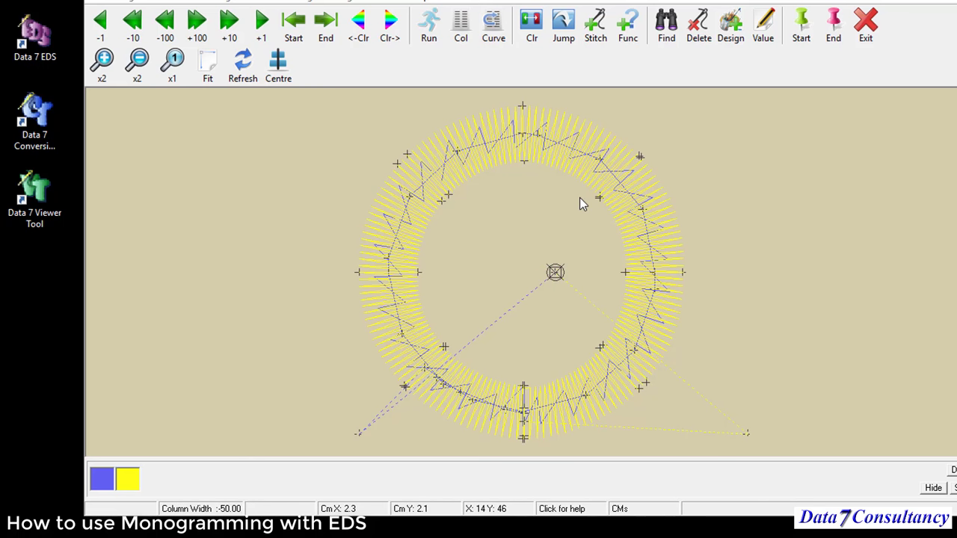
pyautogui.press('Right')
# - Set the underlay's column width to 25 percent and leave Point Edit
pyautogui.click(765, 30)
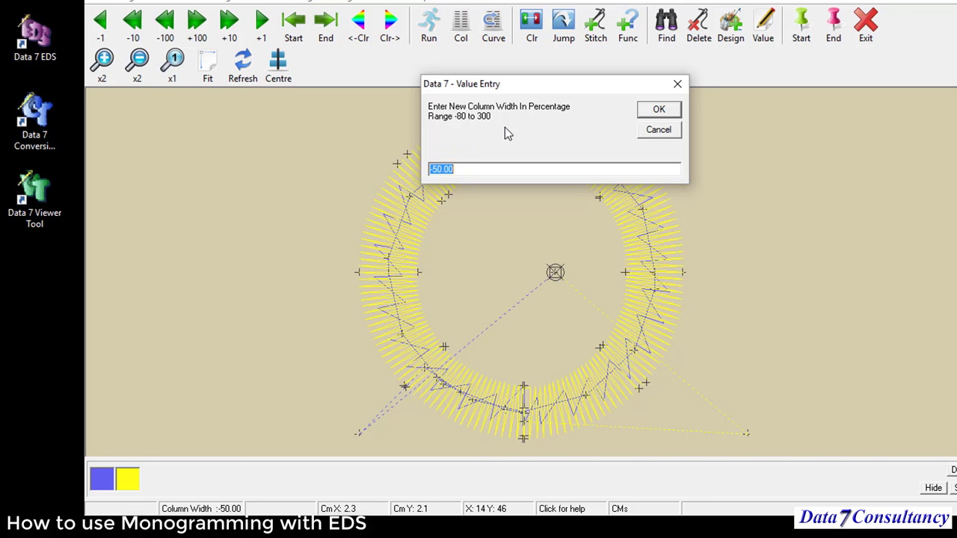
pyautogui.write('25')
pyautogui.click(658, 111)
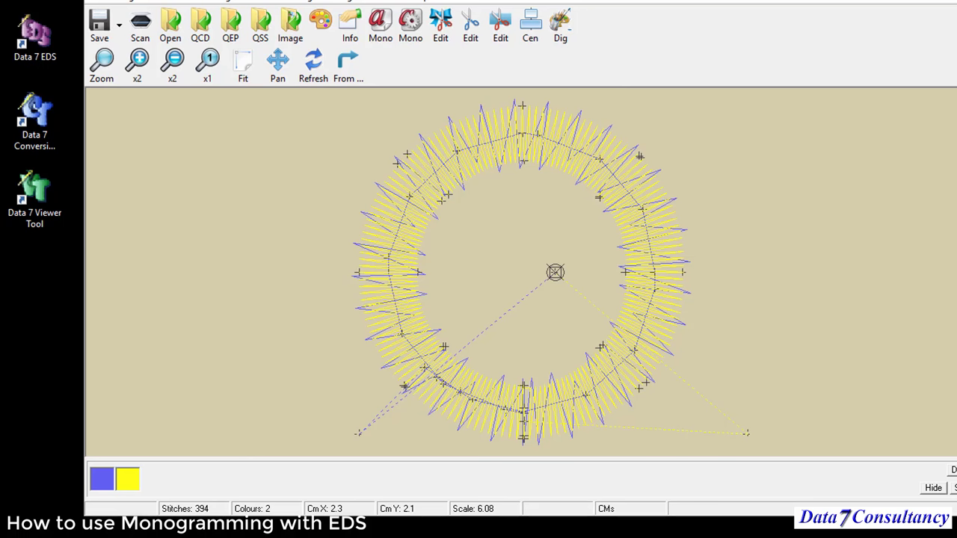
# - Reopen the monogramming settings without saving the design, review the stitch length, underlay width and underlay density, and recreate the single-letter monogram
pyautogui.click(388, 27)
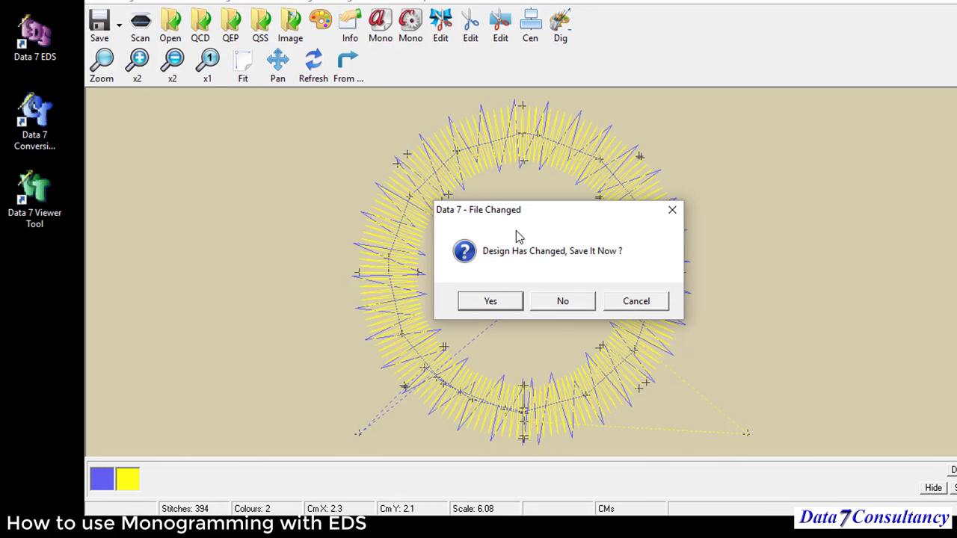
pyautogui.click(565, 301)
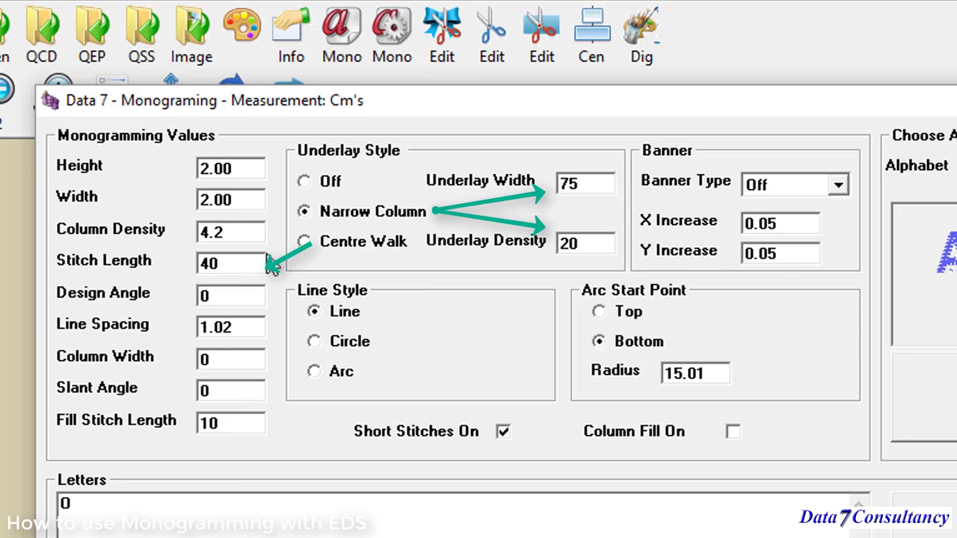
pyautogui.moveTo(203, 263); pyautogui.dragTo(257, 264)
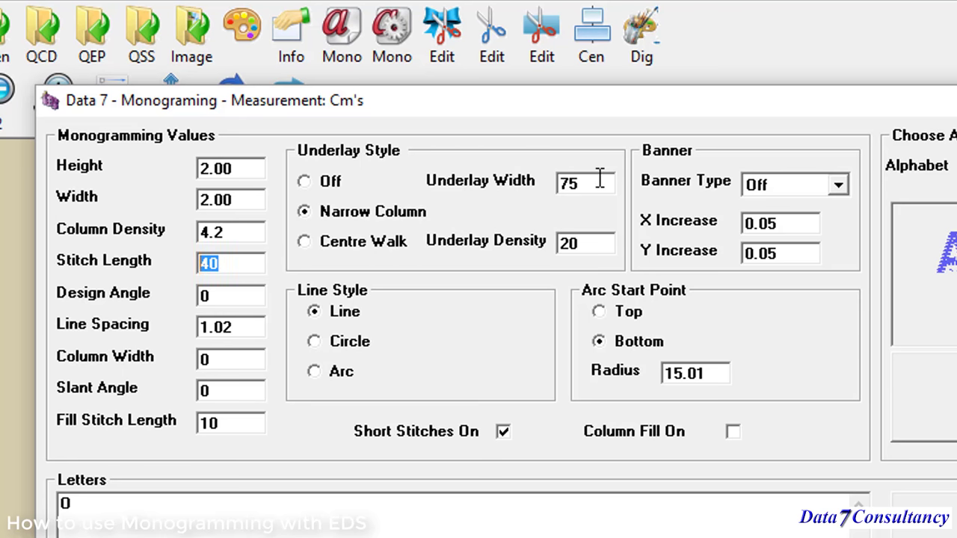
pyautogui.moveTo(605, 182); pyautogui.dragTo(540, 182)
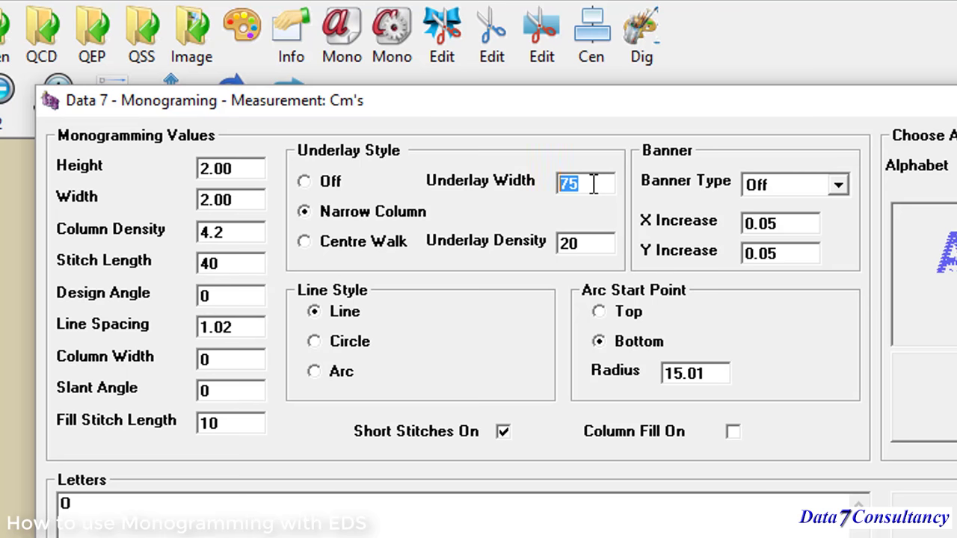
pyautogui.moveTo(575, 242); pyautogui.dragTo(553, 249)
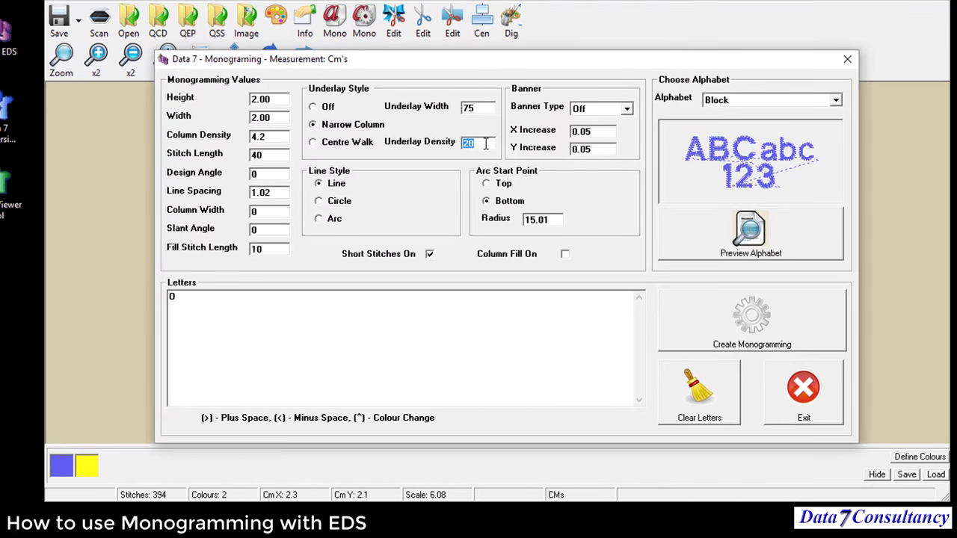
pyautogui.click(720, 310)
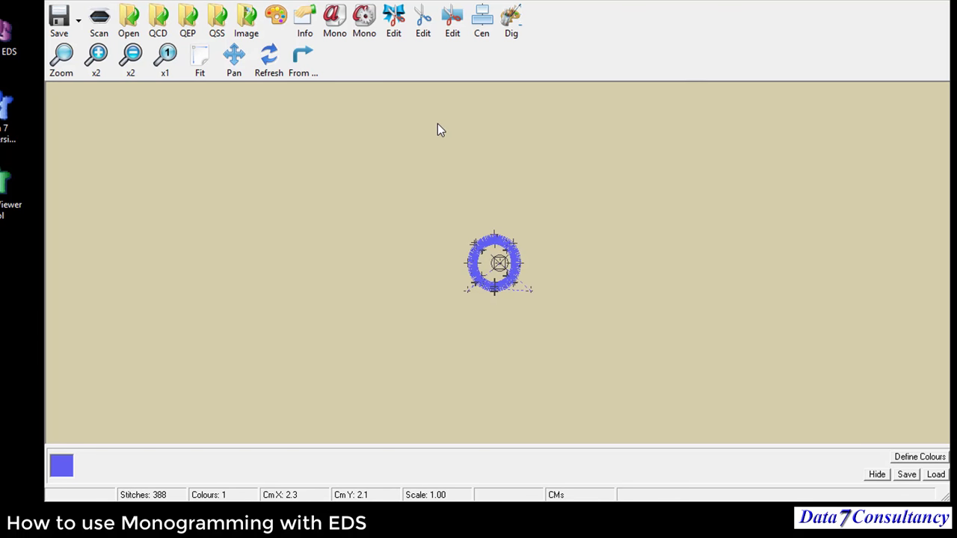
# - In the monogramming settings, set the banner type to Bottom and replace the lettering with a row of eighteen 1s
pyautogui.click(341, 25)
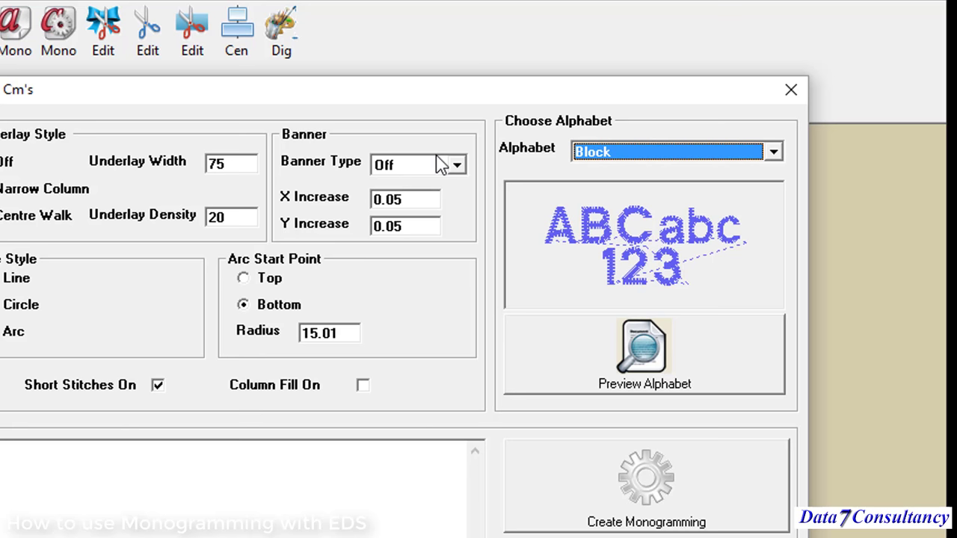
pyautogui.click(456, 165)
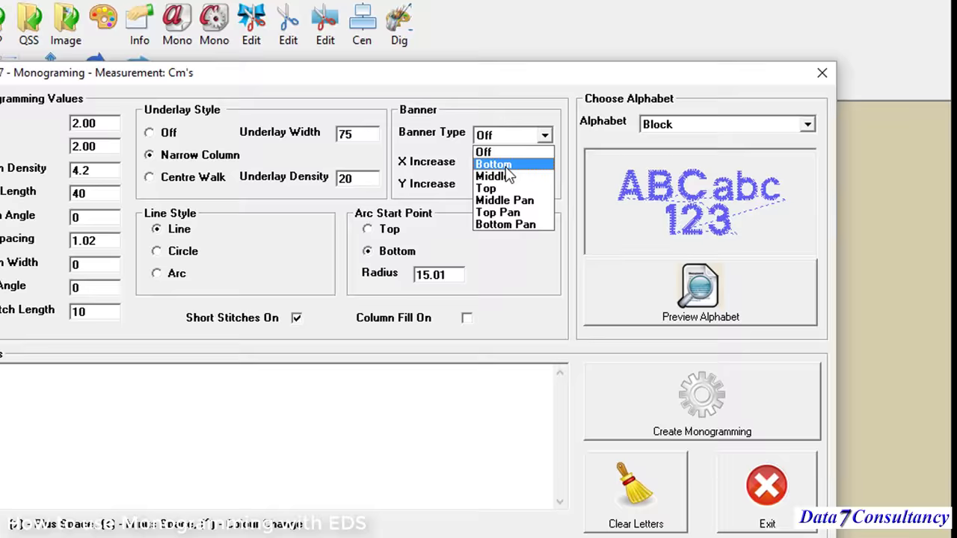
pyautogui.click(410, 200)
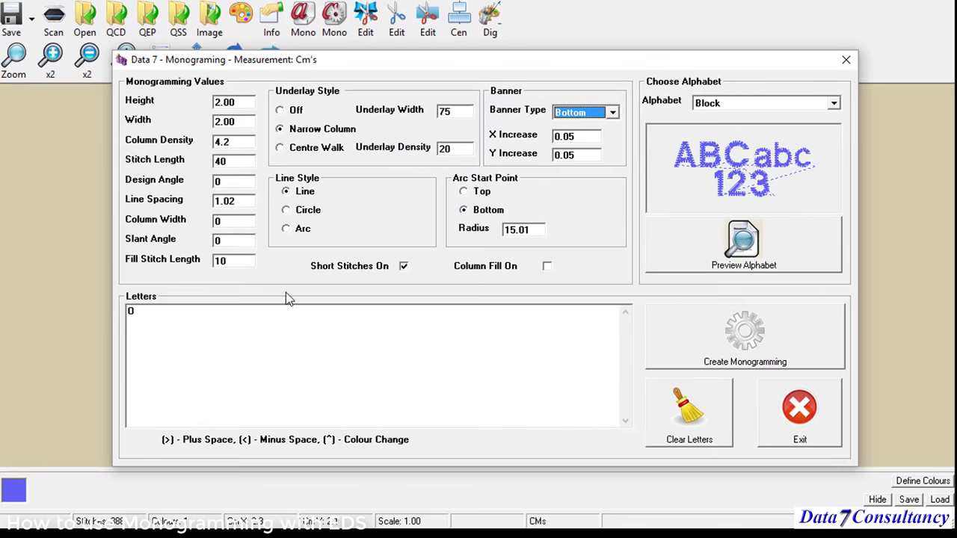
pyautogui.click(203, 314)
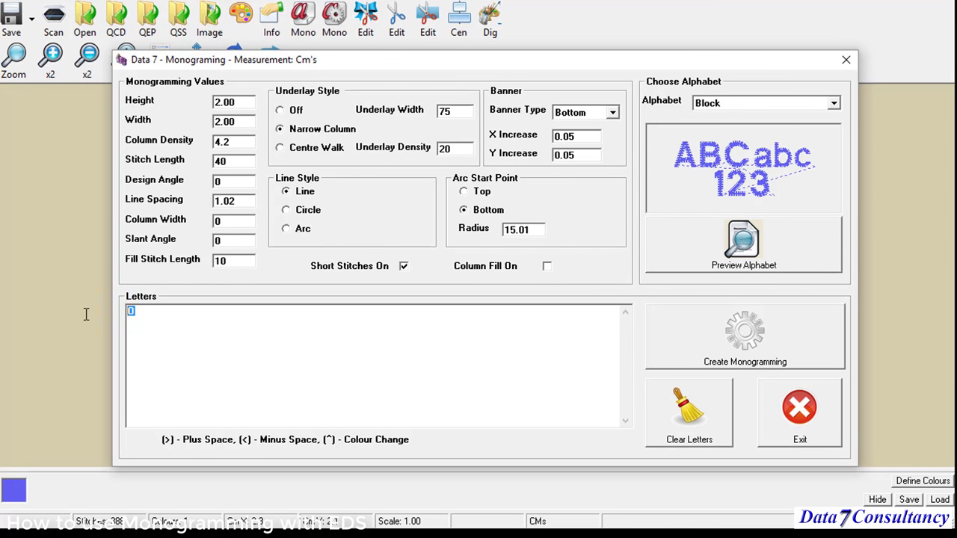
pyautogui.write('111111111111111111')
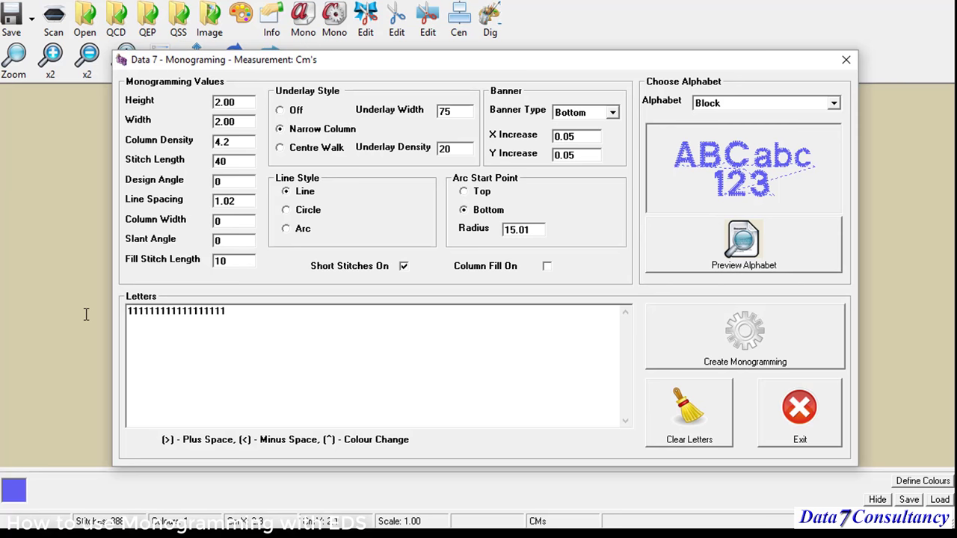
# - Turn the banner off and create the monogram of 1s
pyautogui.click(558, 119)
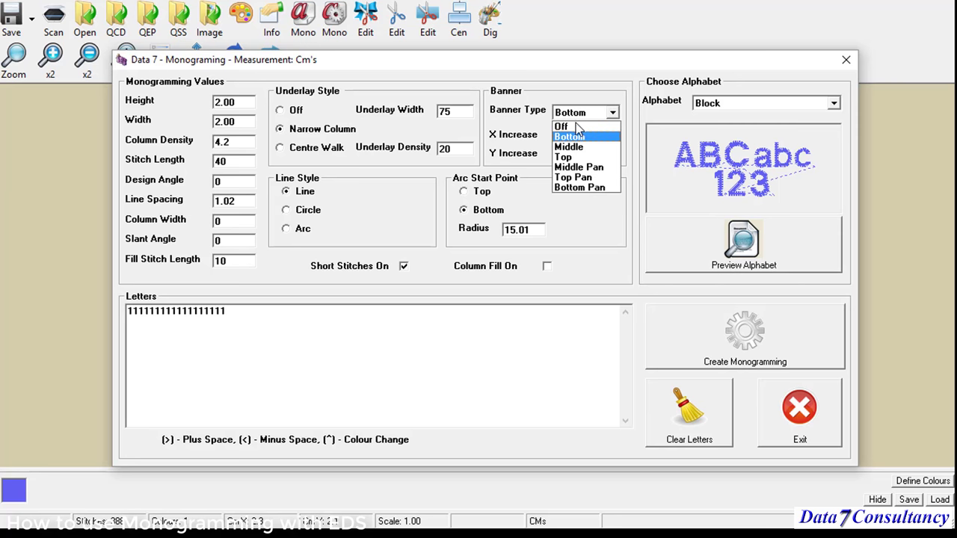
pyautogui.click(577, 127)
pyautogui.click(742, 339)
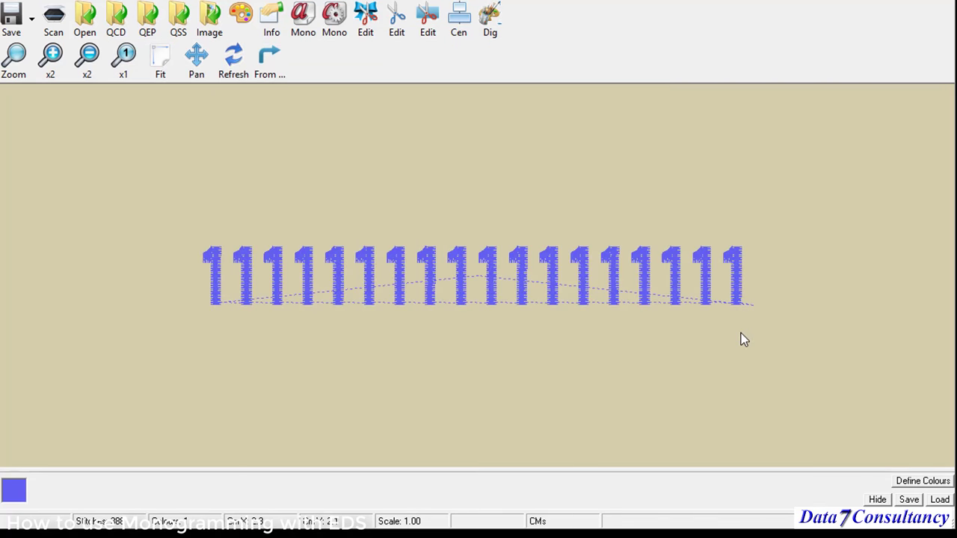
# - Reopen the monogramming settings, set the banner type to Bottom and recreate the row of 1s
pyautogui.click(312, 23)
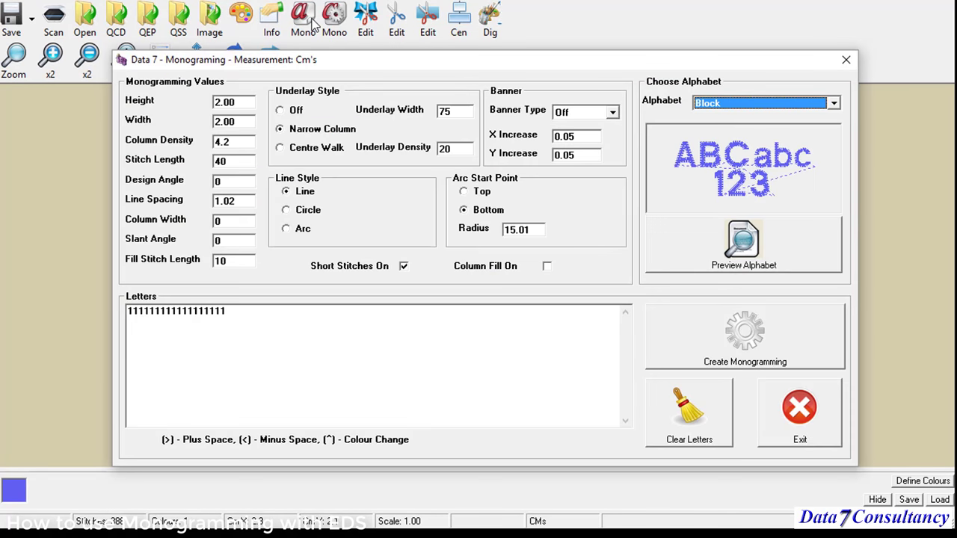
pyautogui.click(616, 115)
pyautogui.click(575, 137)
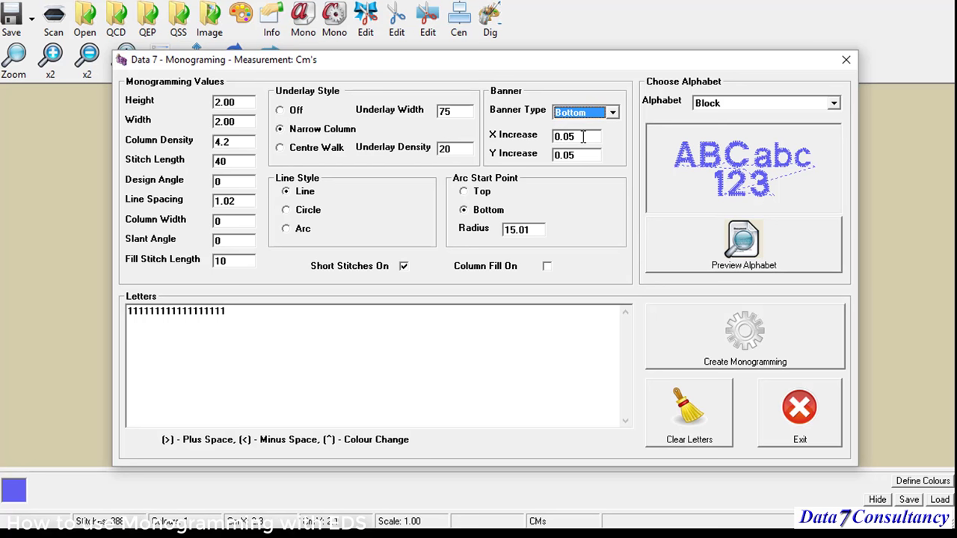
pyautogui.click(734, 335)
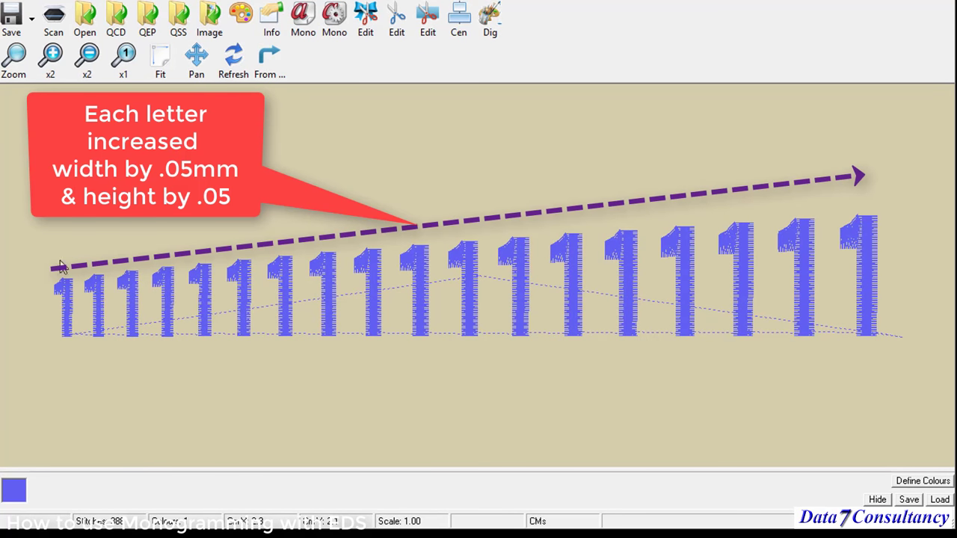
# - Change the banner type to Middle in the monogramming settings and recreate the row of 1s
pyautogui.click(303, 19)
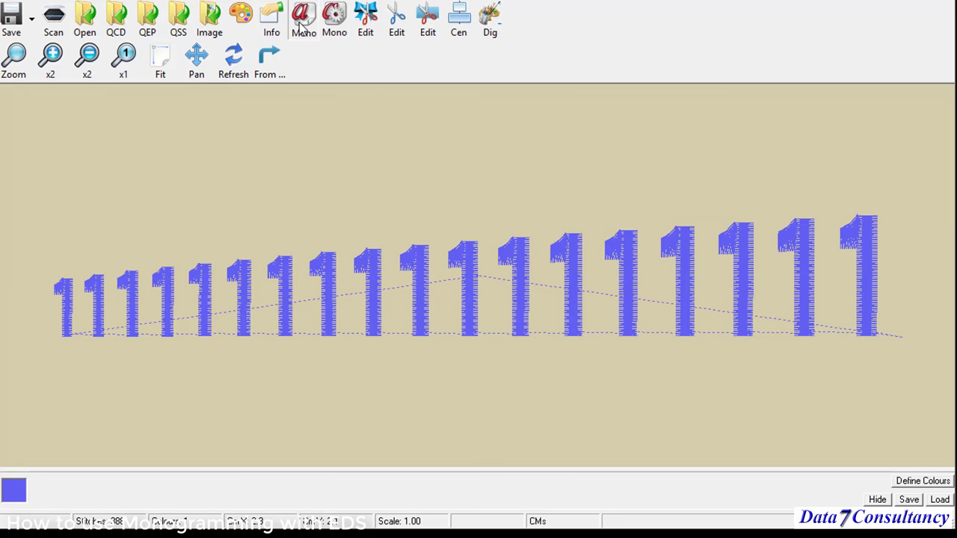
pyautogui.click(612, 112)
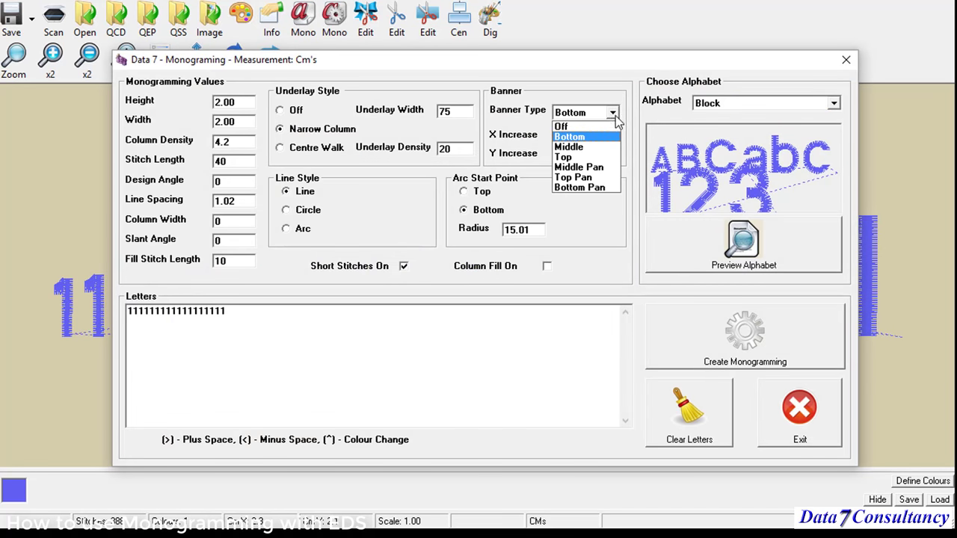
pyautogui.click(595, 147)
pyautogui.click(744, 340)
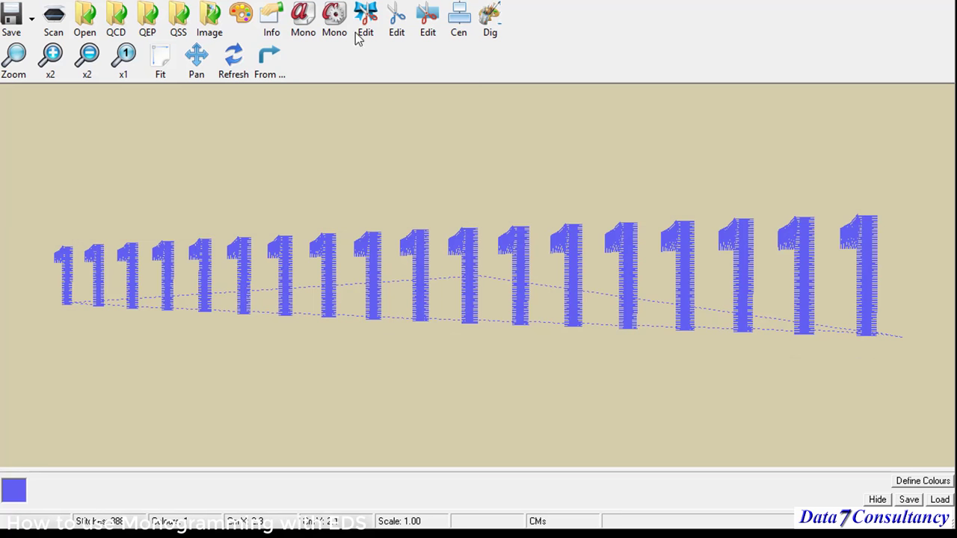
# - Reopen the monogramming settings, set the banner type to Top and recreate the row of 1s
pyautogui.click(304, 27)
pyautogui.click(610, 115)
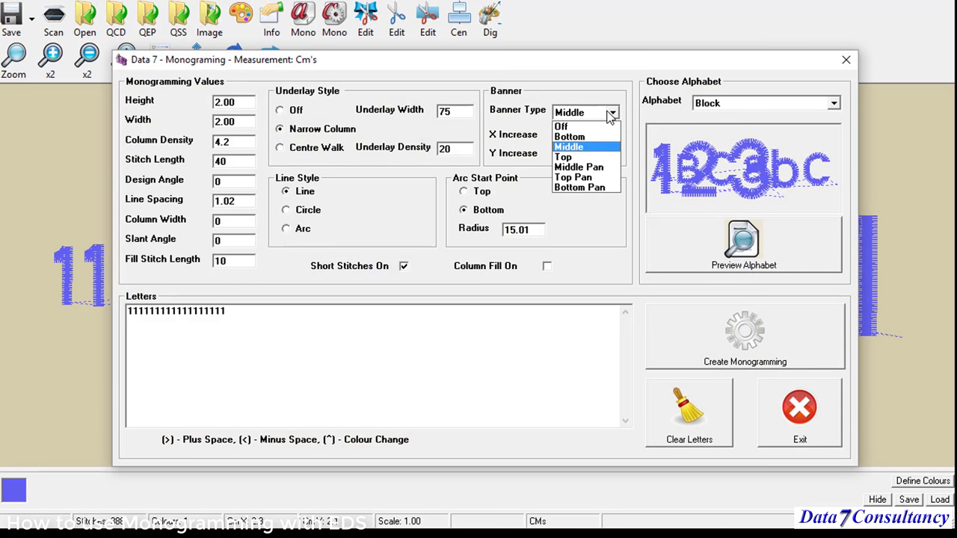
pyautogui.click(590, 158)
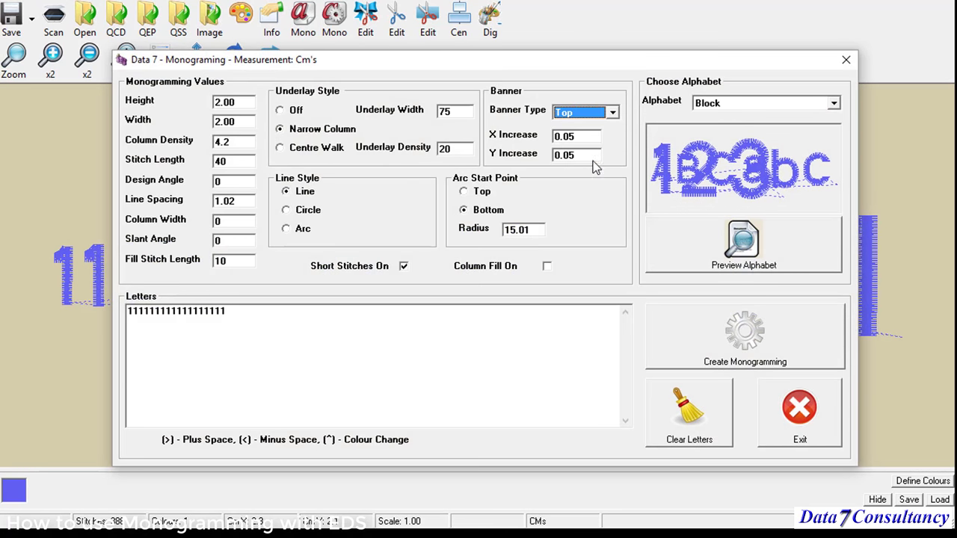
pyautogui.click(689, 338)
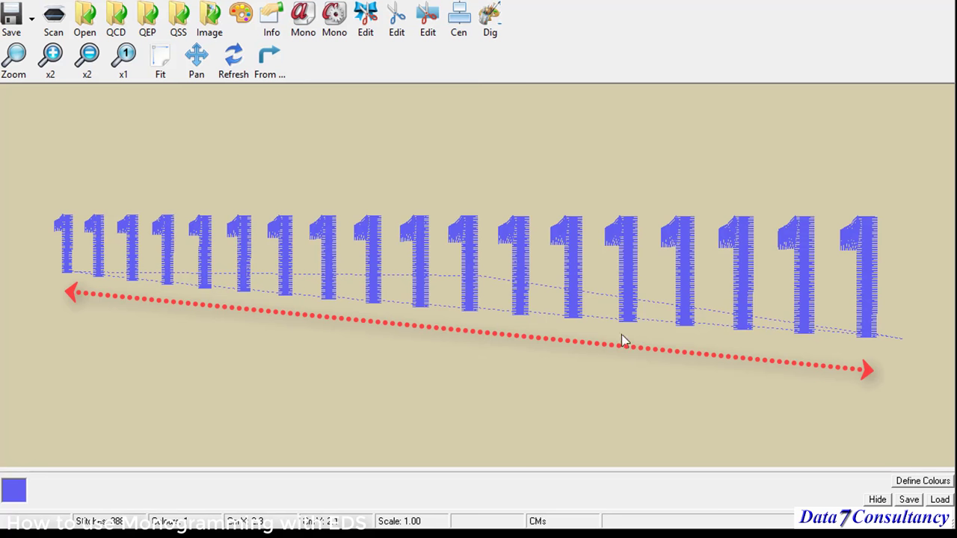
# - Change the banner type to Middle Pan in the monogramming settings and recreate the row of 1s
pyautogui.click(303, 22)
pyautogui.click(608, 112)
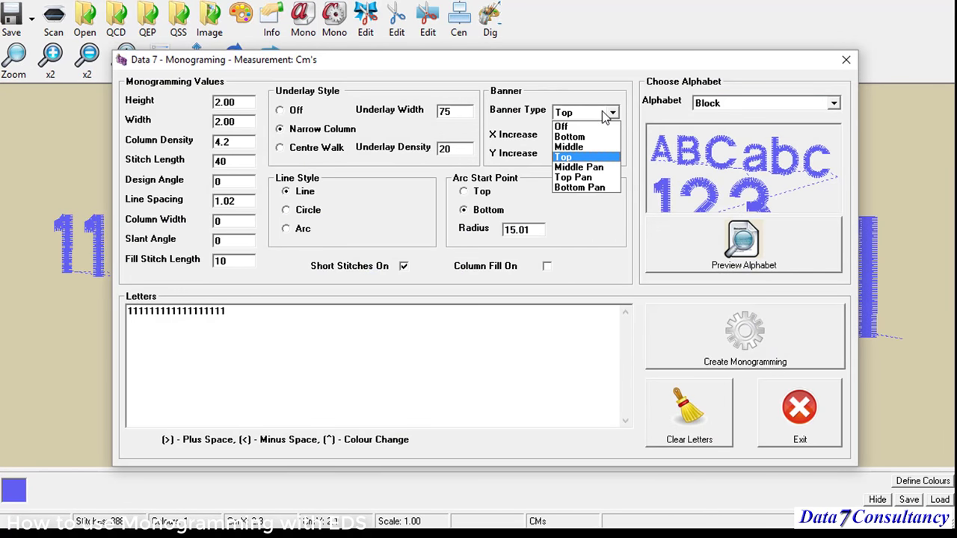
pyautogui.click(604, 167)
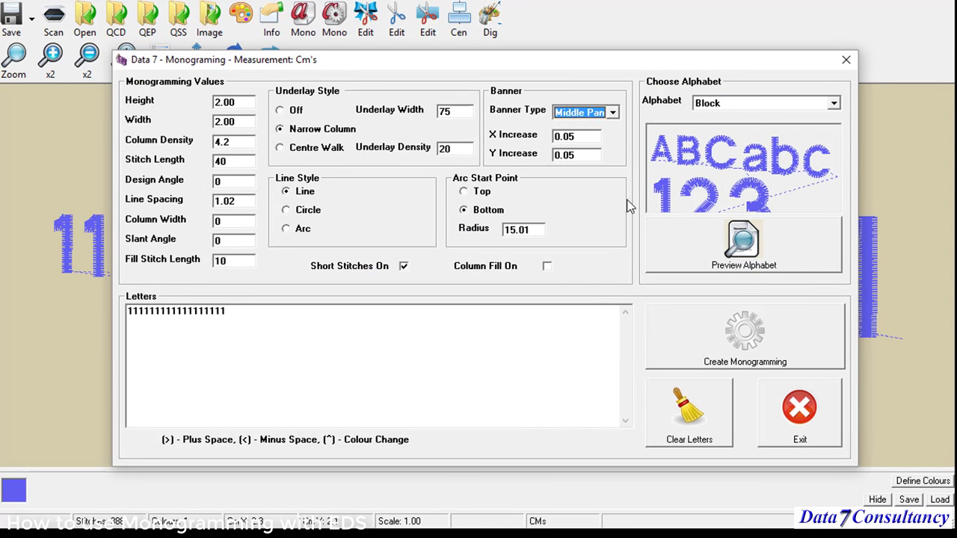
pyautogui.click(686, 321)
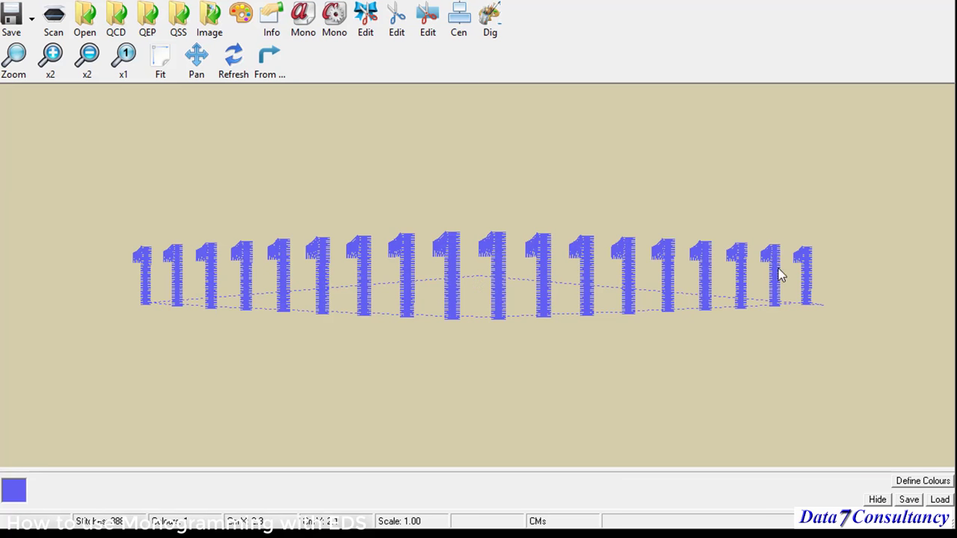
# - Change the banner type to Top Pan in the monogramming settings and recreate the row of 1s
pyautogui.click(308, 22)
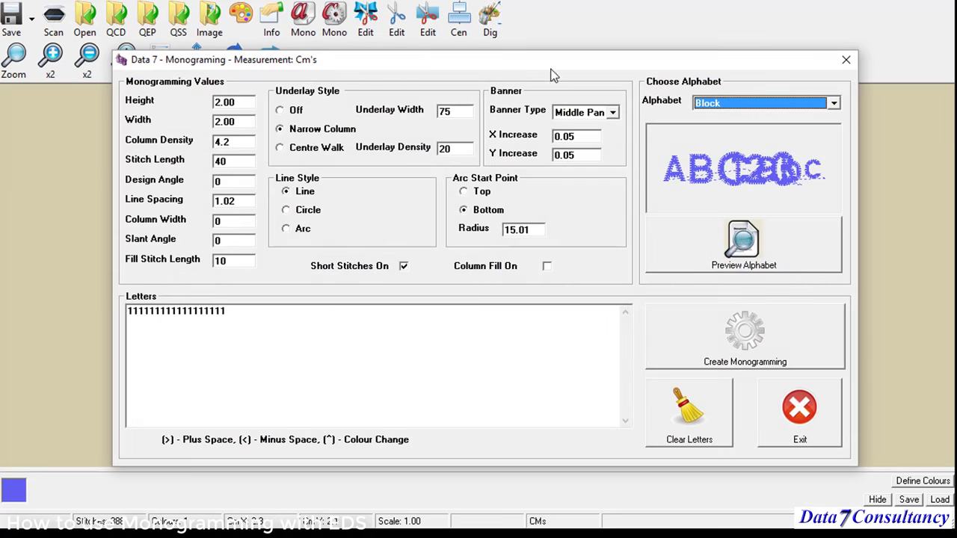
pyautogui.click(610, 113)
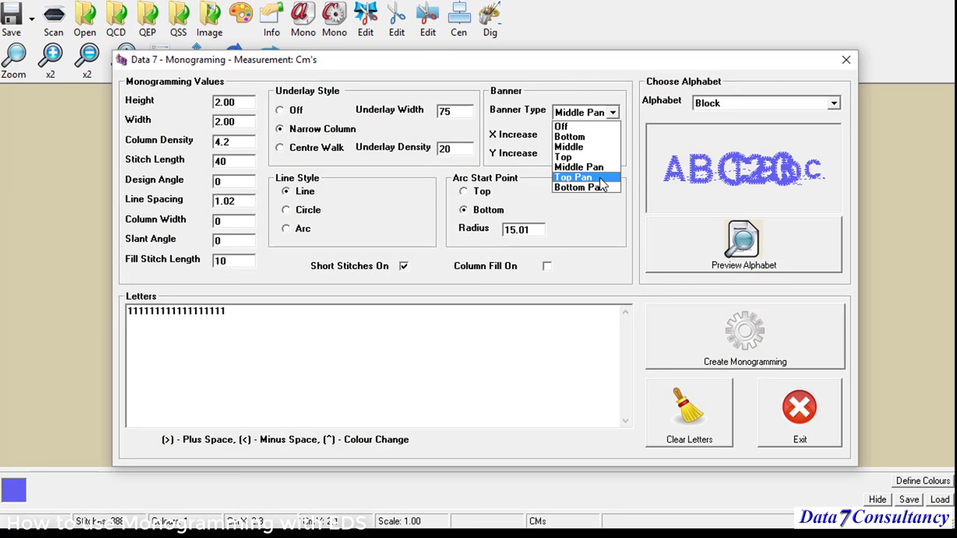
pyautogui.click(590, 178)
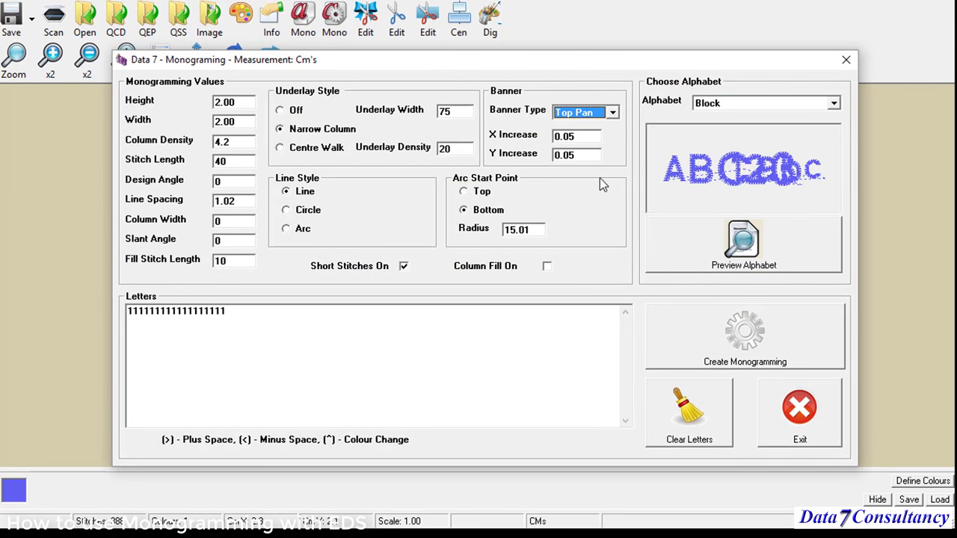
pyautogui.click(684, 337)
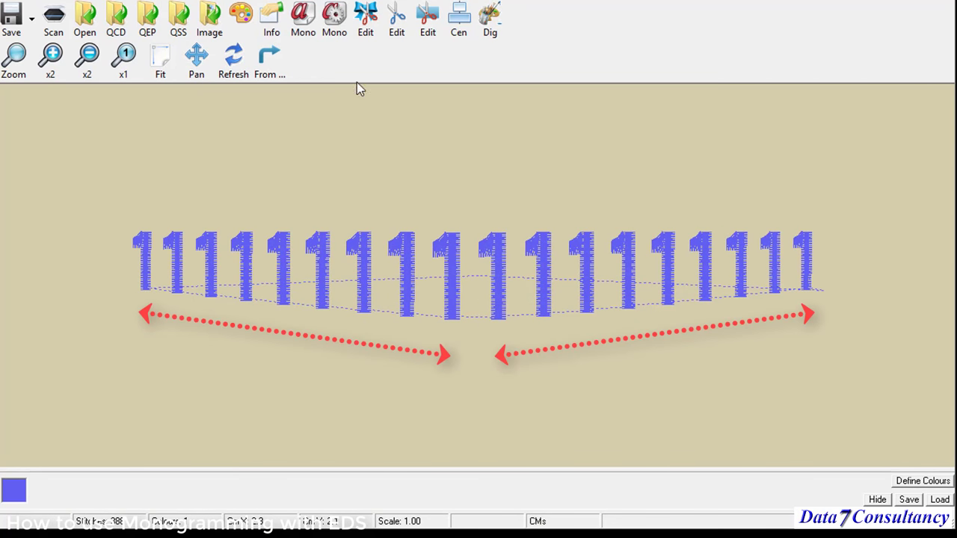
# - Change the banner type to Bottom Pan in the monogramming settings and recreate the row of 1s
pyautogui.click(335, 37)
pyautogui.click(581, 114)
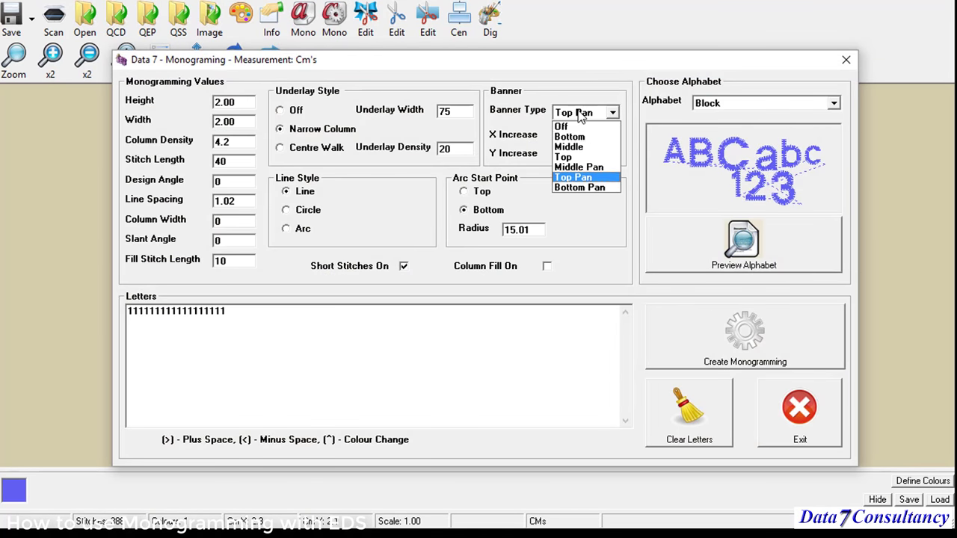
pyautogui.click(578, 188)
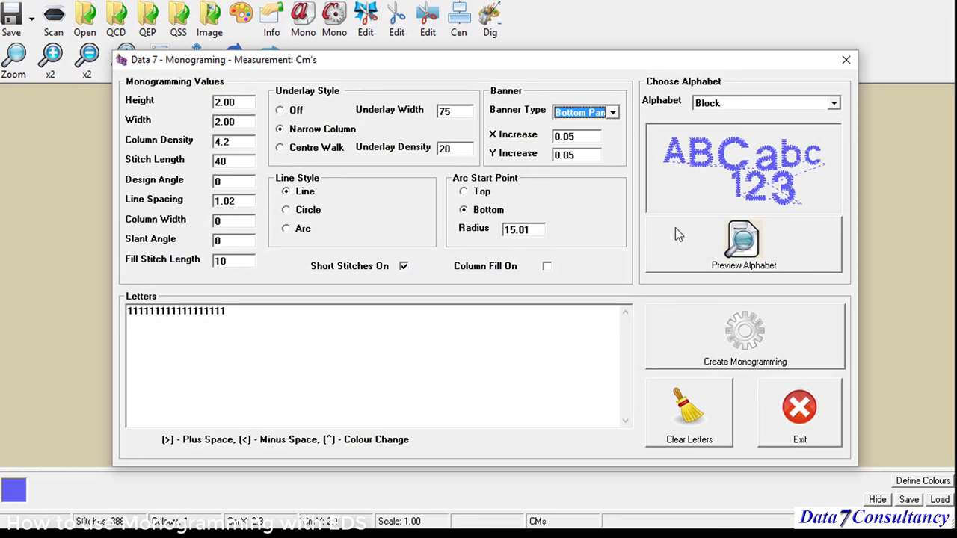
pyautogui.click(707, 329)
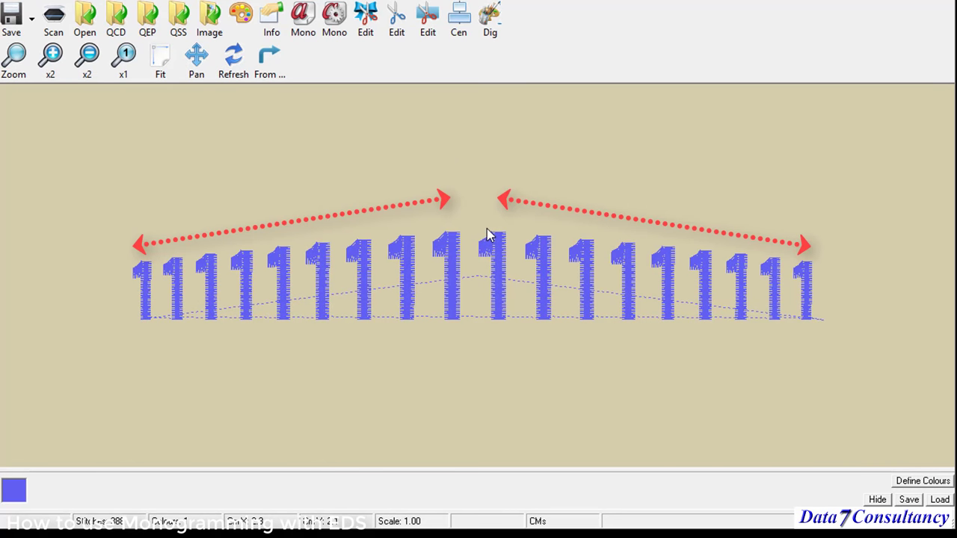
# - Set both the banner X Increase and Y Increase to 0.1 and recreate the row of 1s
pyautogui.click(319, 24)
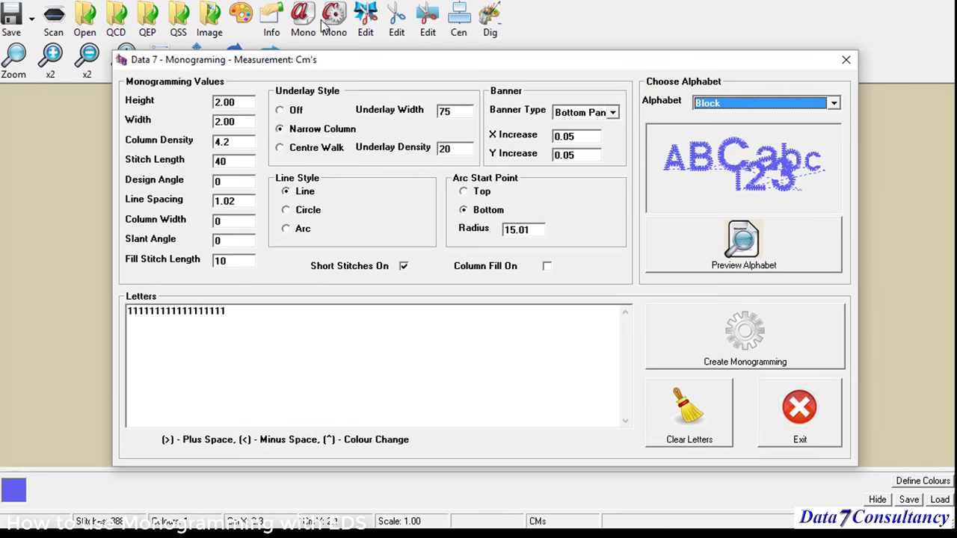
pyautogui.click(578, 136)
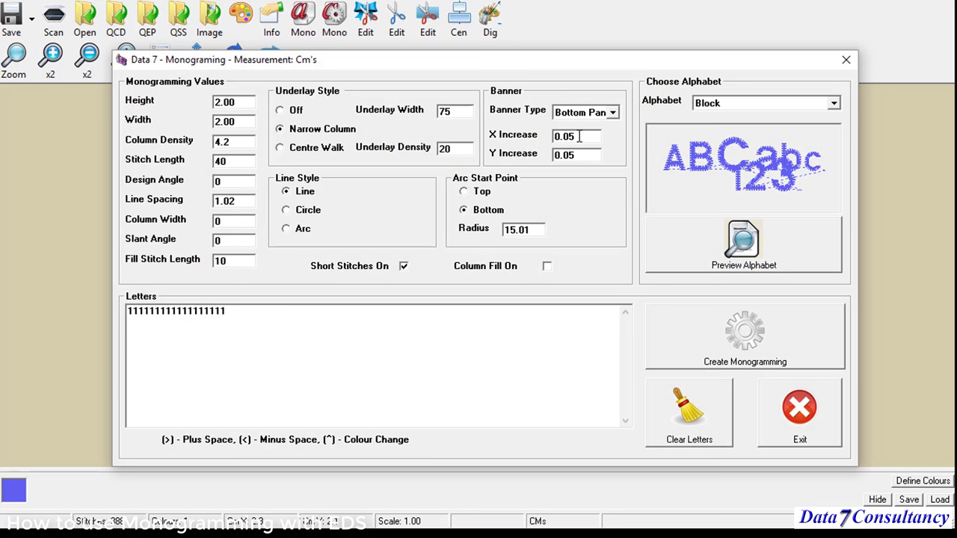
pyautogui.press('BackSpace')
pyautogui.press('BackSpace')
pyautogui.write('1')
pyautogui.click(577, 156)
pyautogui.press('BackSpace')
pyautogui.press('BackSpace')
pyautogui.write('1')
pyautogui.click(711, 338)
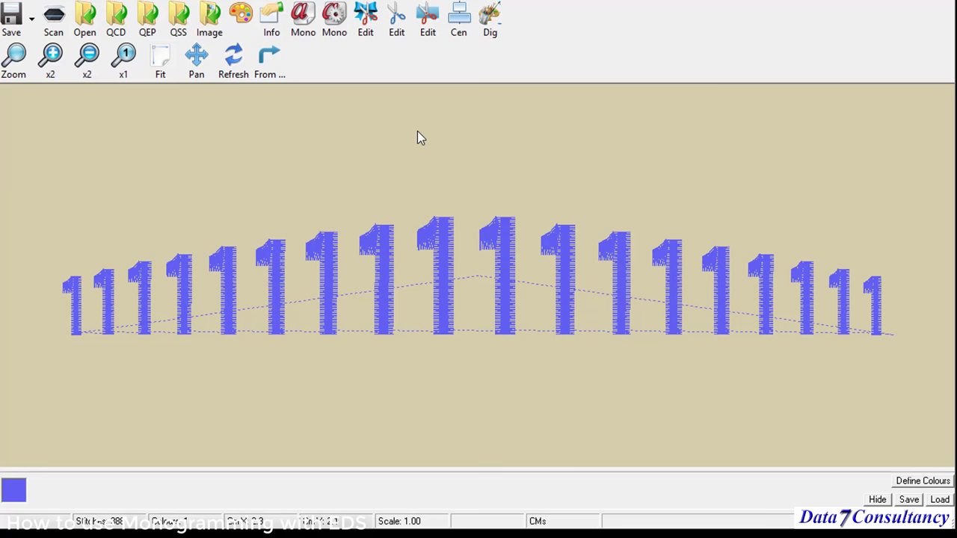
# - Set the banner X Increase to 0.05 and recreate the row of 1s
pyautogui.click(303, 19)
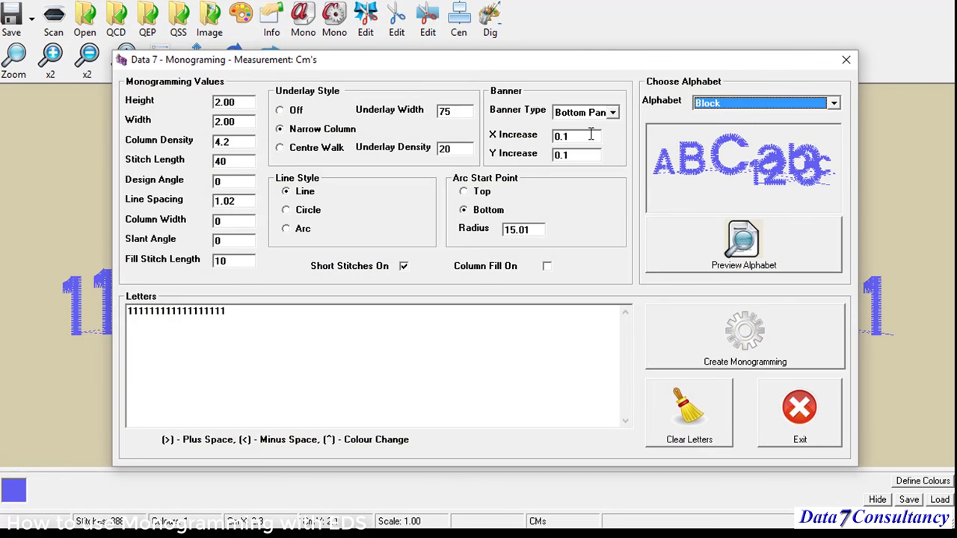
pyautogui.click(585, 136)
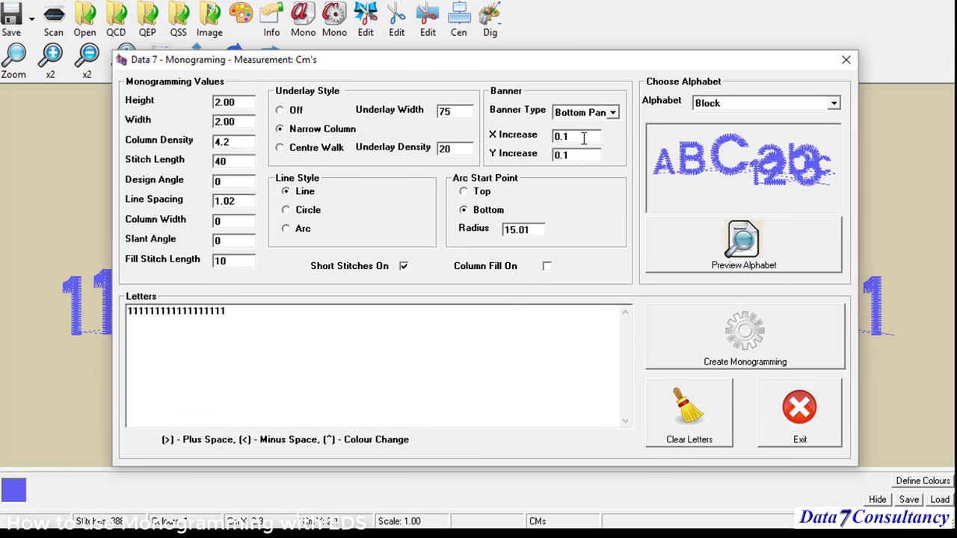
pyautogui.press('BackSpace')
pyautogui.write('05')
pyautogui.click(688, 338)
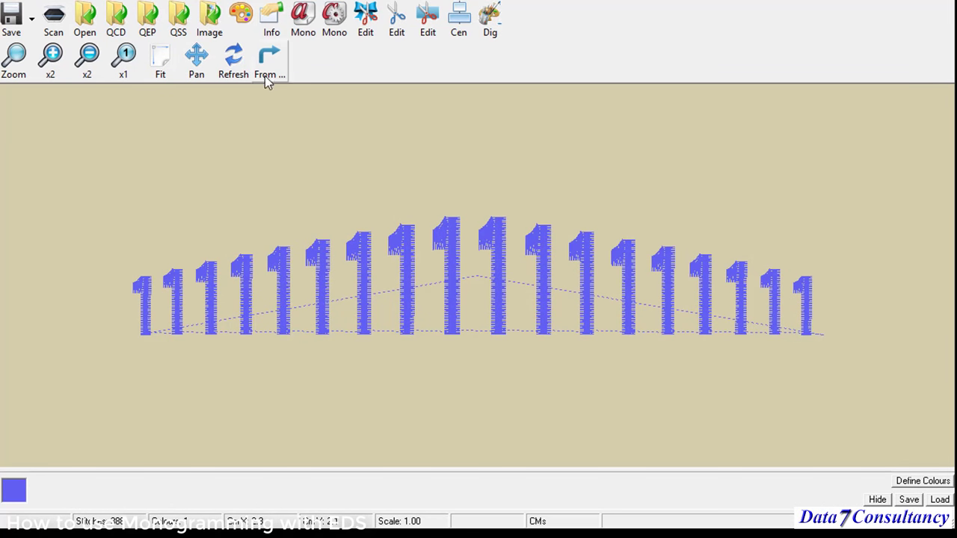
# - Turn the banner off, replace the row of 1s with the letters OO and create the monogram
pyautogui.click(304, 27)
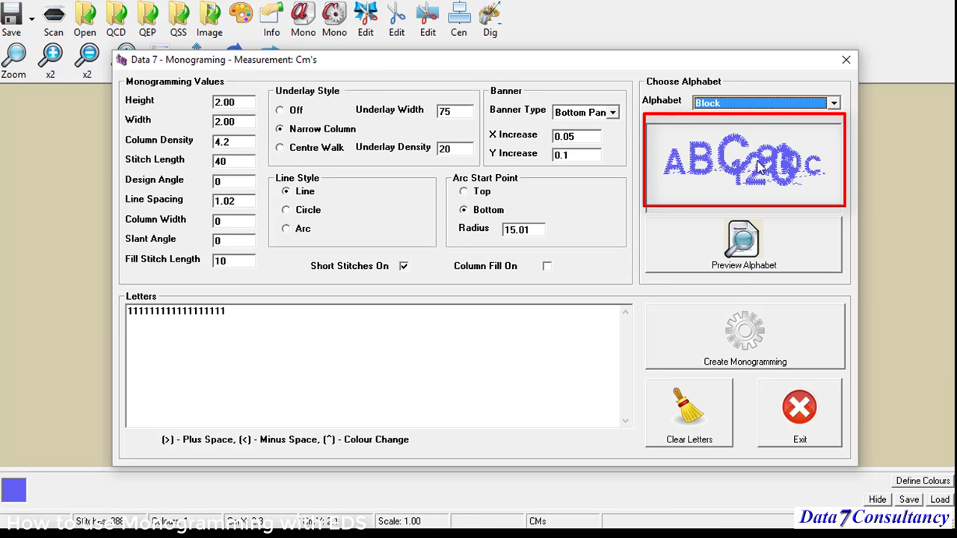
pyautogui.click(612, 114)
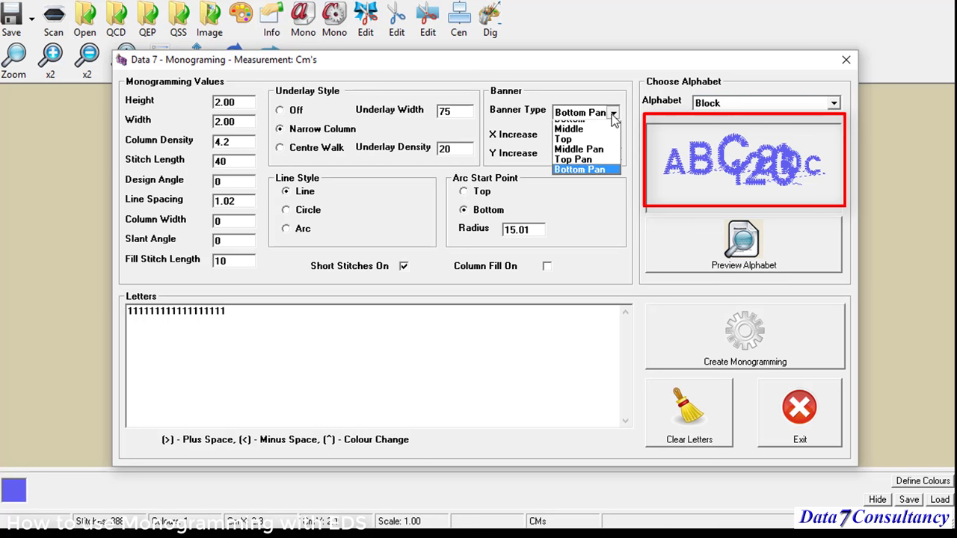
pyautogui.click(587, 127)
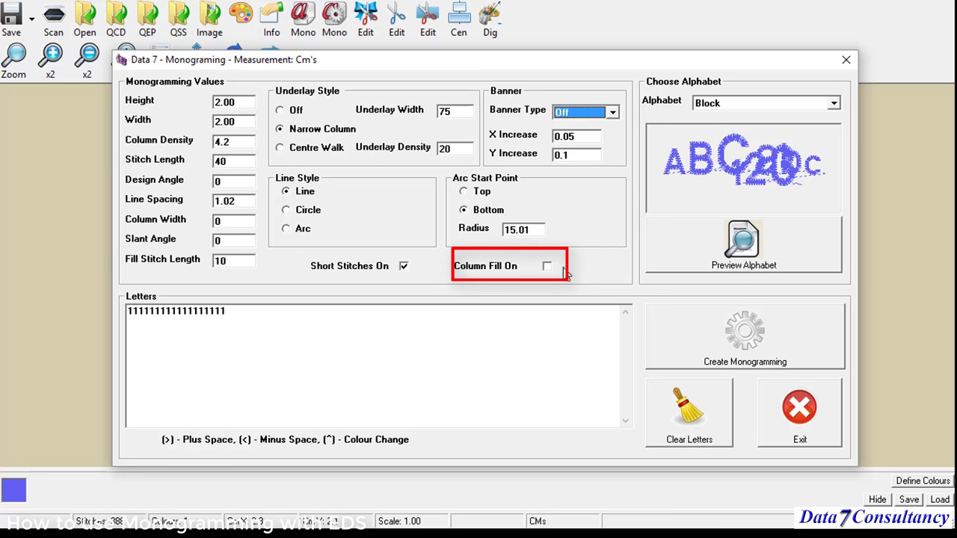
pyautogui.moveTo(291, 314); pyautogui.dragTo(84, 305)
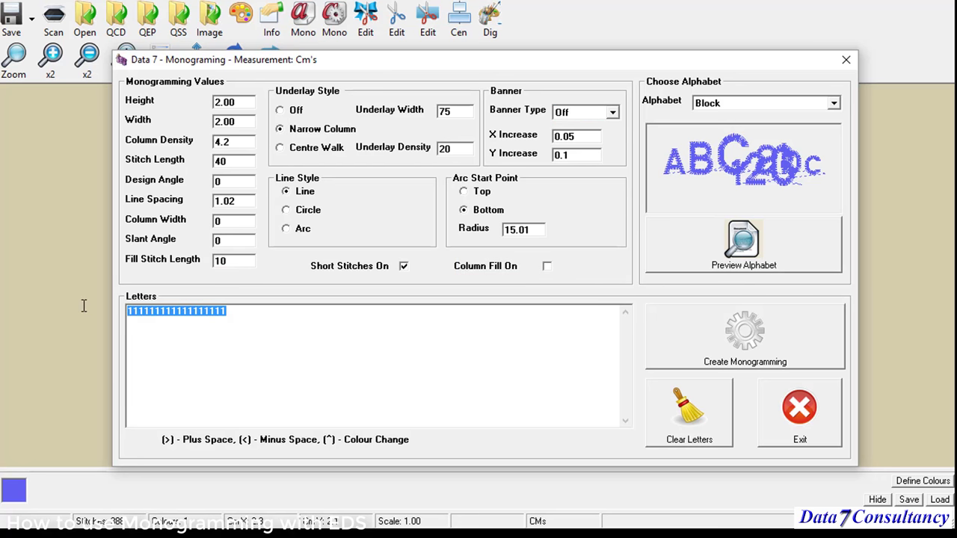
pyautogui.write('00')
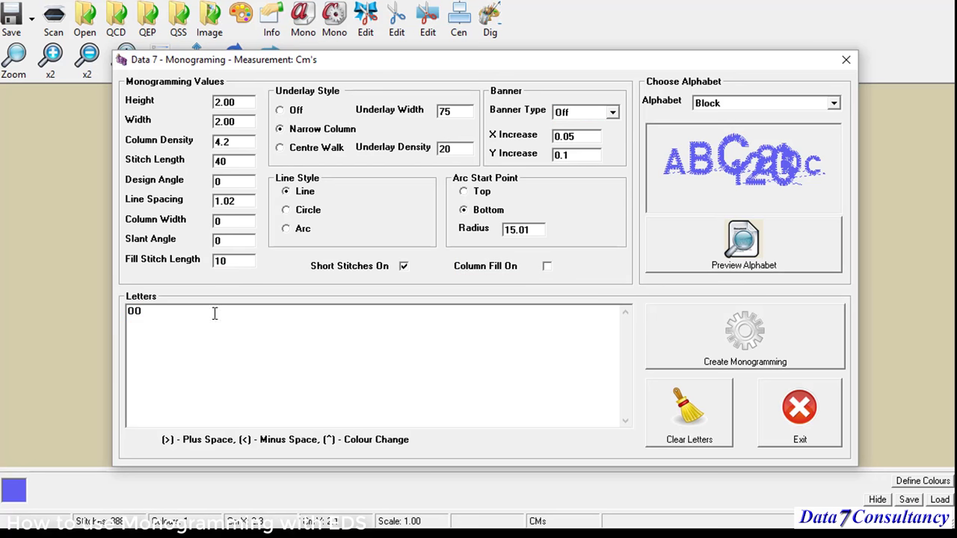
pyautogui.click(703, 348)
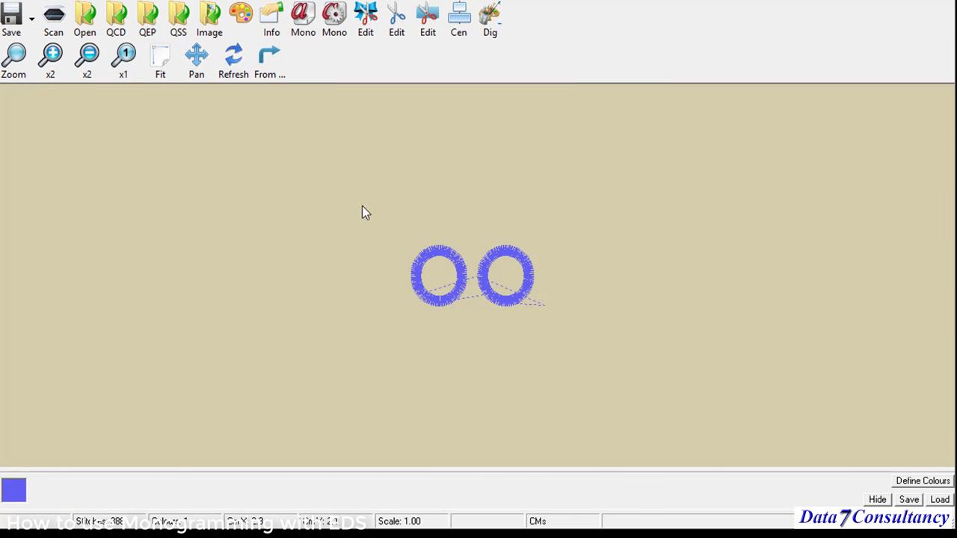
# - Fit the OO monogram to the view and change its thread colour to light green
pyautogui.click(160, 60)
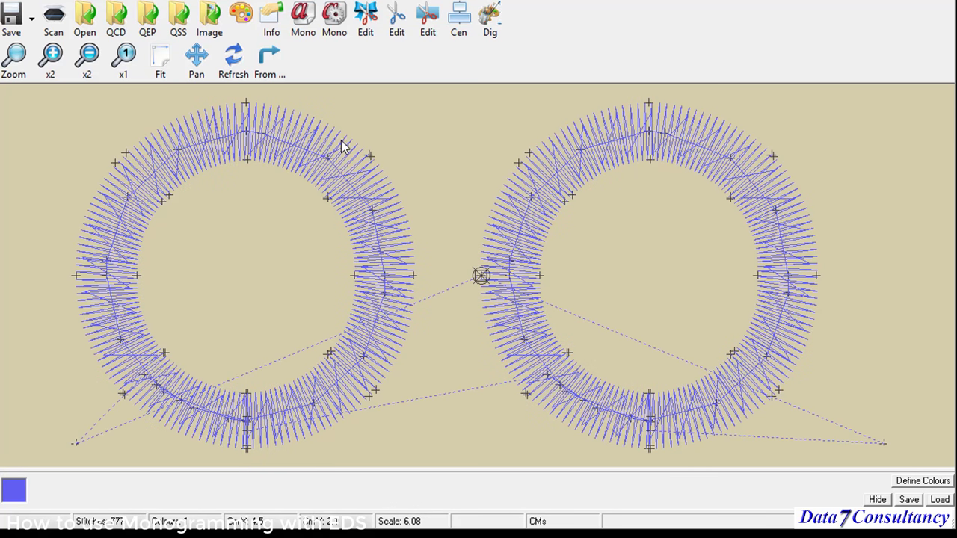
pyautogui.doubleClick(19, 498)
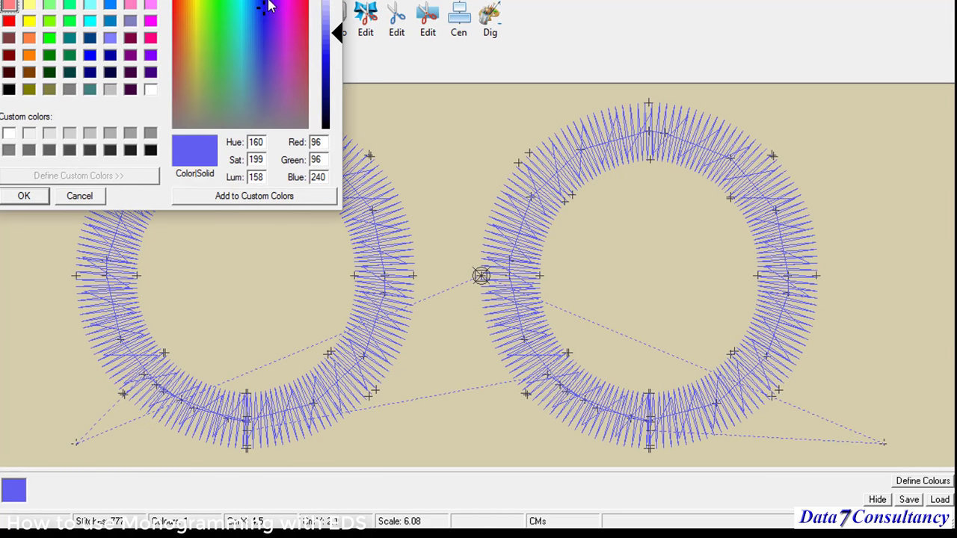
pyautogui.click(217, 19)
pyautogui.click(23, 196)
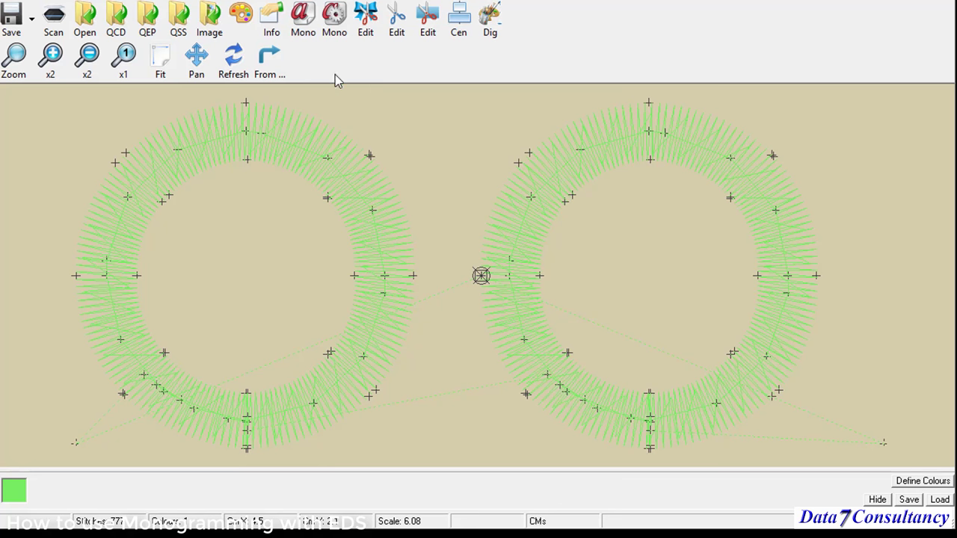
# - Turn on Column Fill in the monogramming settings, recreate the OO monogram and fit it to the view
pyautogui.click(303, 21)
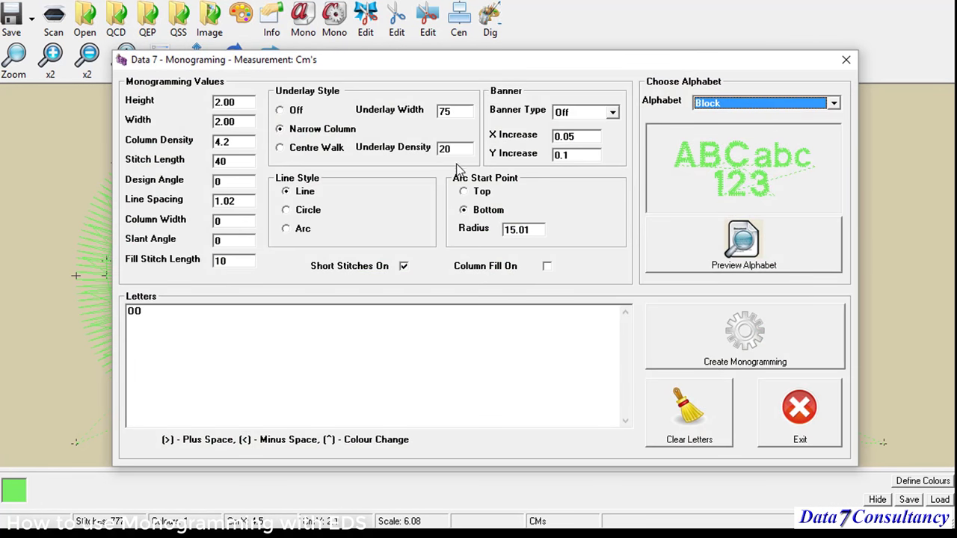
pyautogui.click(547, 266)
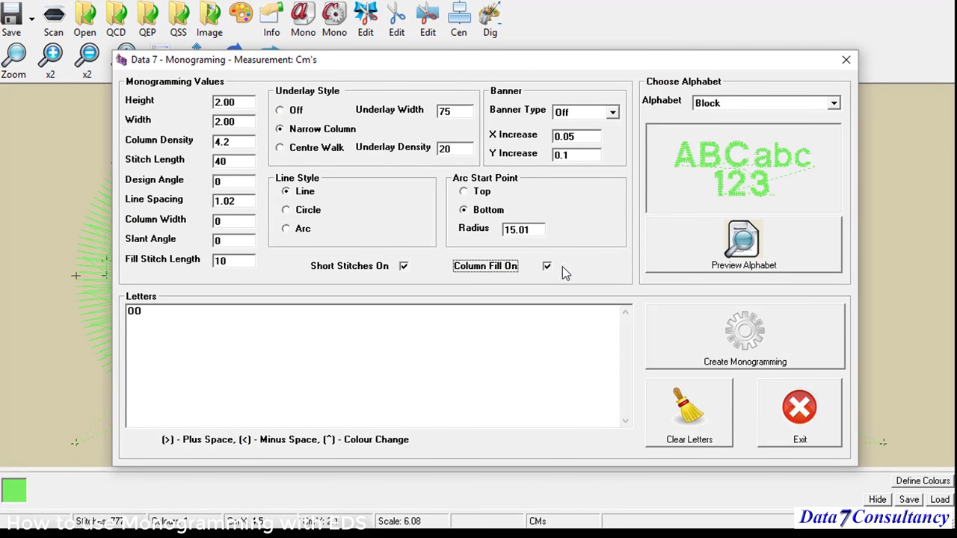
pyautogui.click(724, 332)
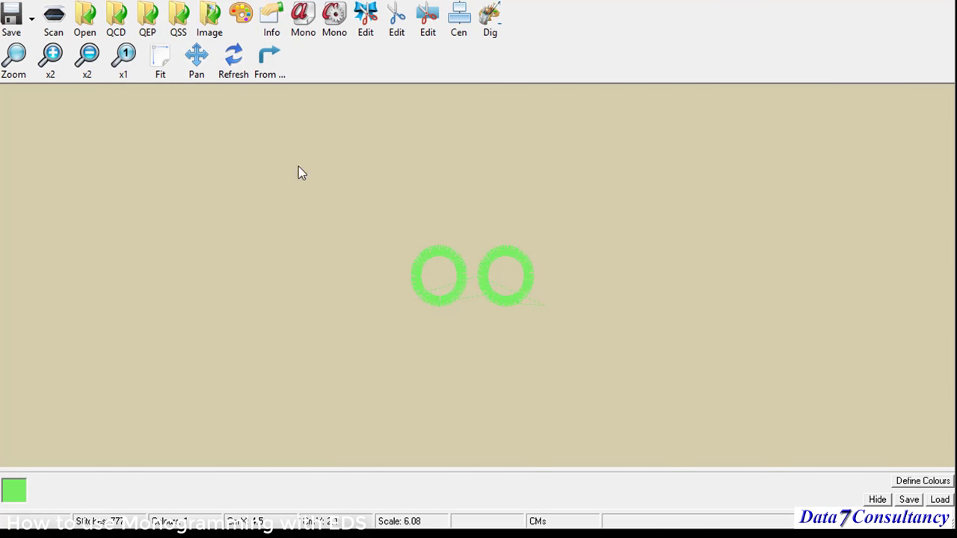
pyautogui.click(169, 67)
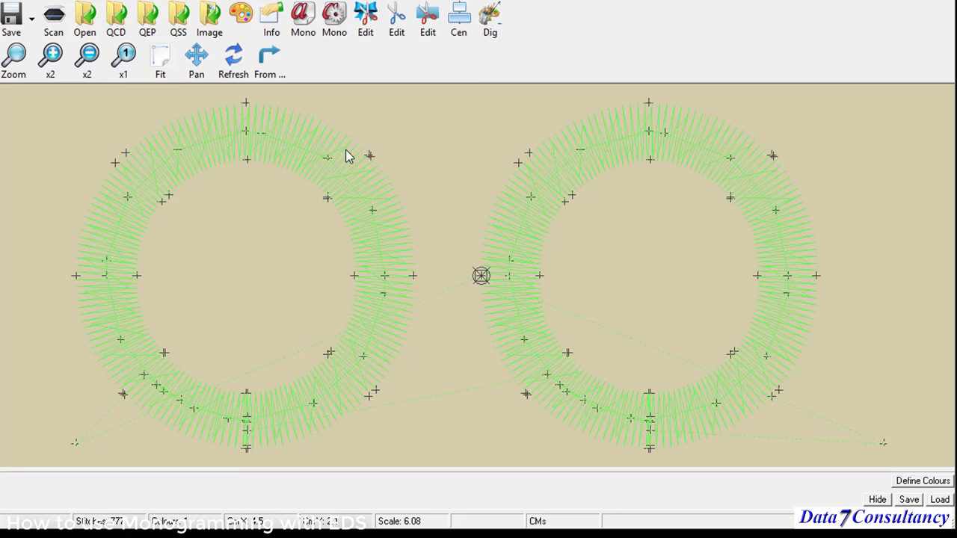
# - Turn off Column Fill in the monogramming settings and recreate the OO monogram
pyautogui.click(303, 20)
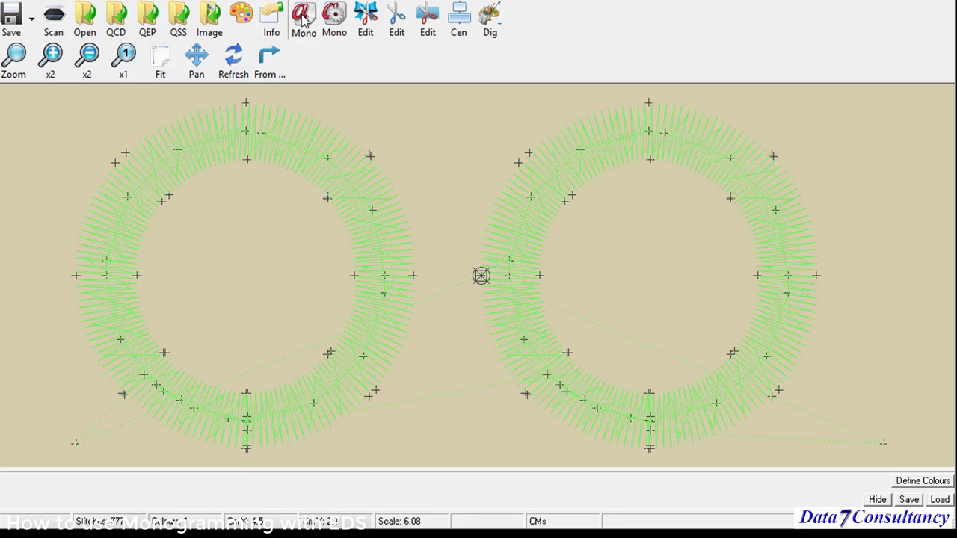
pyautogui.click(548, 267)
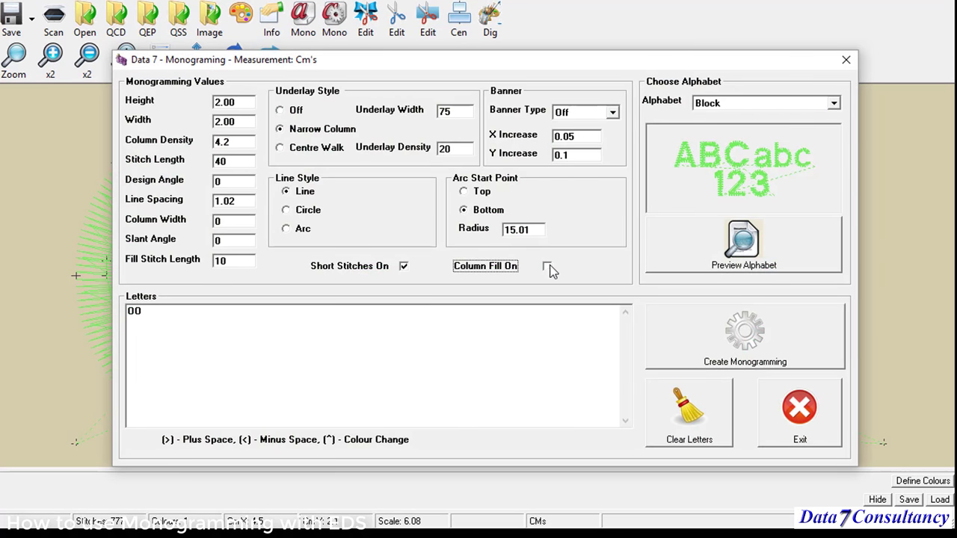
pyautogui.click(686, 331)
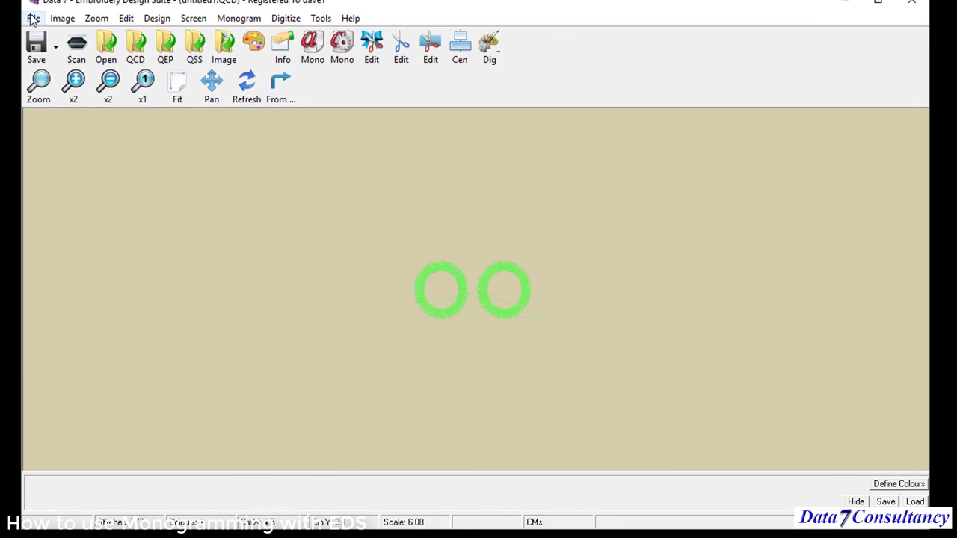
# - Save the OO monogram as an expanded design over the existing test.QEP file and fit it to the view
pyautogui.click(33, 18)
pyautogui.click(108, 218)
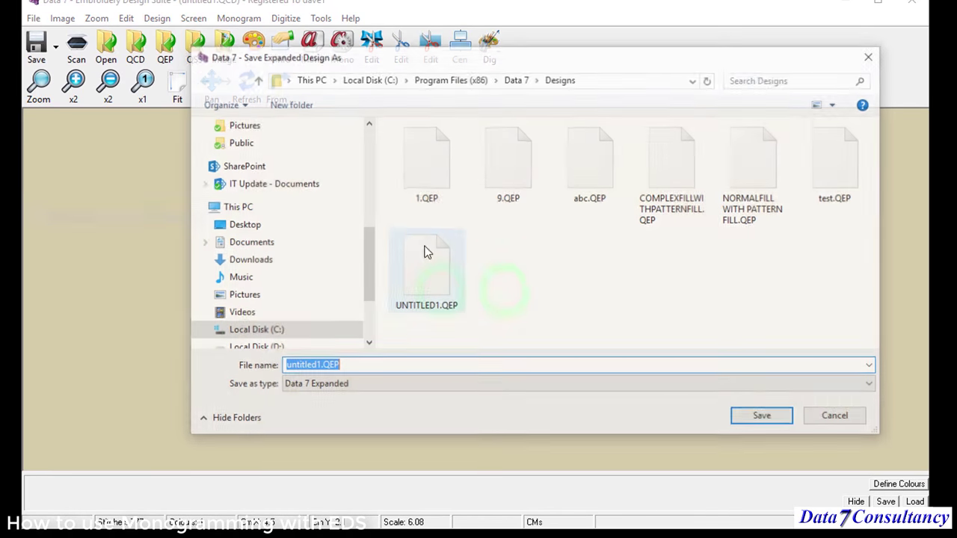
pyautogui.click(834, 168)
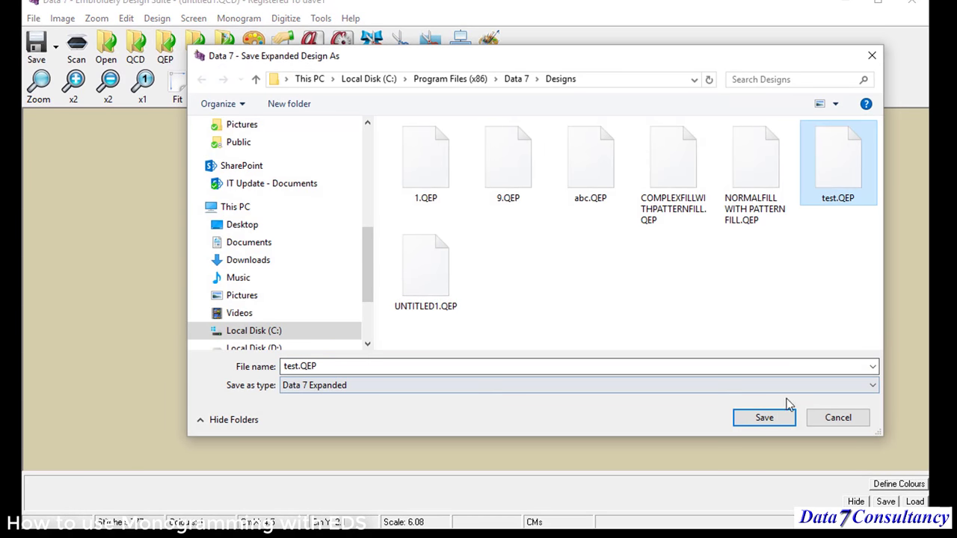
pyautogui.click(763, 417)
pyautogui.click(429, 323)
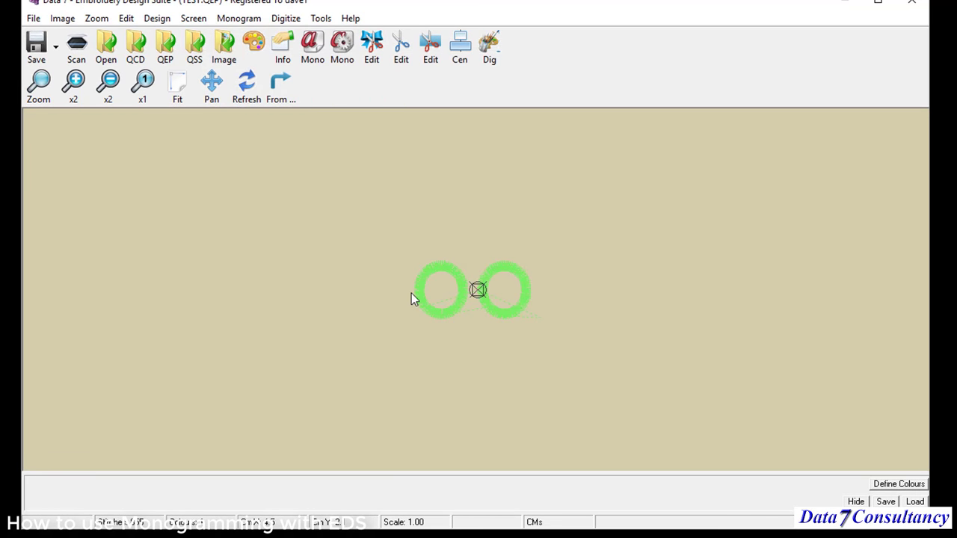
pyautogui.click(179, 82)
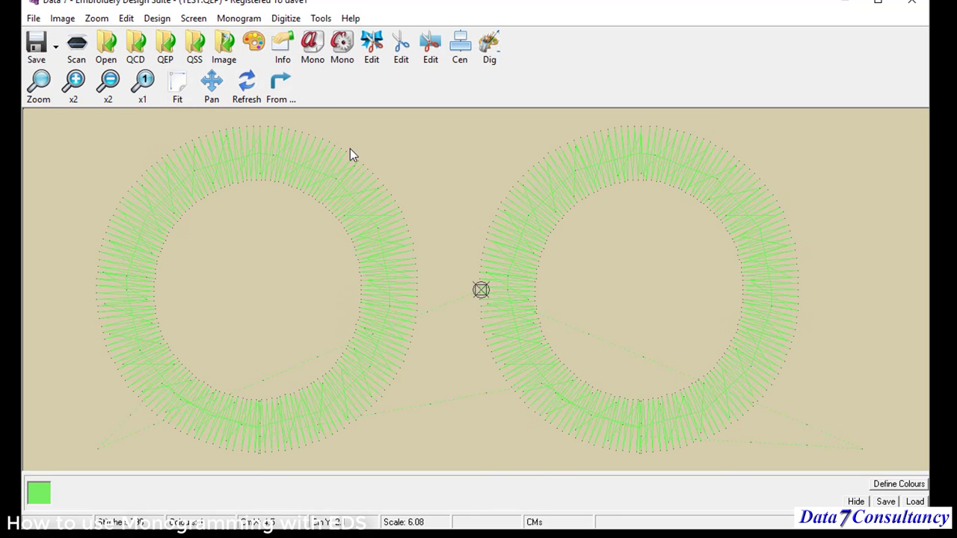
# - Zoom in on the upper part of the first O to examine its expanded stitches
pyautogui.rightClick(223, 193)
pyautogui.click(266, 202)
pyautogui.moveTo(95, 152); pyautogui.dragTo(308, 231)
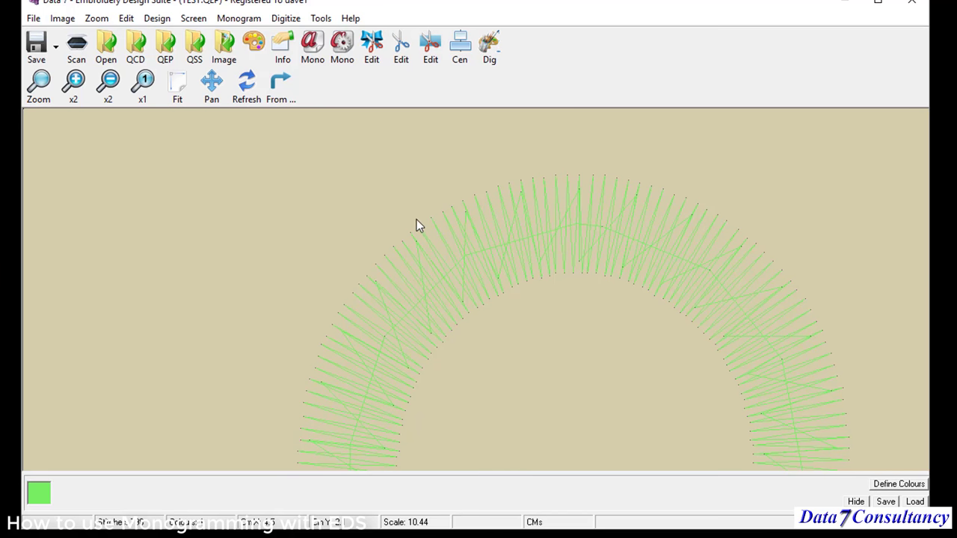
# - Turn the underlay off and Column Fill on, recreate the OO monogram and fit it to the view
pyautogui.click(312, 50)
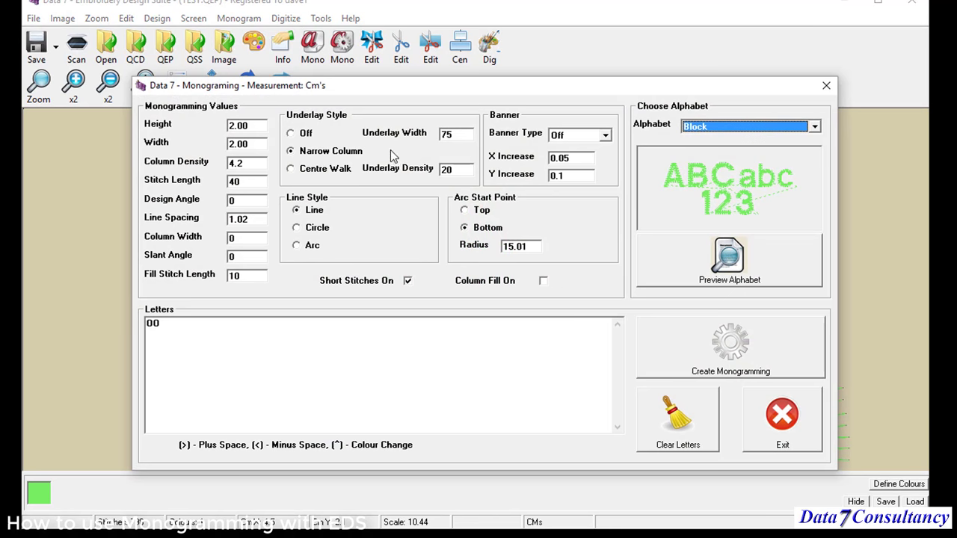
pyautogui.click(303, 139)
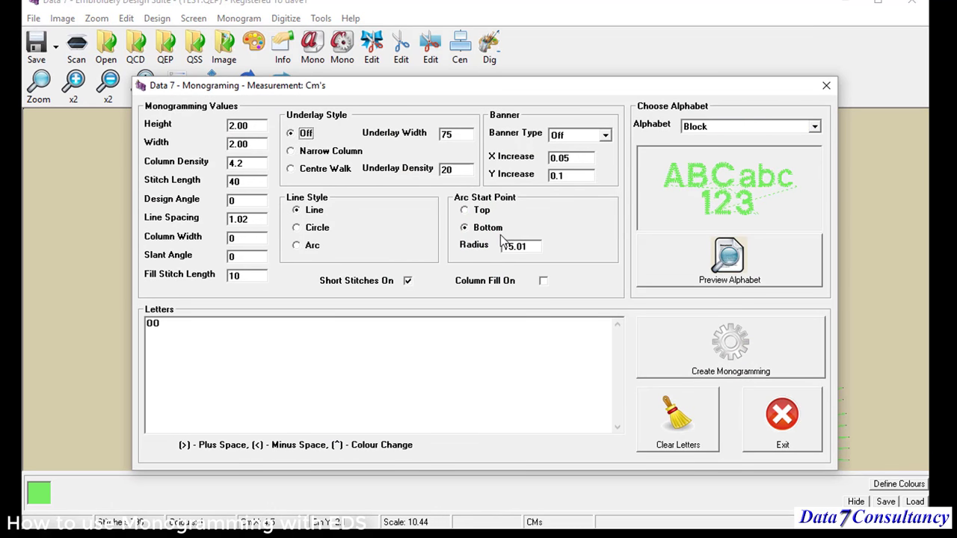
pyautogui.click(544, 281)
pyautogui.click(676, 340)
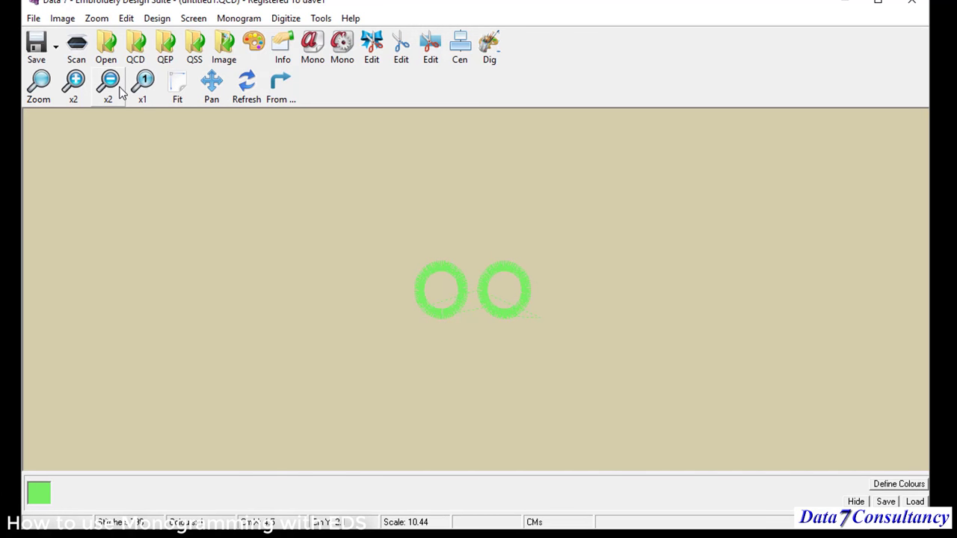
pyautogui.click(176, 89)
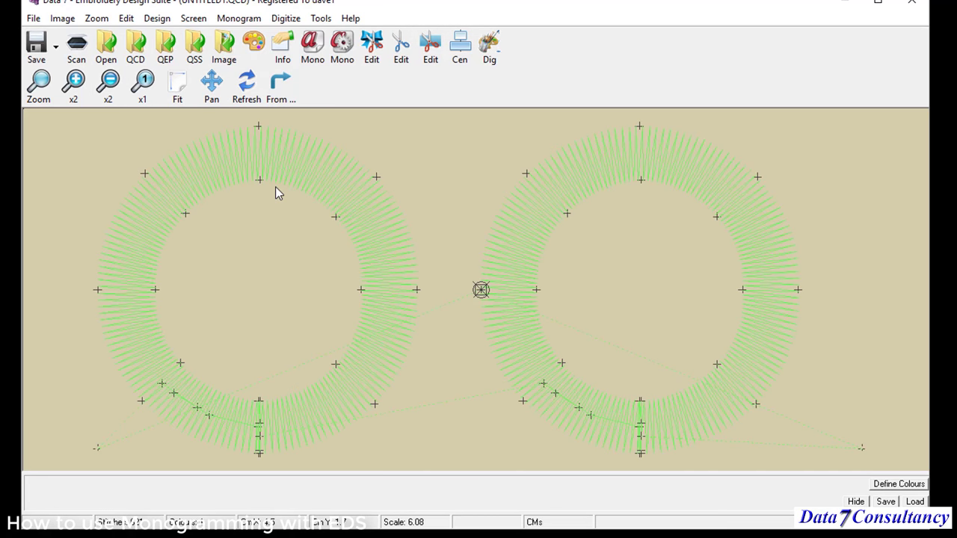
# - Save the column-filled OO monogram as an expanded design, overwriting test.QEP, and fit it to the view
pyautogui.click(33, 18)
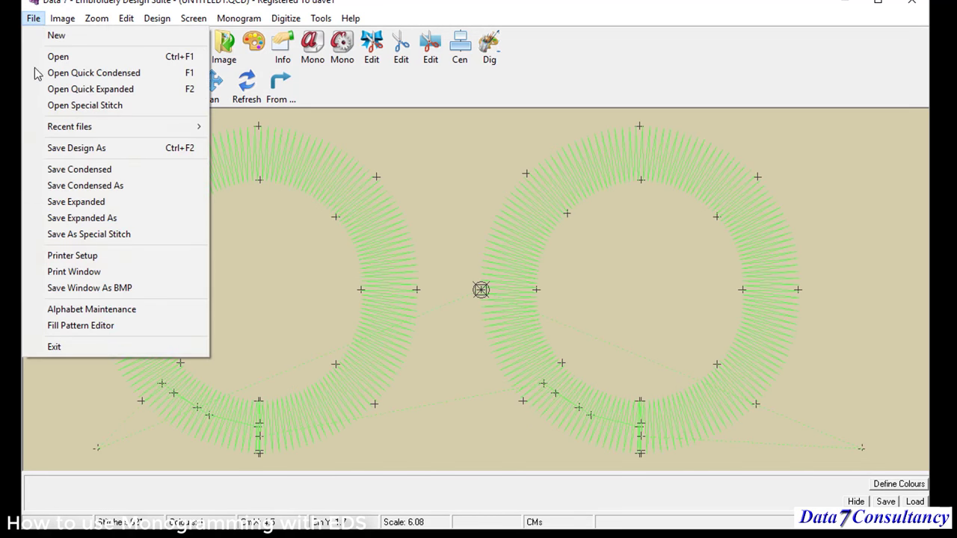
pyautogui.click(79, 218)
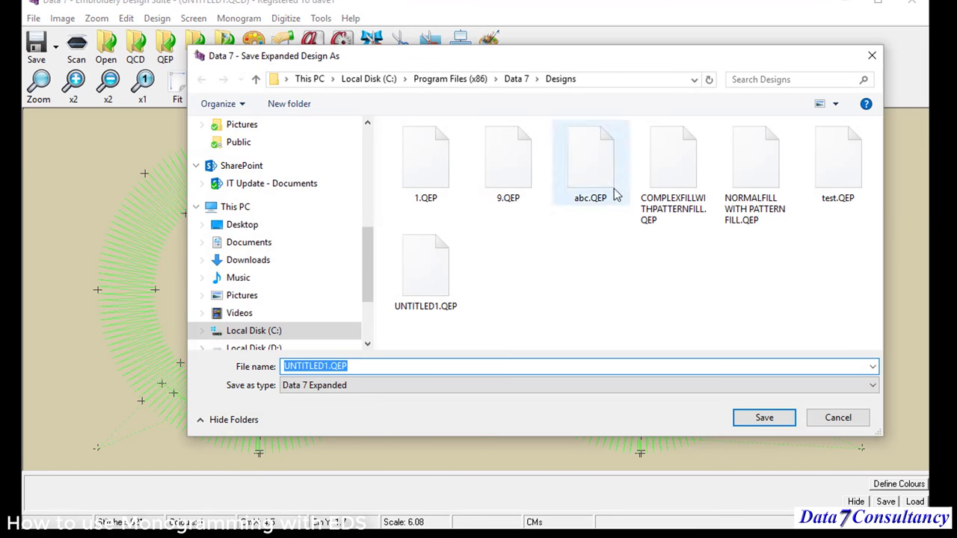
pyautogui.click(837, 176)
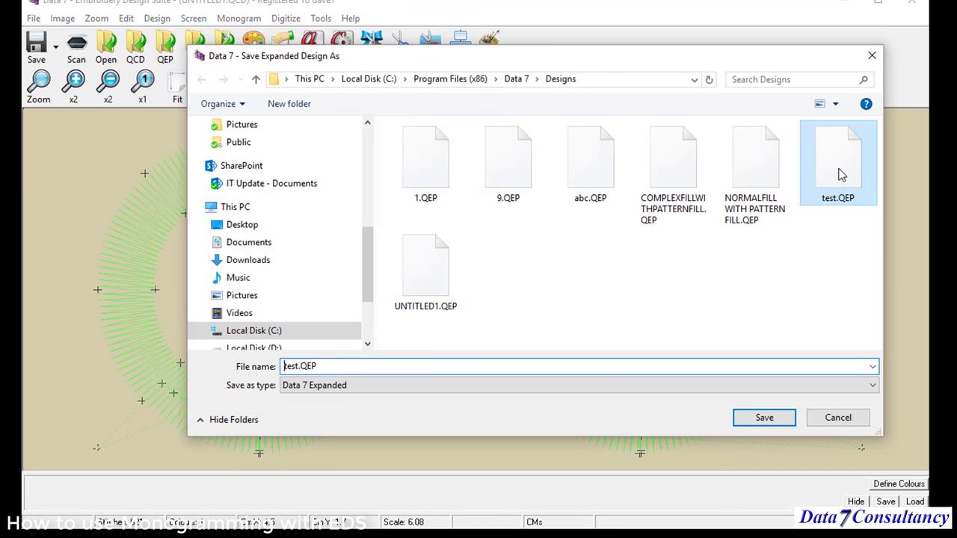
pyautogui.click(763, 418)
pyautogui.click(429, 319)
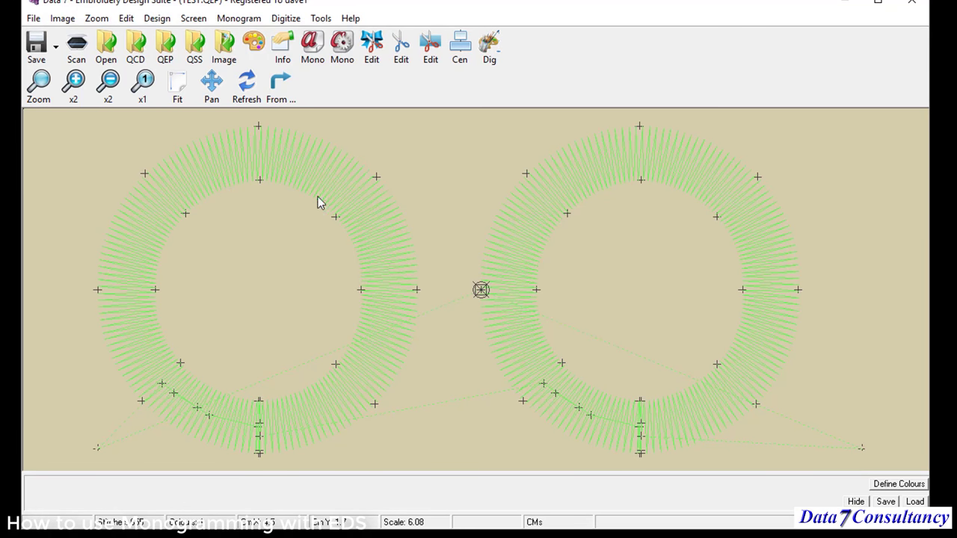
pyautogui.click(179, 90)
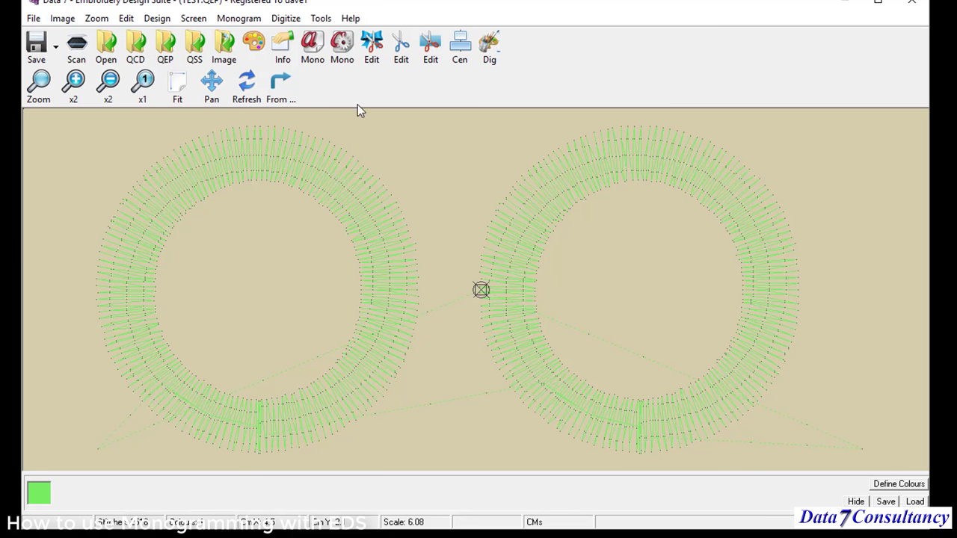
# - Set the monogram's Fill Stitch Length to 5 and recreate the OO lettering
pyautogui.click(315, 55)
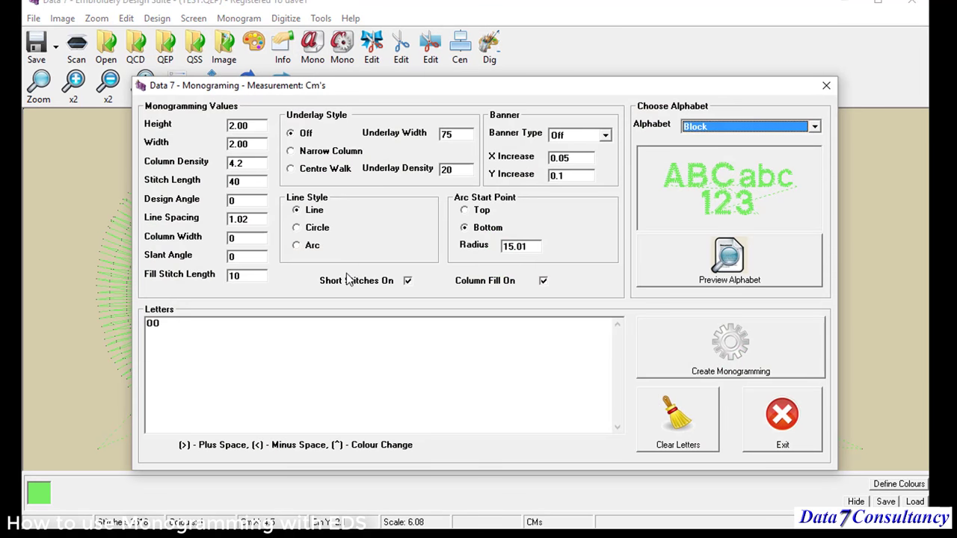
pyautogui.moveTo(242, 276); pyautogui.dragTo(229, 277)
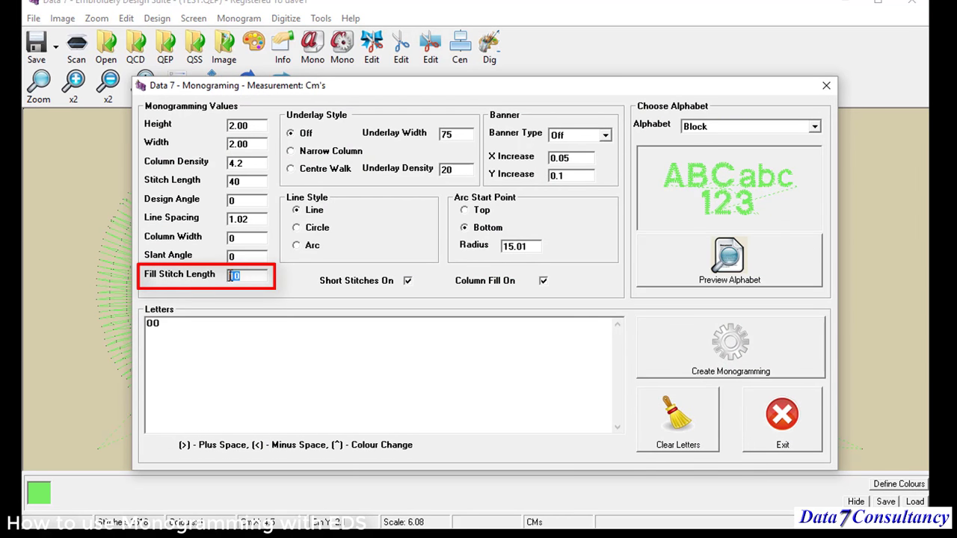
pyautogui.click(252, 276)
pyautogui.moveTo(252, 275); pyautogui.dragTo(214, 278)
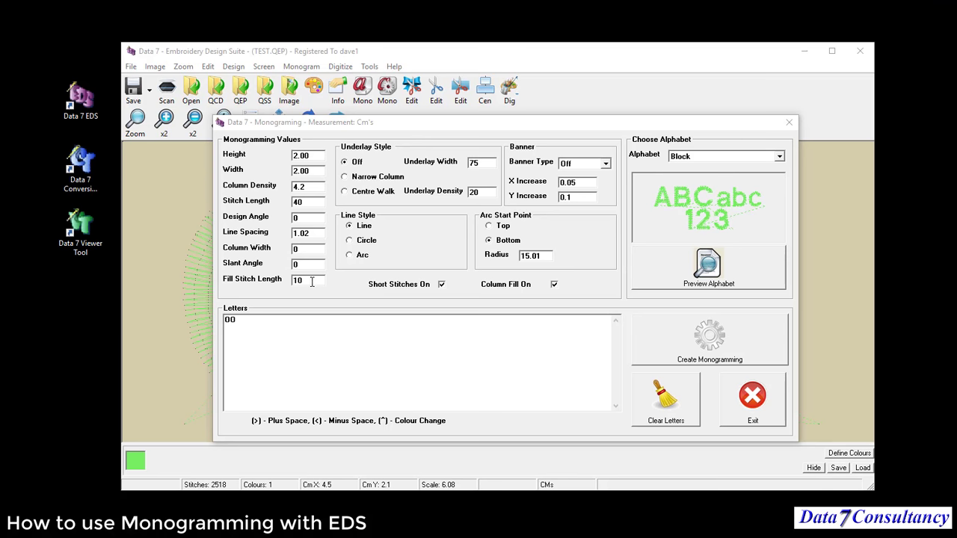
pyautogui.doubleClick(312, 280)
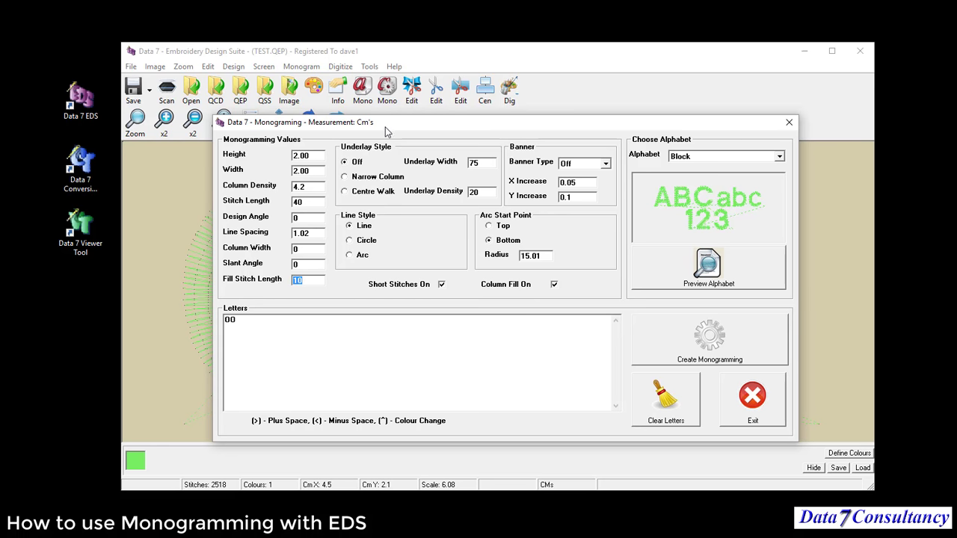
pyautogui.moveTo(385, 127); pyautogui.dragTo(453, 118)
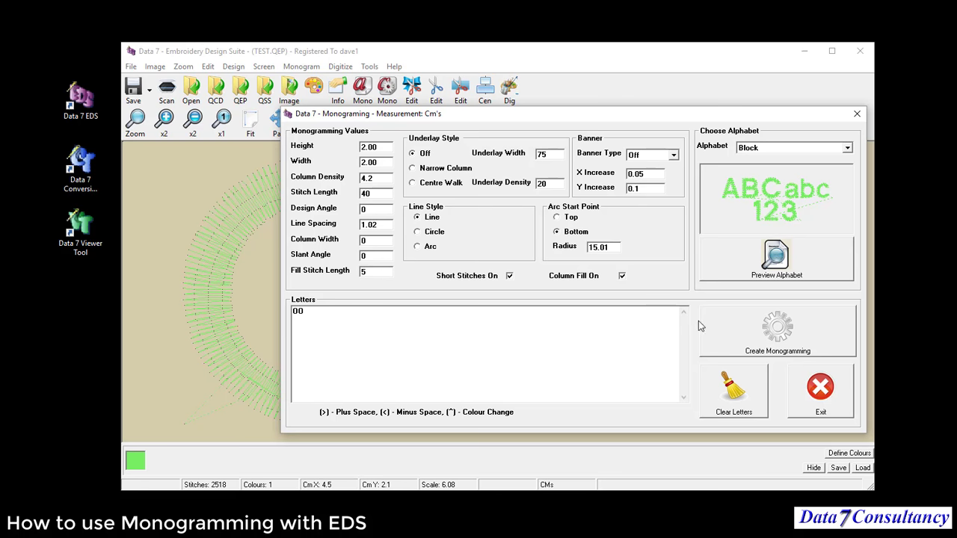
pyautogui.click(740, 328)
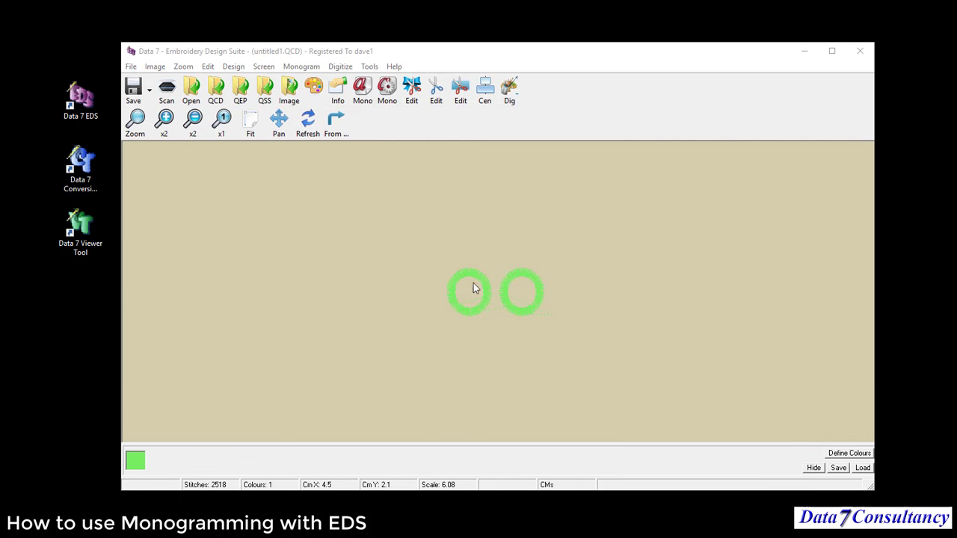
# - Save the OO monogram with the shorter fill stitches as expanded design test.QEP, replacing the existing file, and fit it to the view
pyautogui.click(130, 67)
pyautogui.click(202, 235)
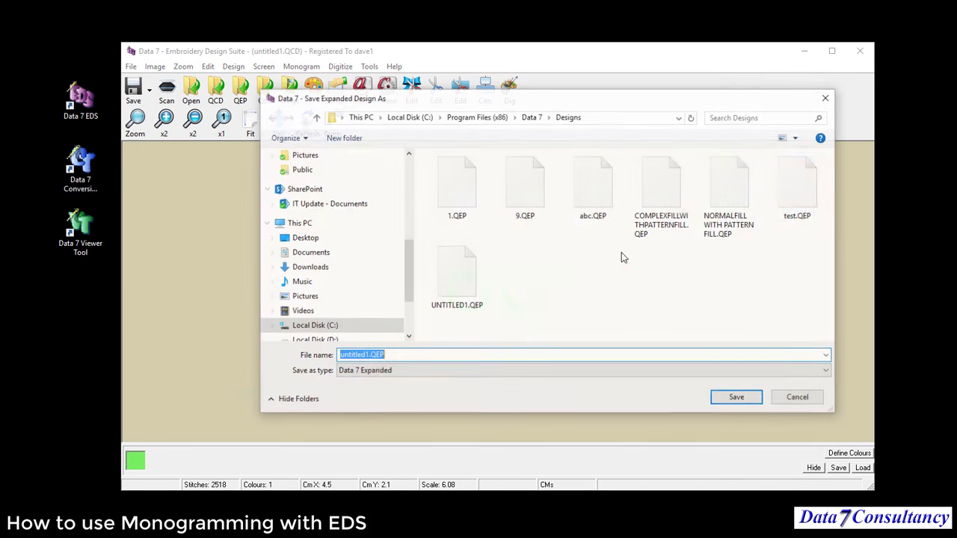
pyautogui.click(799, 198)
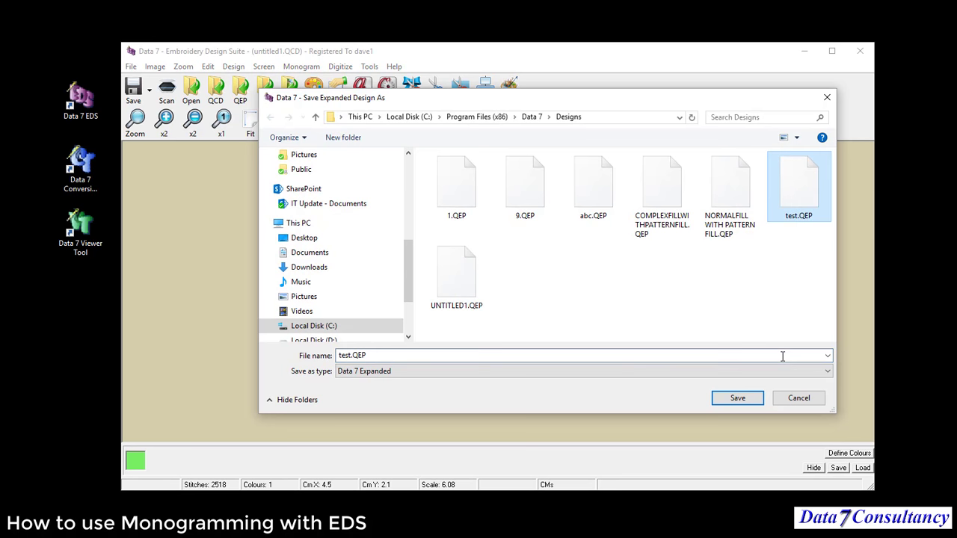
pyautogui.click(737, 398)
pyautogui.click(465, 320)
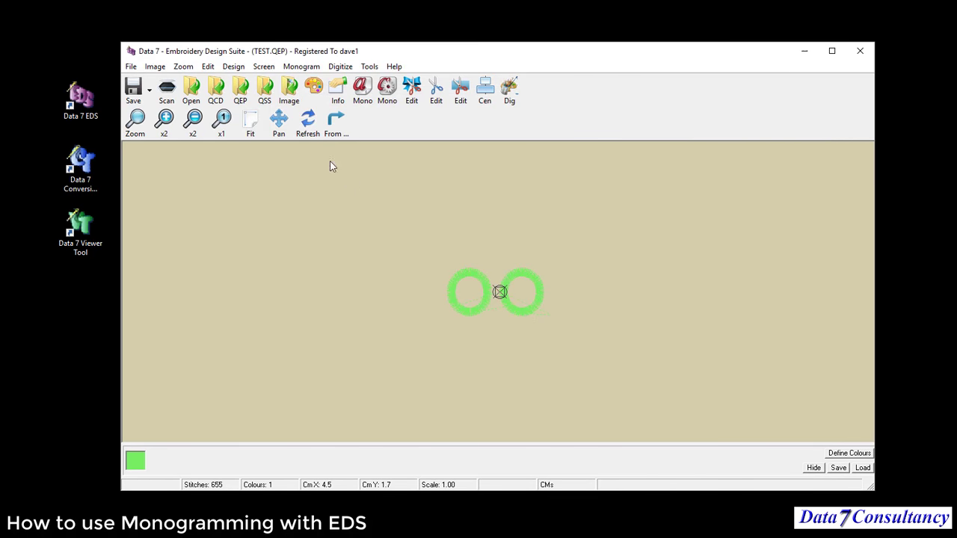
pyautogui.click(252, 126)
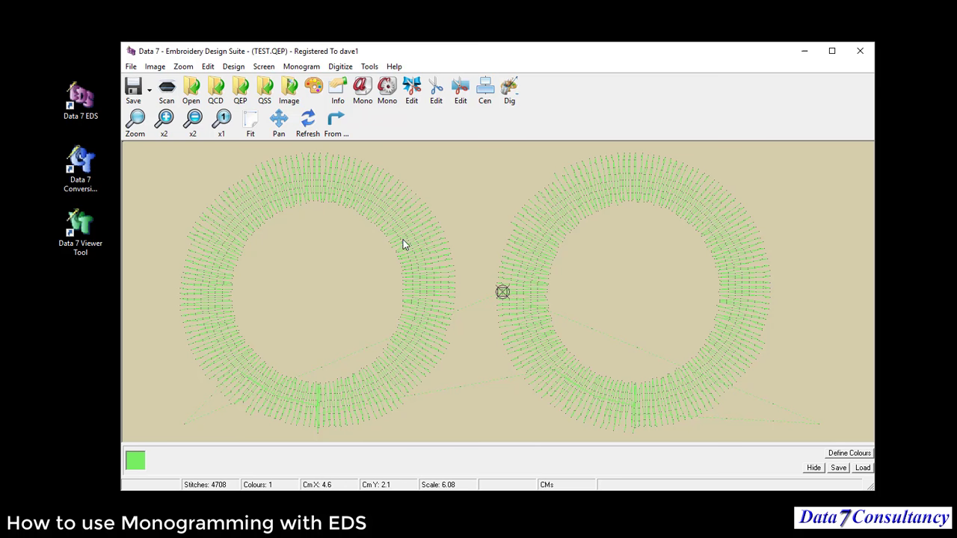
pyautogui.click(882, 6)
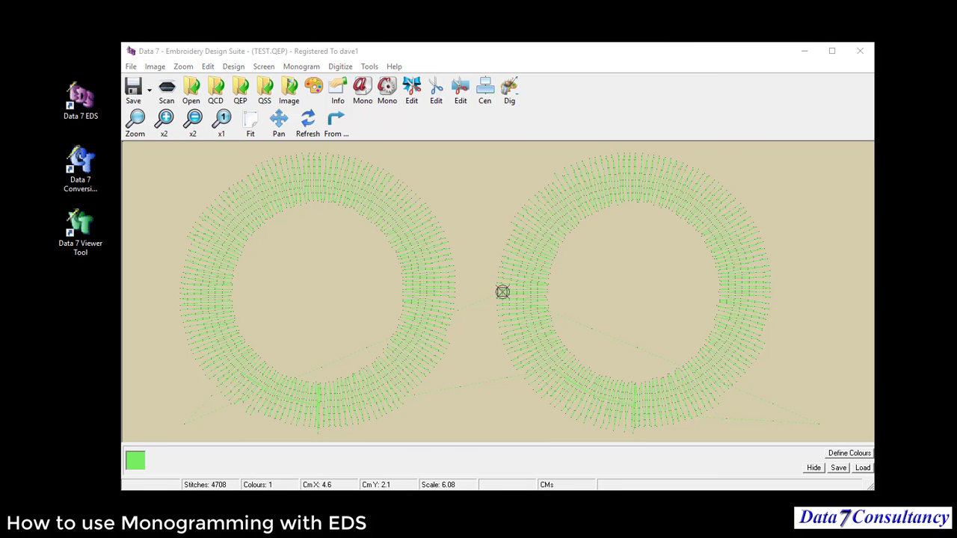
# - Turn Column Fill off, set the Fill Stitch Length to 10, reduce the letters to a single O and create the monogram
pyautogui.click(364, 93)
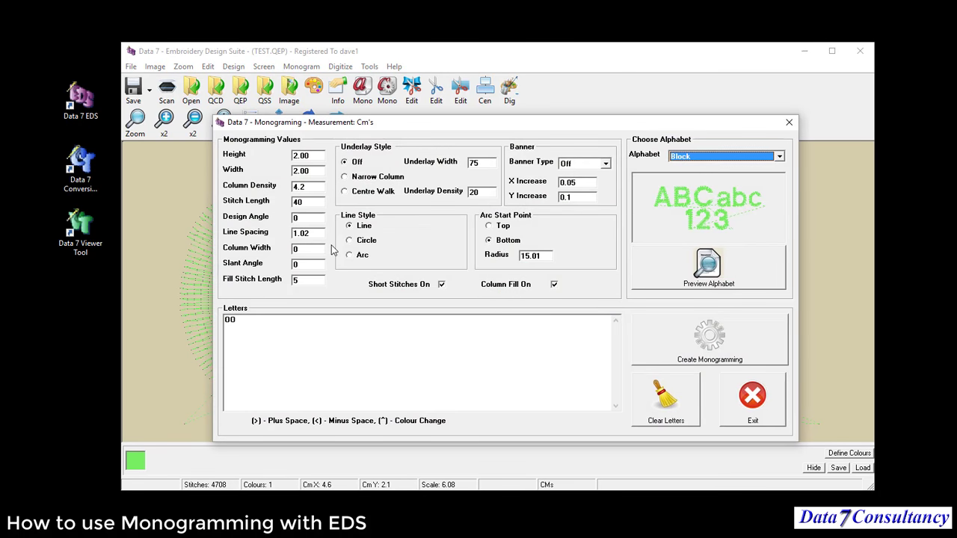
pyautogui.click(554, 285)
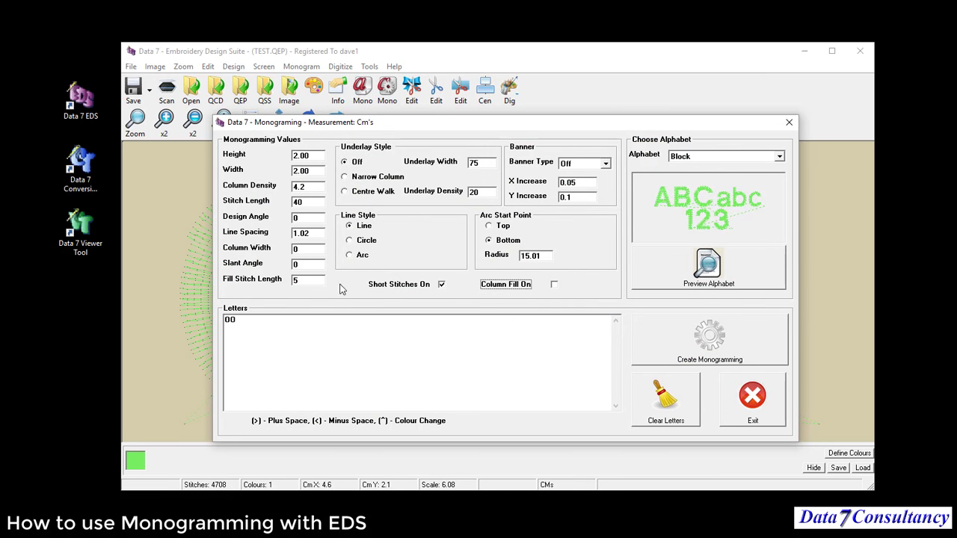
pyautogui.doubleClick(297, 280)
pyautogui.write('10')
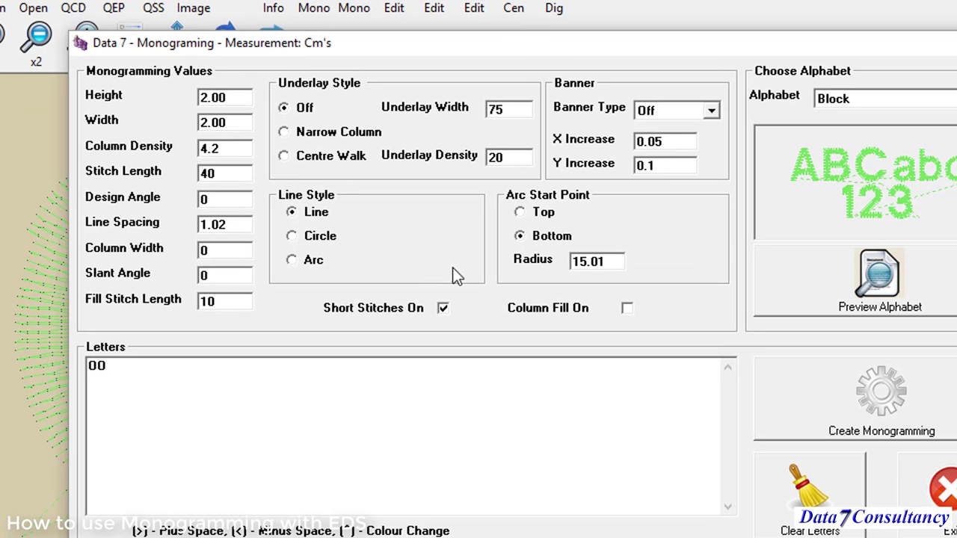
pyautogui.click(200, 371)
pyautogui.press('BackSpace')
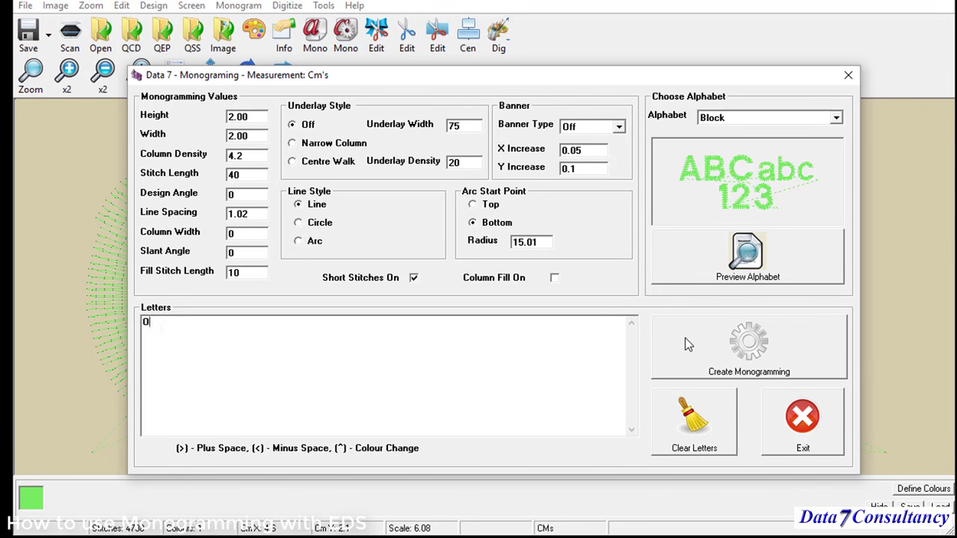
pyautogui.click(687, 344)
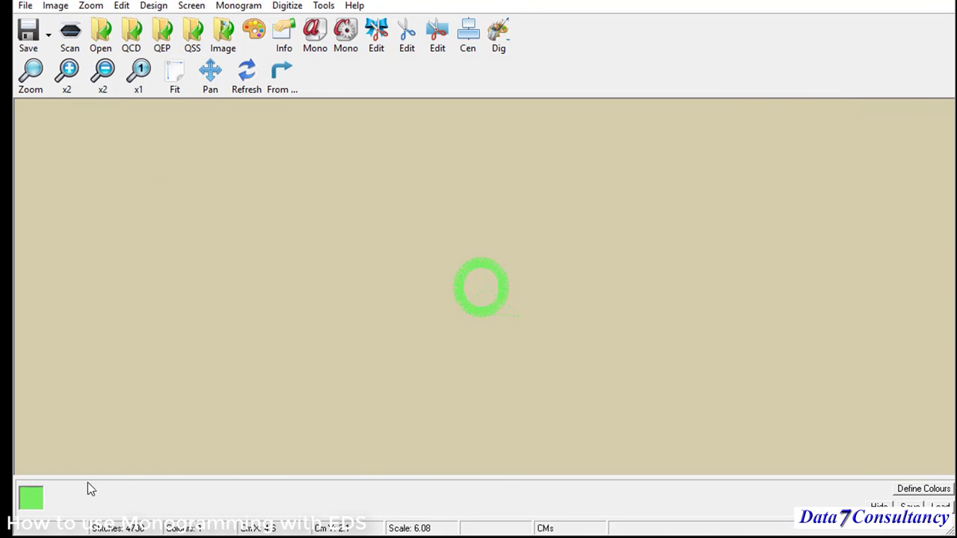
# - Change the O's thread colour to blue (red 86, green 106, blue 250) and fit the monogram to the view
pyautogui.click(31, 497)
pyautogui.click(239, 79)
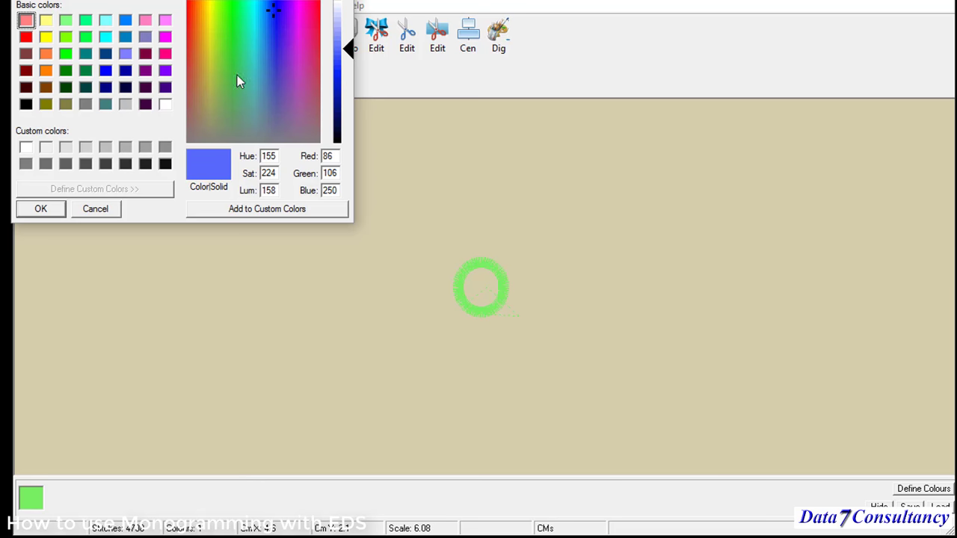
pyautogui.click(45, 210)
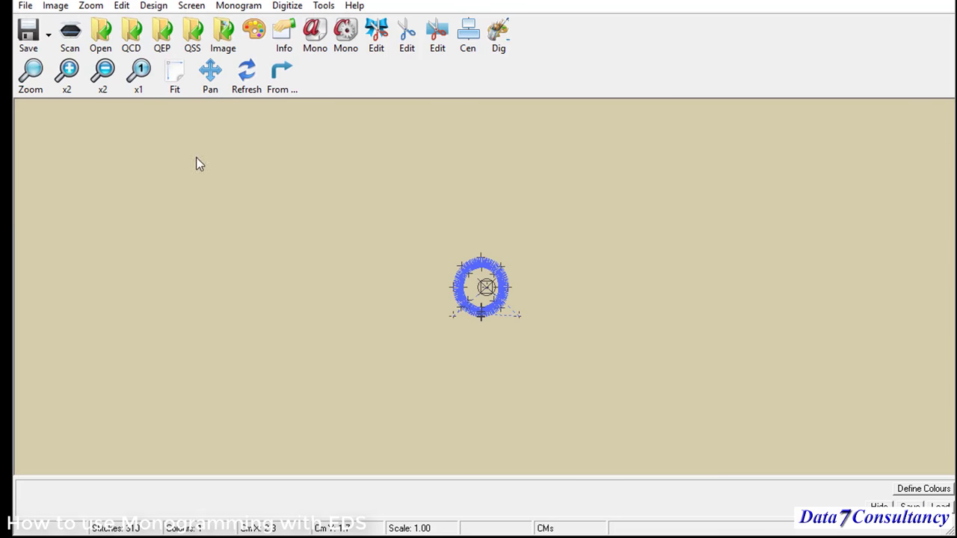
pyautogui.click(174, 74)
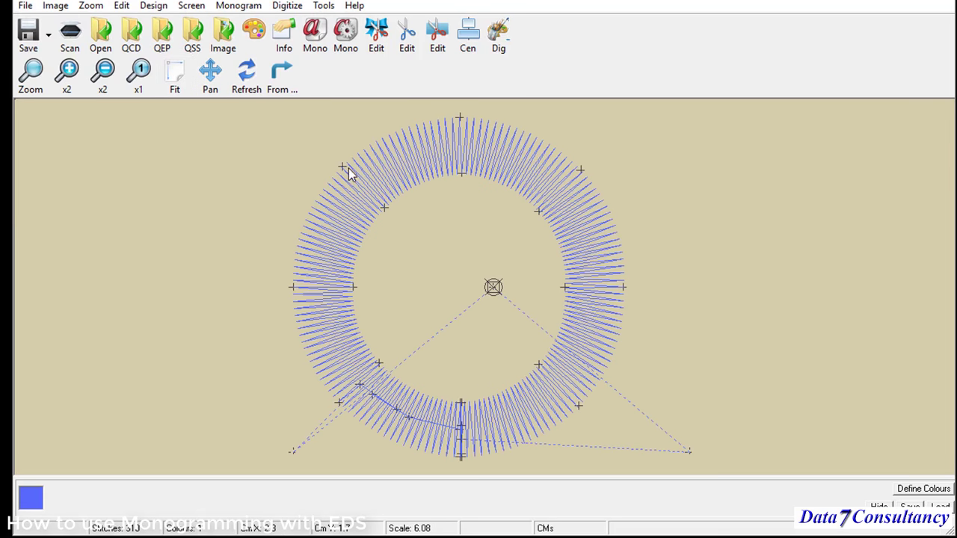
# - Zoom in on the upper part of the blue O to examine its column stitches
pyautogui.rightClick(247, 180)
pyautogui.click(284, 187)
pyautogui.moveTo(352, 117); pyautogui.dragTo(577, 213)
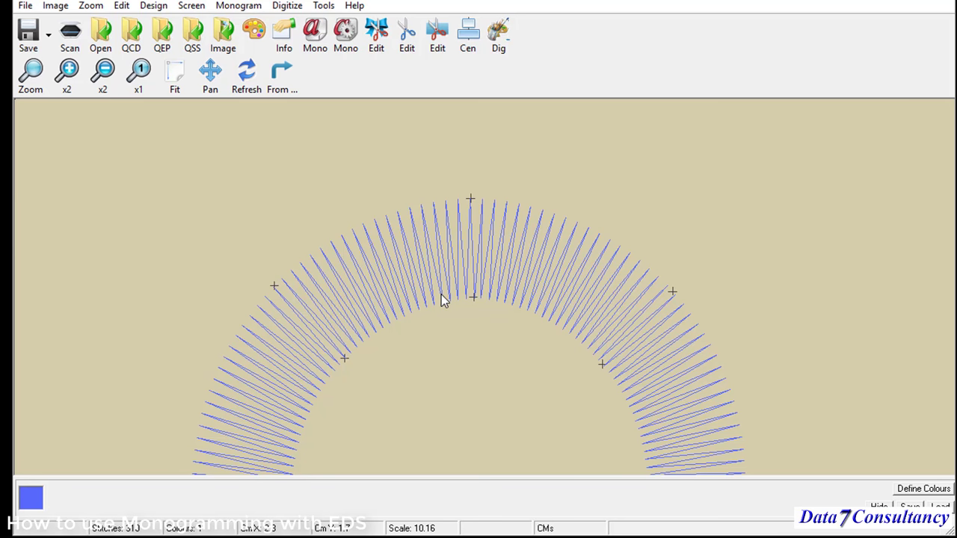
# - Switch the alphabet from Block to Brush Script, create the letter O as a monogram and fit it to the view
pyautogui.click(316, 36)
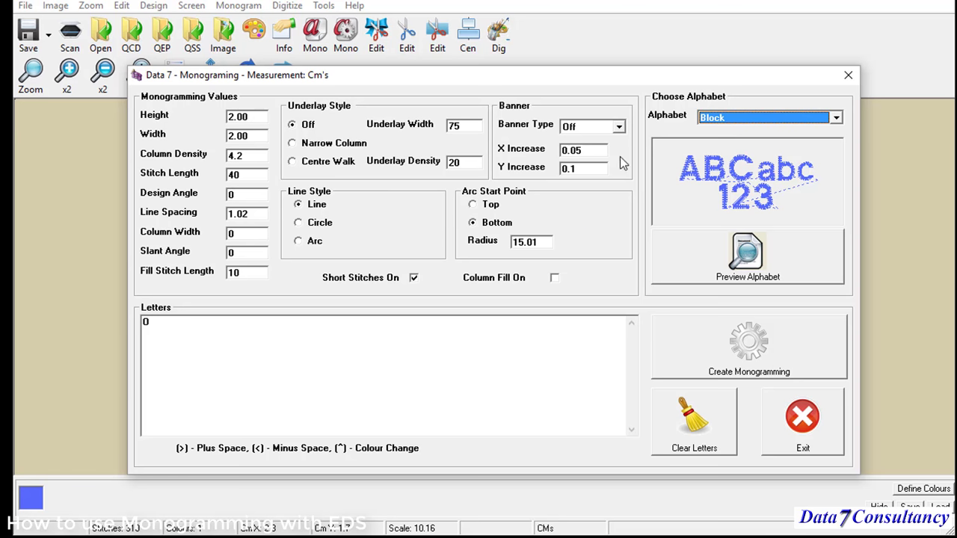
pyautogui.click(770, 120)
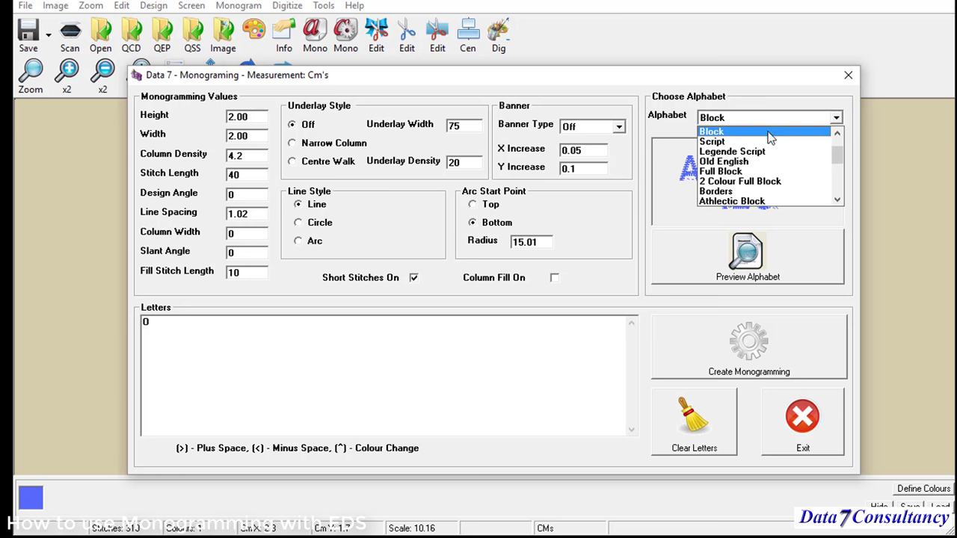
pyautogui.scroll(1, 835, 153)
pyautogui.click(811, 144)
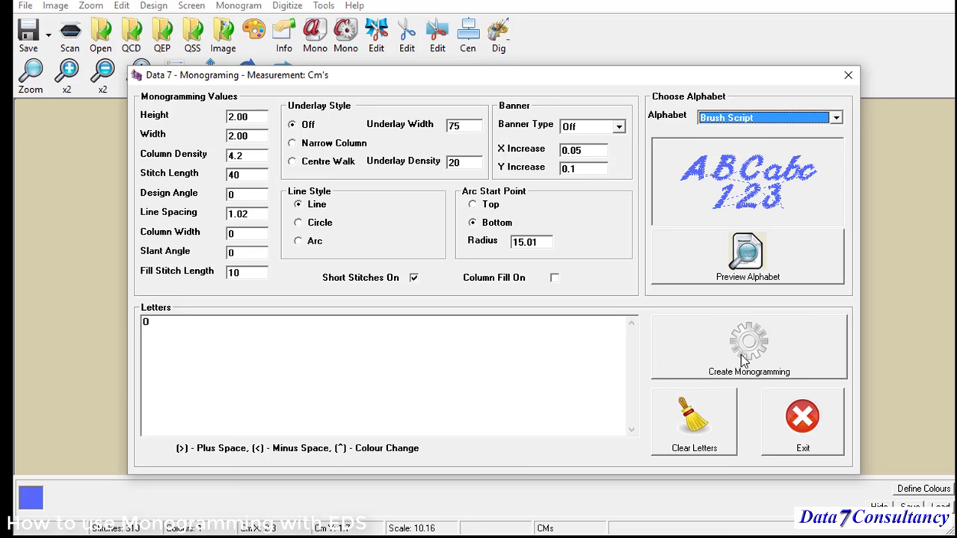
pyautogui.click(743, 356)
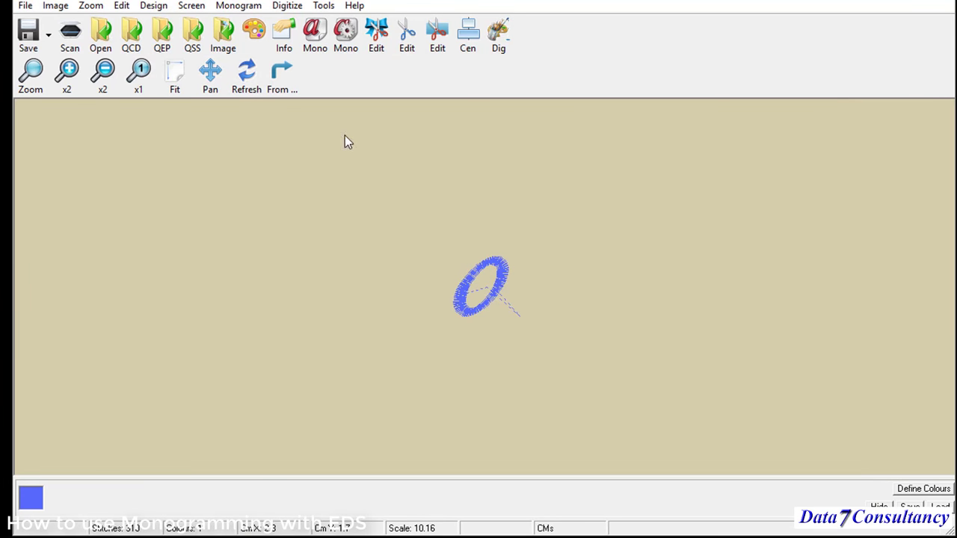
pyautogui.click(176, 80)
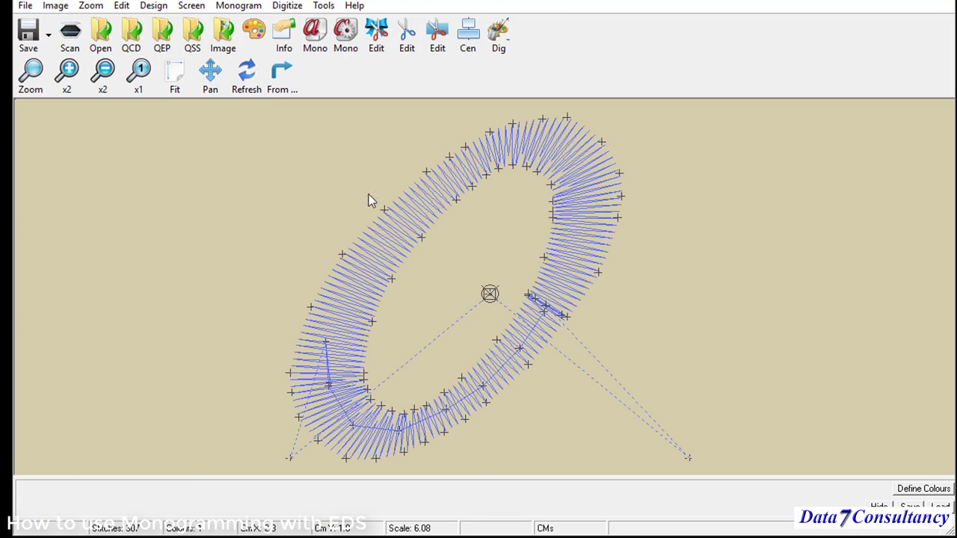
# - Zoom in on the upper curve of the Brush Script O to examine its short stitches
pyautogui.rightClick(274, 184)
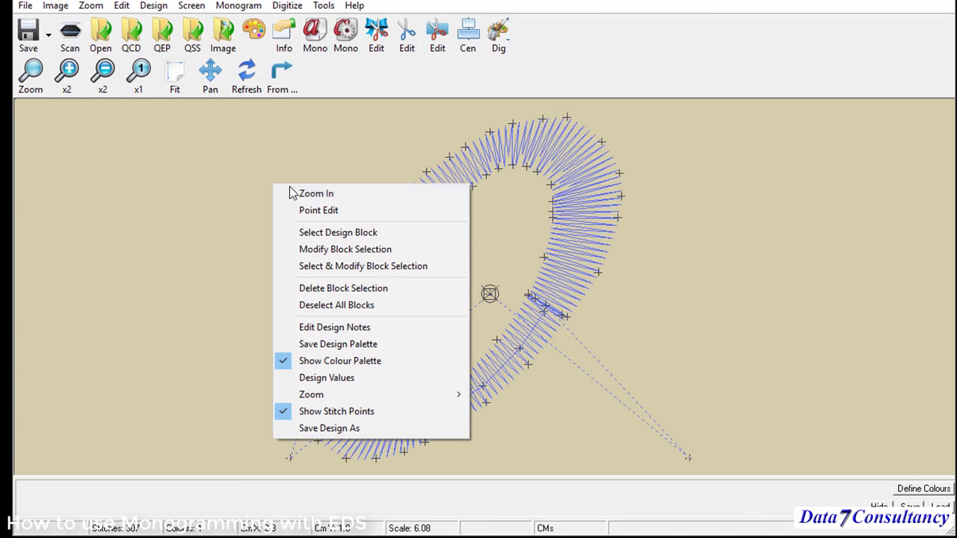
pyautogui.click(327, 196)
pyautogui.moveTo(408, 108); pyautogui.dragTo(606, 210)
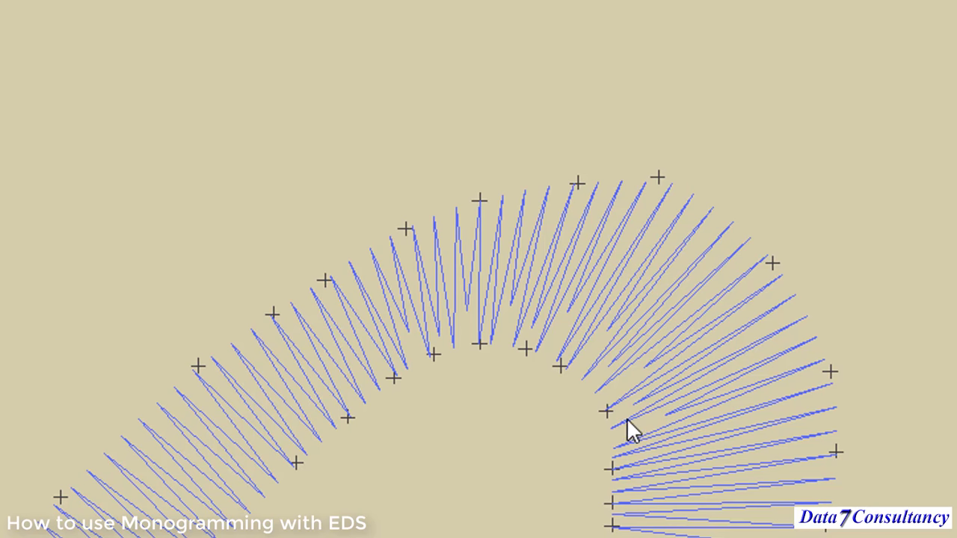
pyautogui.rightClick(370, 312)
pyautogui.click(453, 344)
pyautogui.moveTo(349, 262); pyautogui.dragTo(716, 491)
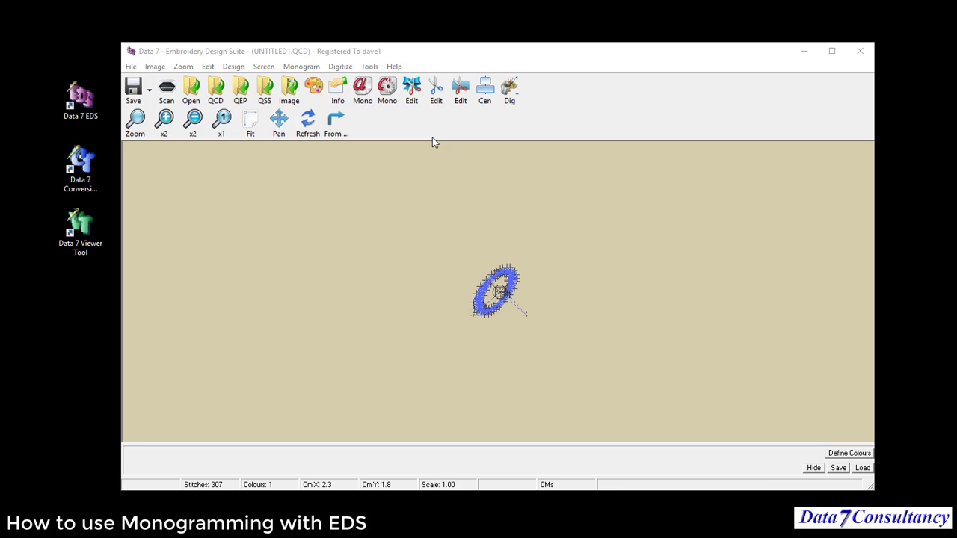
# - Replace the letters with Data 7, set the alphabet to Block and create the monogram
pyautogui.click(362, 89)
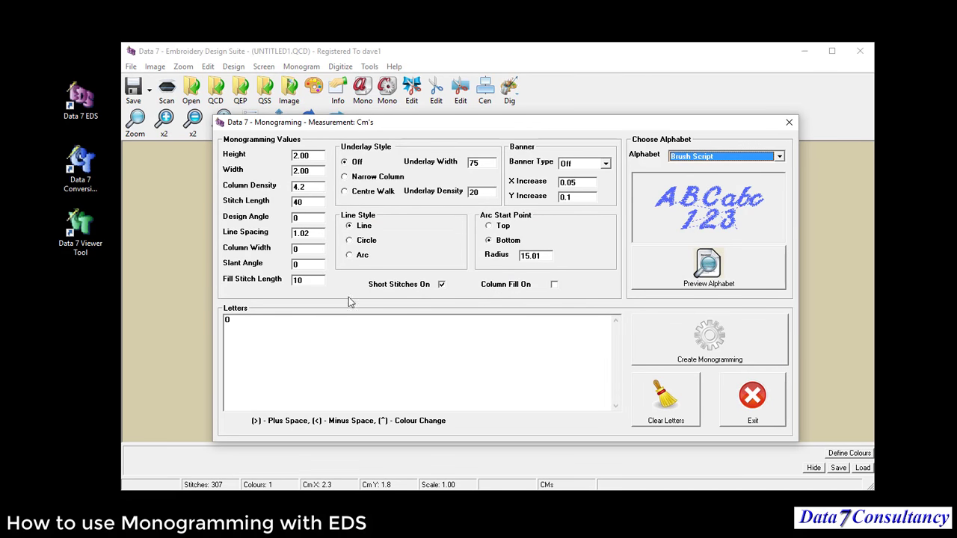
pyautogui.click(294, 327)
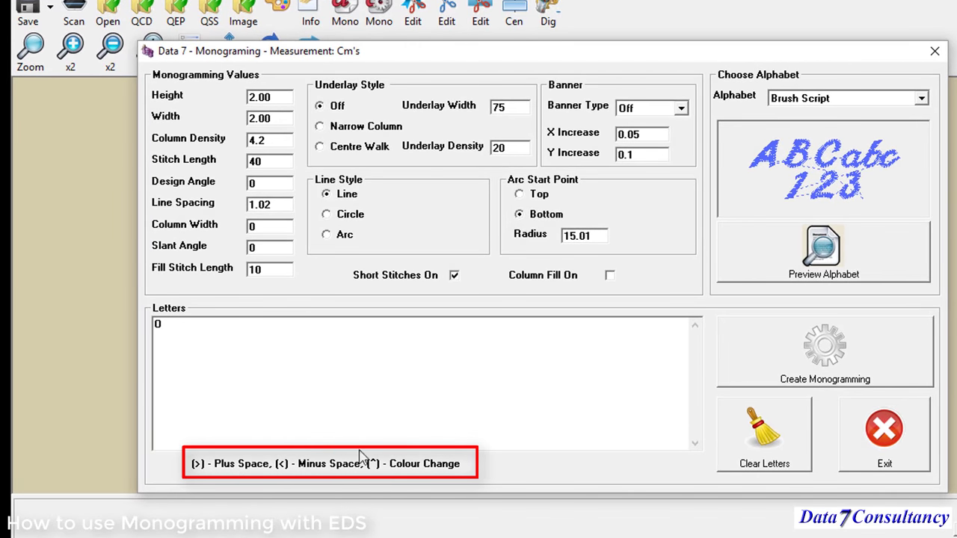
pyautogui.moveTo(193, 325); pyautogui.dragTo(111, 323)
pyautogui.write('Data 7')
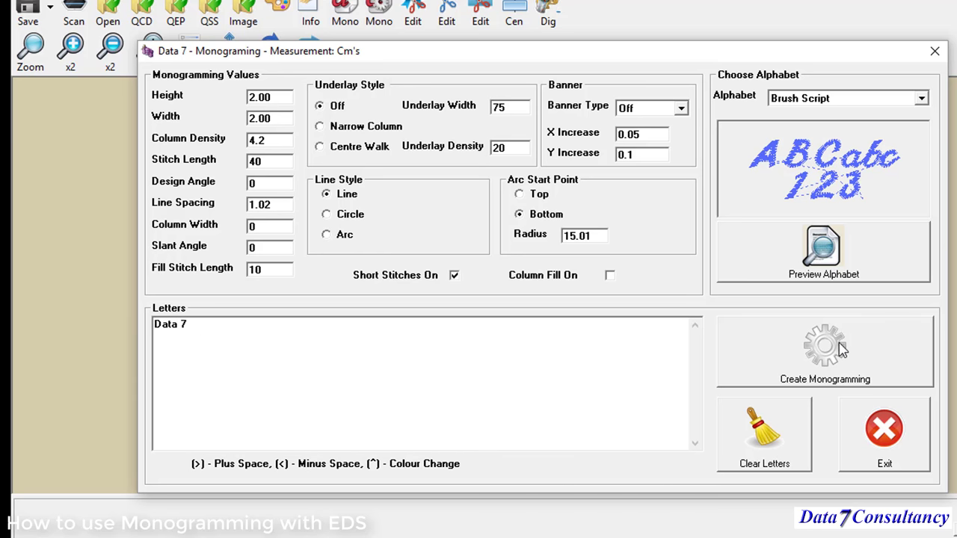
pyautogui.click(921, 99)
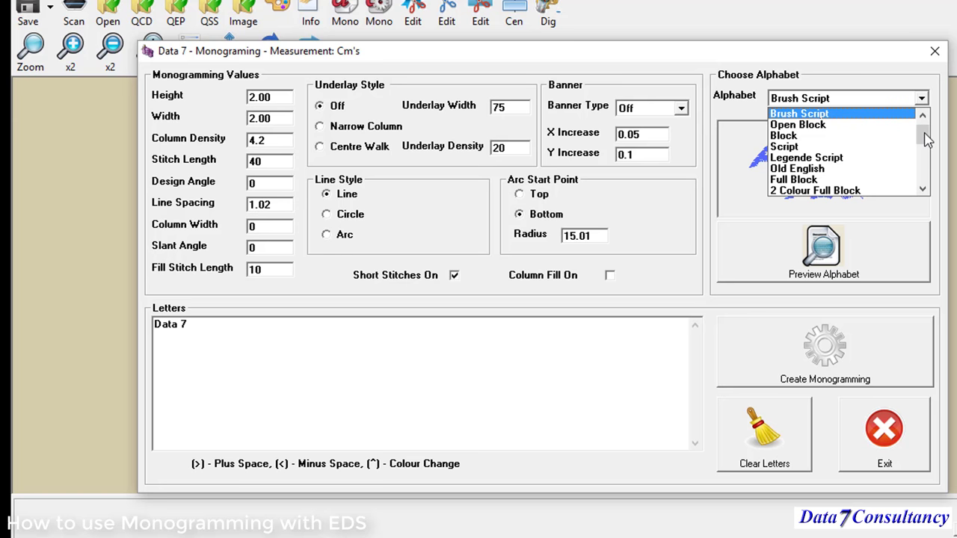
pyautogui.moveTo(927, 139); pyautogui.dragTo(924, 128)
pyautogui.click(848, 147)
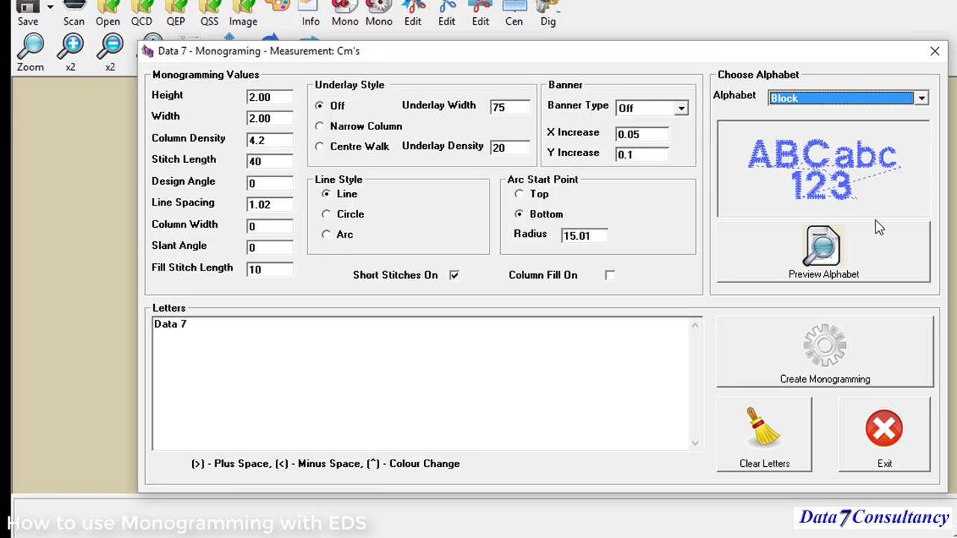
pyautogui.click(829, 358)
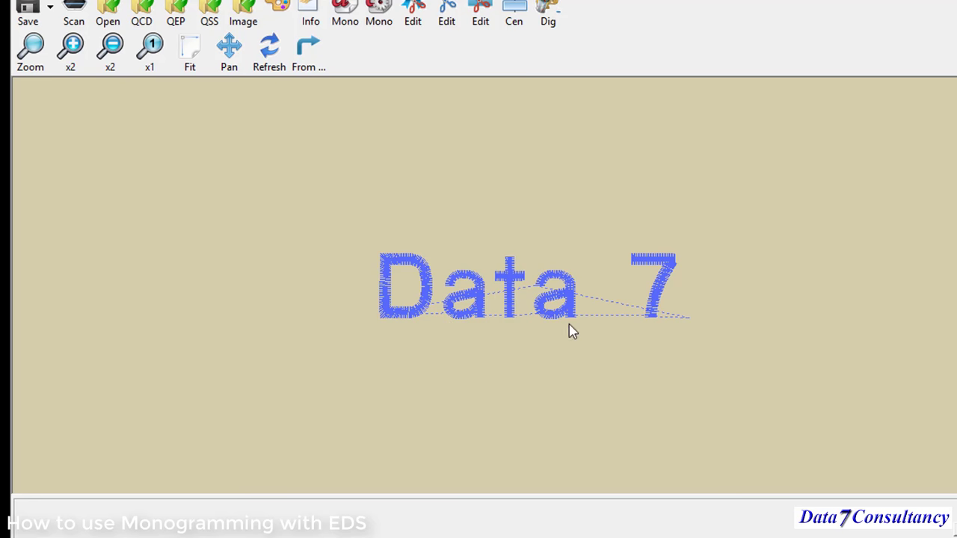
# - Insert four plus-space codes (>>>>) between the D and the first a of Data 7 and create the monogram
pyautogui.click(345, 10)
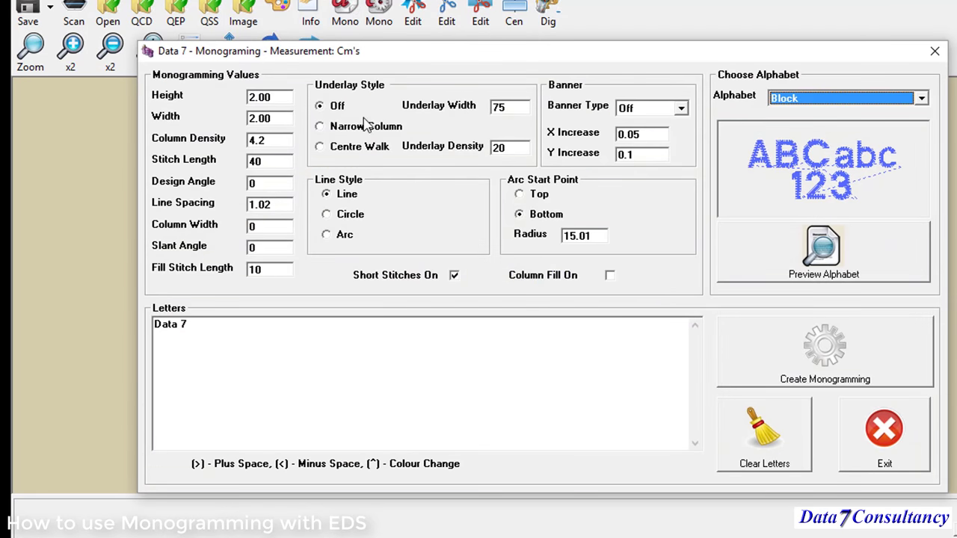
pyautogui.click(162, 329)
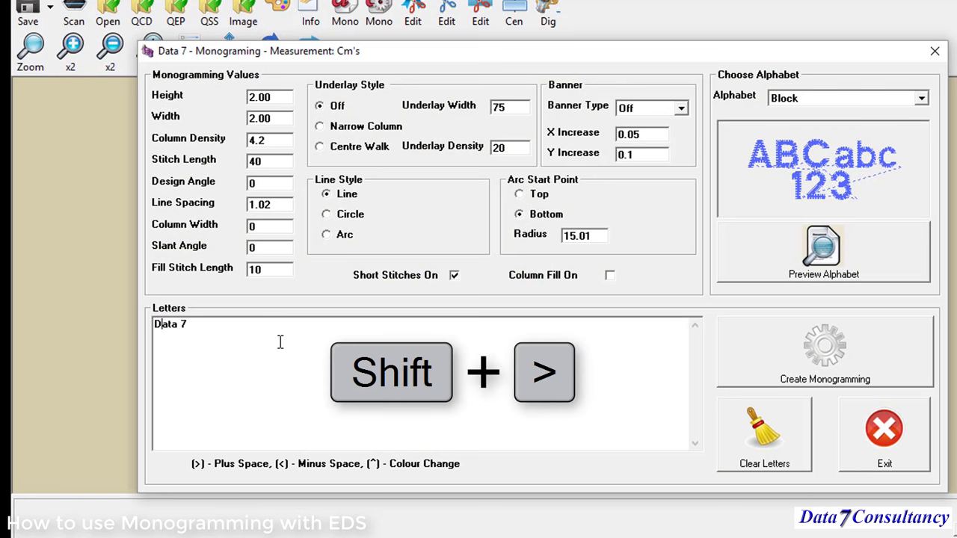
pyautogui.press('Left')
pyautogui.press('Left')
pyautogui.press('Left')
pyautogui.write('>>>>')
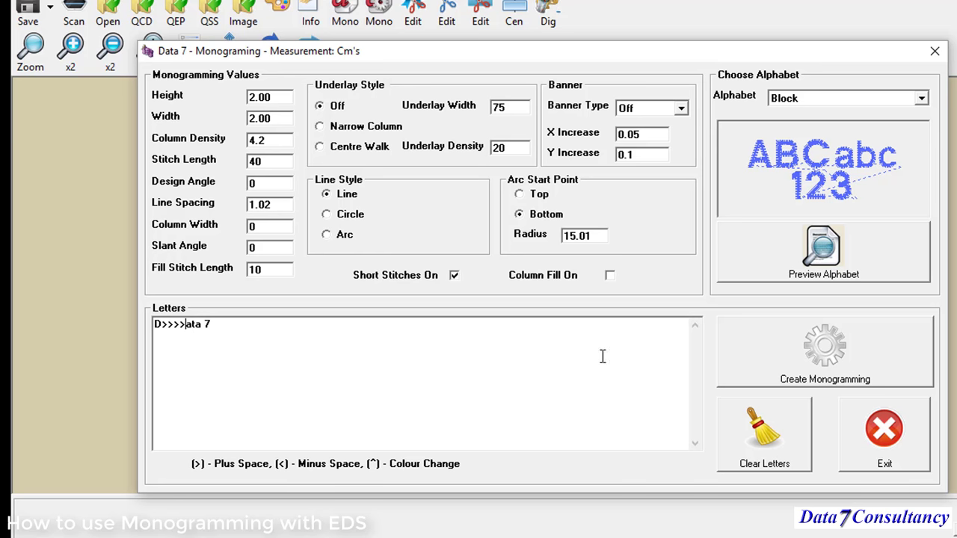
pyautogui.click(790, 381)
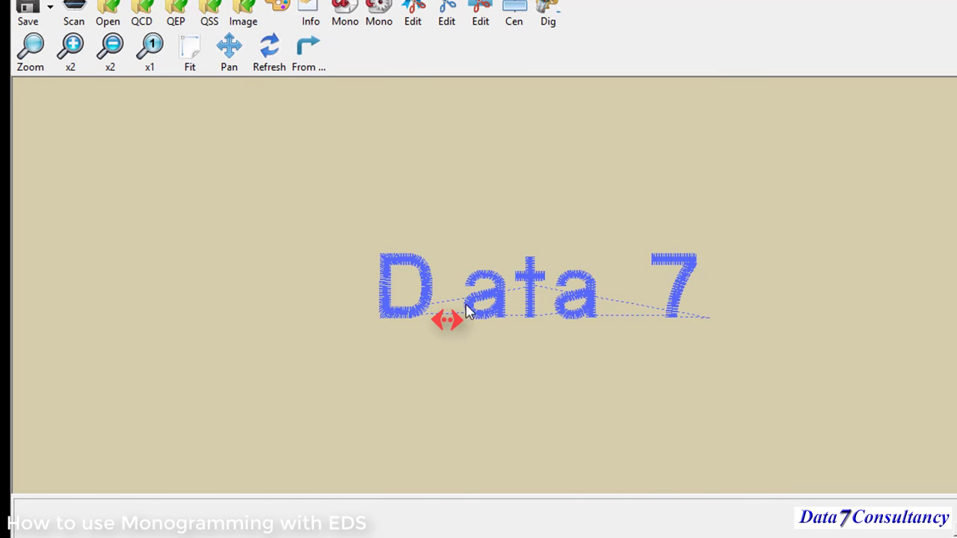
# - Insert seven minus-space codes (<<<<<<<) between the t and the last a and create the monogram
pyautogui.click(343, 15)
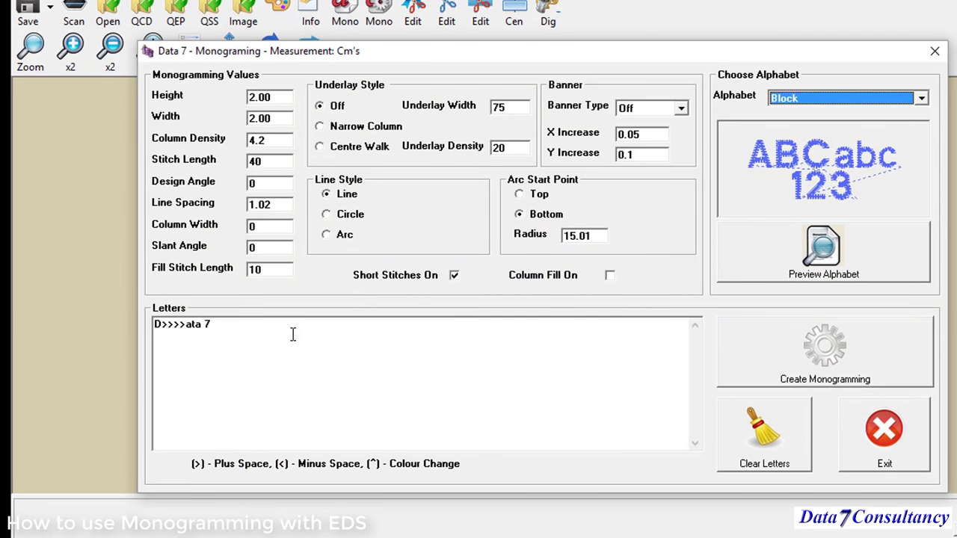
pyautogui.click(198, 323)
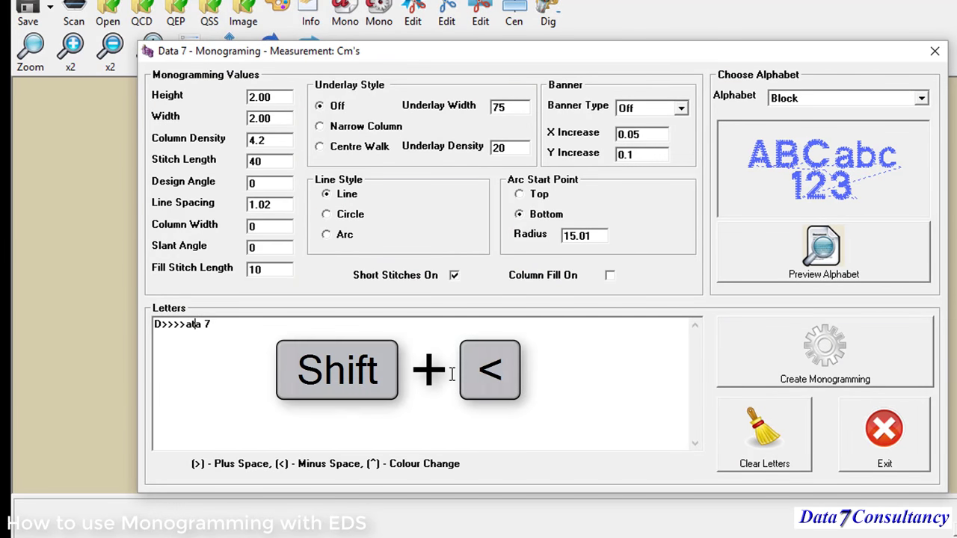
pyautogui.write('<<<<<<<<')
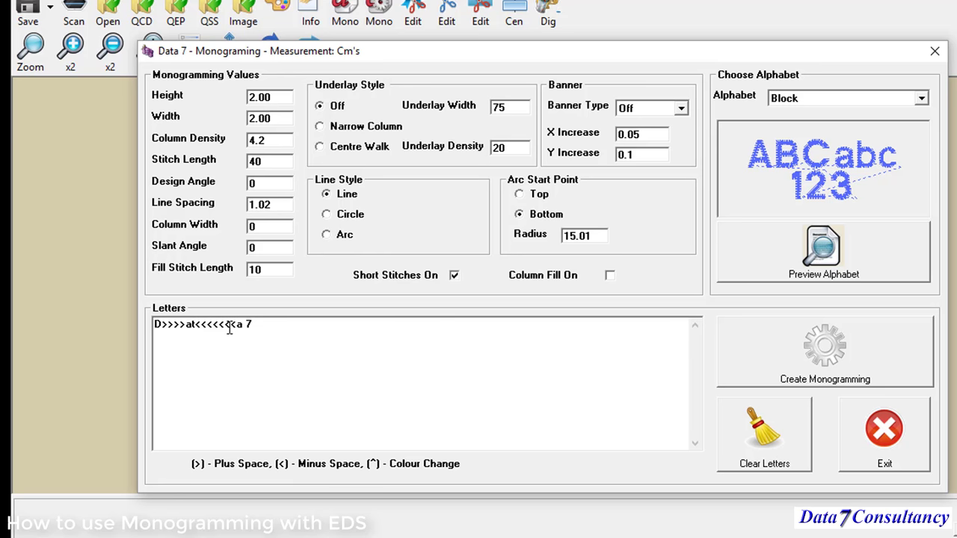
pyautogui.moveTo(234, 327); pyautogui.dragTo(214, 327)
pyautogui.click(738, 373)
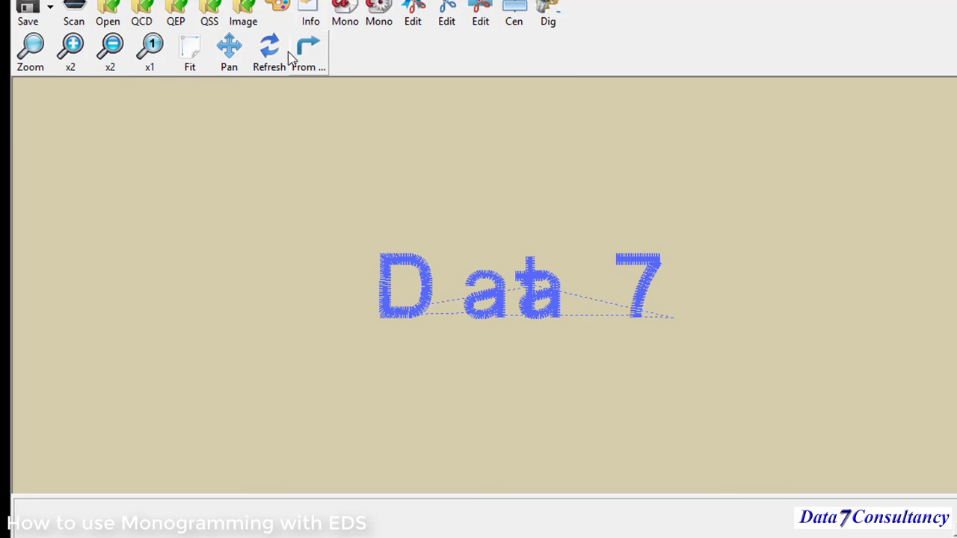
# - Insert a colour-change code (^) after the last a and create the monogram with the 7 in another colour
pyautogui.click(344, 17)
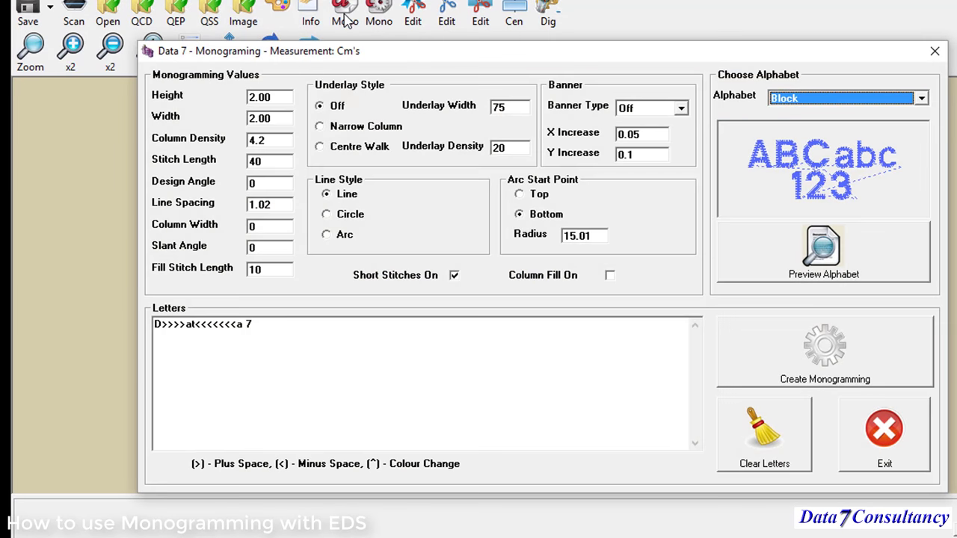
pyautogui.click(246, 322)
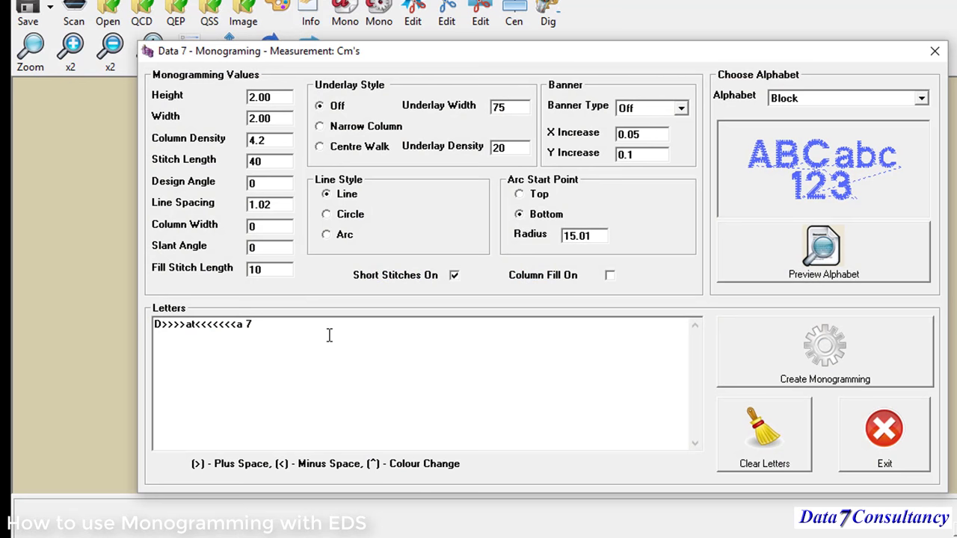
pyautogui.write('^')
pyautogui.click(781, 366)
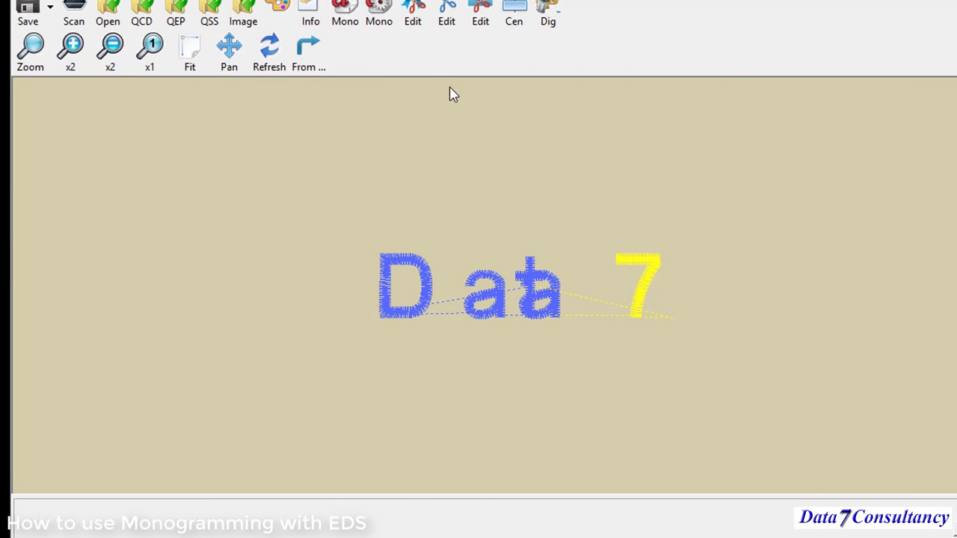
# - Remove all the plus-space and minus-space codes from the monogram letters, keeping the colour-change code before the 7
pyautogui.click(343, 13)
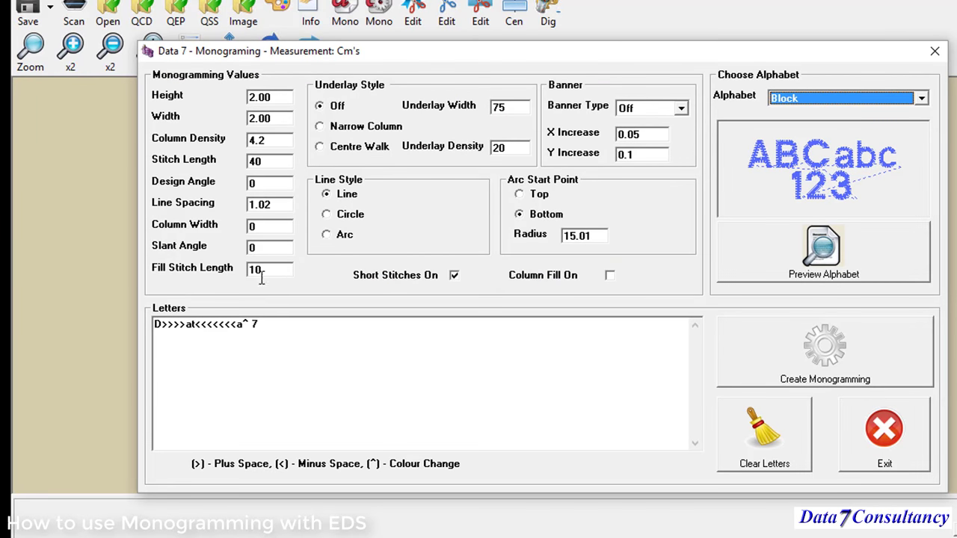
pyautogui.click(169, 324)
pyautogui.press('Delete')
pyautogui.press('Delete')
pyautogui.press('Delete')
pyautogui.press('Delete')
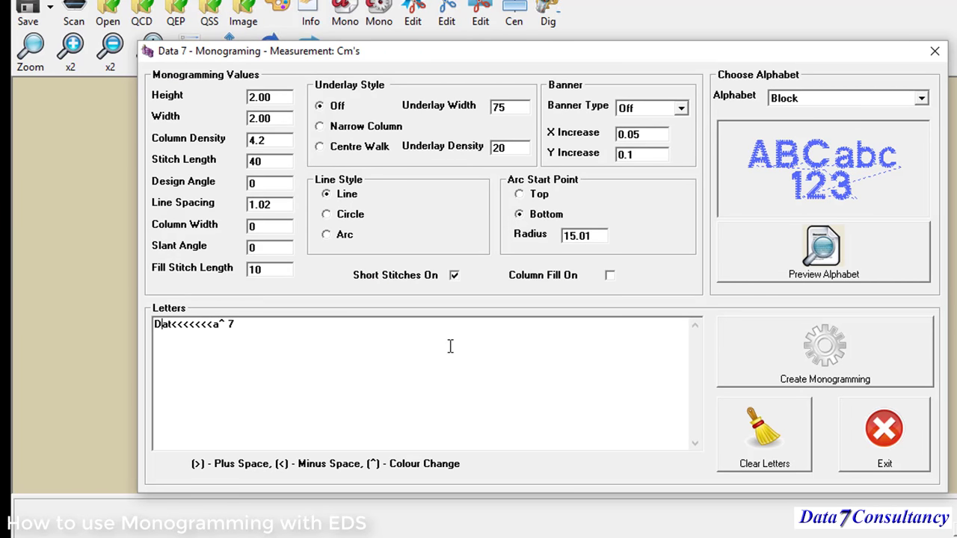
pyautogui.press('Right')
pyautogui.press('Right')
pyautogui.press('Delete')
pyautogui.press('Delete')
pyautogui.press('Delete')
pyautogui.press('Delete')
pyautogui.press('Delete')
pyautogui.press('Delete')
pyautogui.press('Delete')
# - Add colour-change codes between the letters so the text reads D^a^t^a^ 7, and create the multicoloured monogram
pyautogui.press('Left')
pyautogui.press('Left')
pyautogui.write('^')
pyautogui.press('Right')
pyautogui.write('^')
pyautogui.press('Right')
pyautogui.write('^')
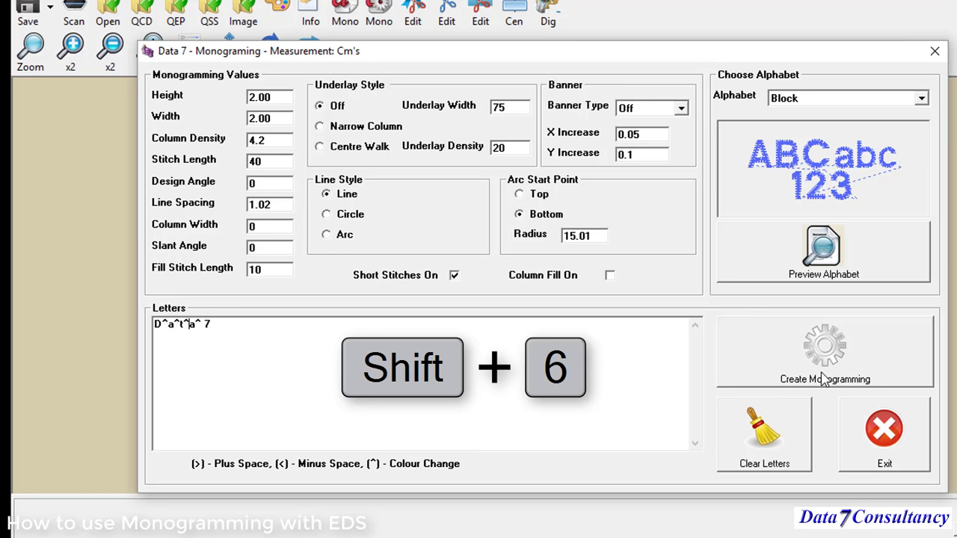
pyautogui.click(822, 351)
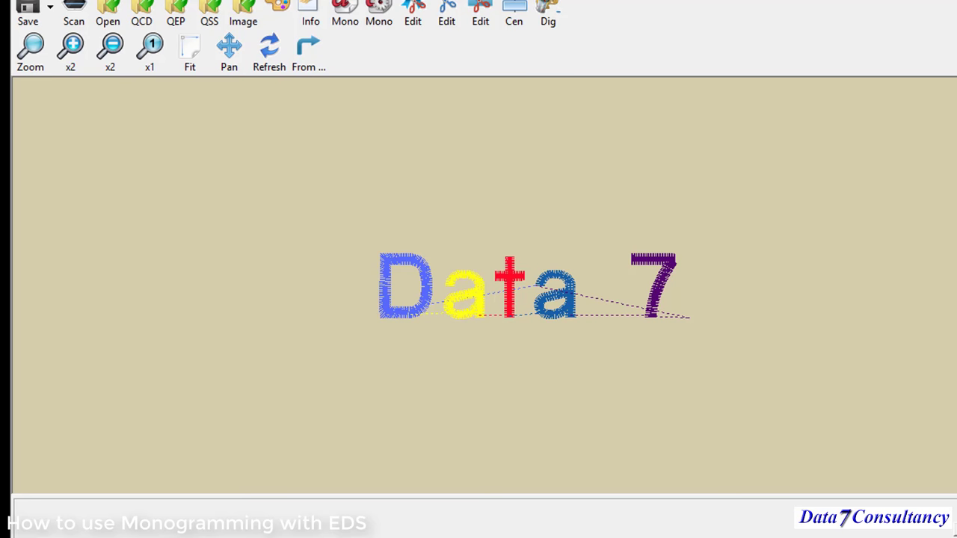
# - Reopen the monogramming settings and set the alphabet to 2 Colour Full Block
pyautogui.click(353, 15)
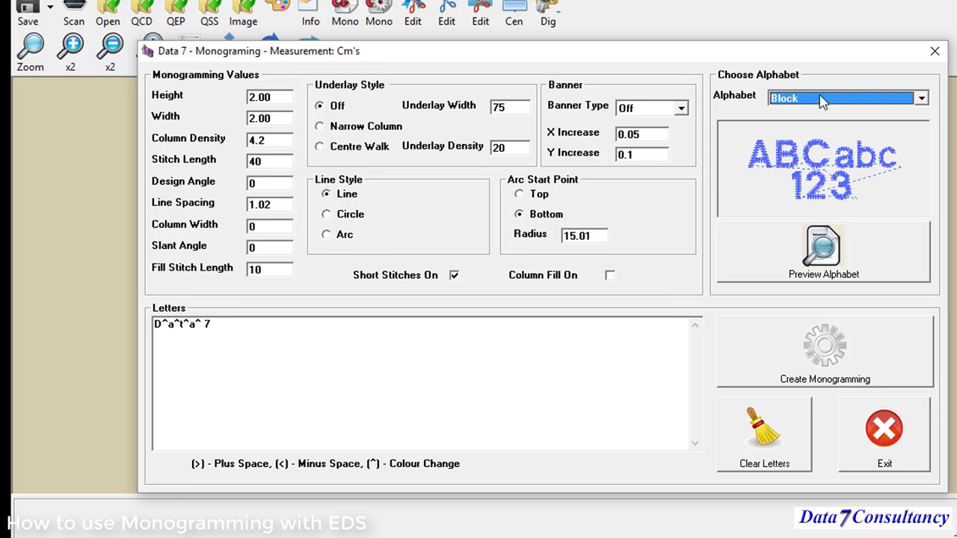
pyautogui.click(866, 100)
pyautogui.scroll(1, 926, 133)
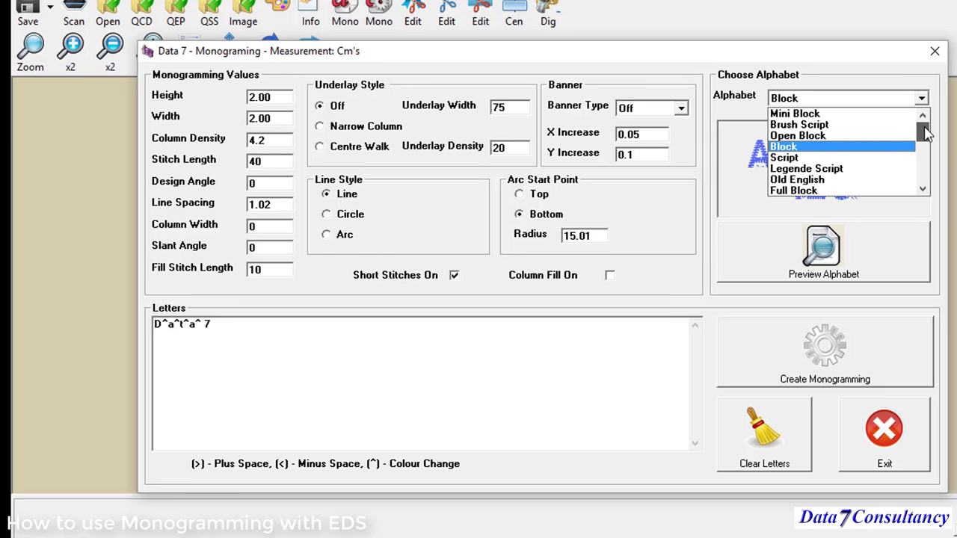
pyautogui.moveTo(926, 132)
pyautogui.mouseDown()
pyautogui.moveTo(926, 180)
pyautogui.moveTo(926, 142)
pyautogui.mouseUp()
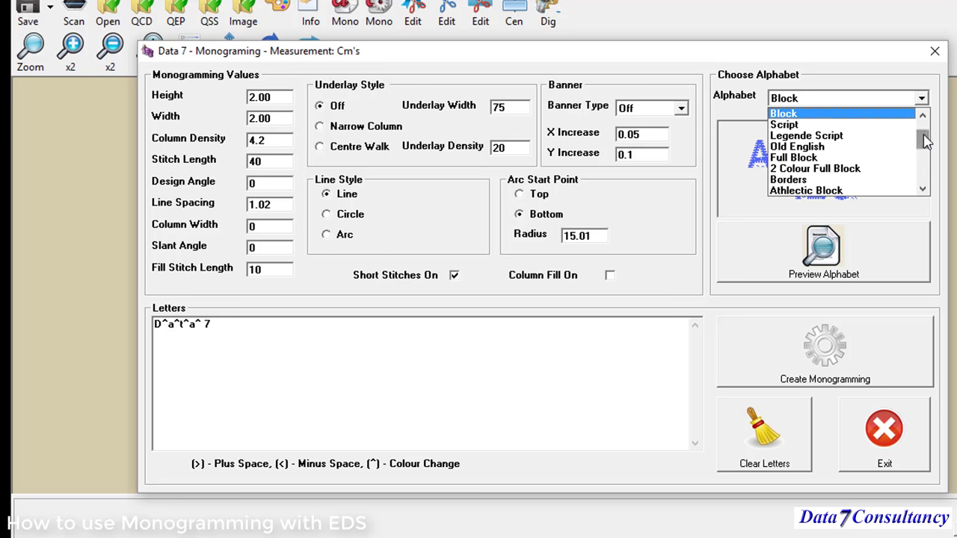
pyautogui.click(815, 168)
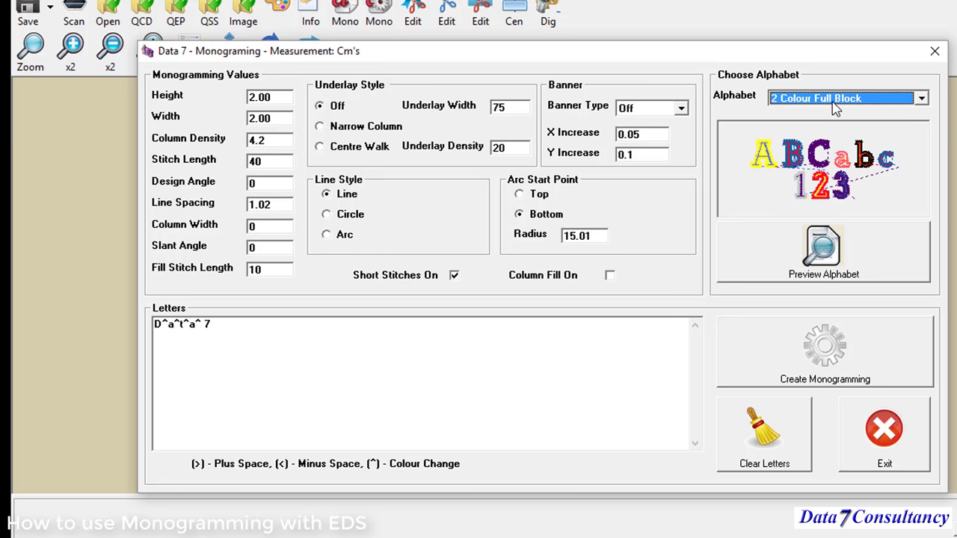
# - Remove every colour-change code so the letters read Data 7, and create the two-colour monogram
pyautogui.click(206, 326)
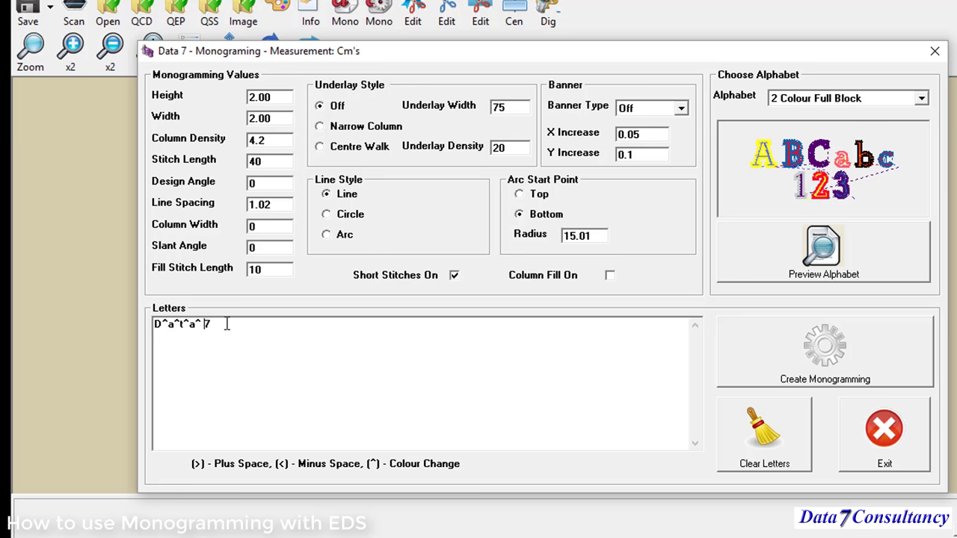
pyautogui.press('Delete')
pyautogui.press('Right')
pyautogui.press('Delete')
pyautogui.press('Right')
pyautogui.press('Delete')
pyautogui.press('Right')
pyautogui.press('Delete')
pyautogui.click(825, 376)
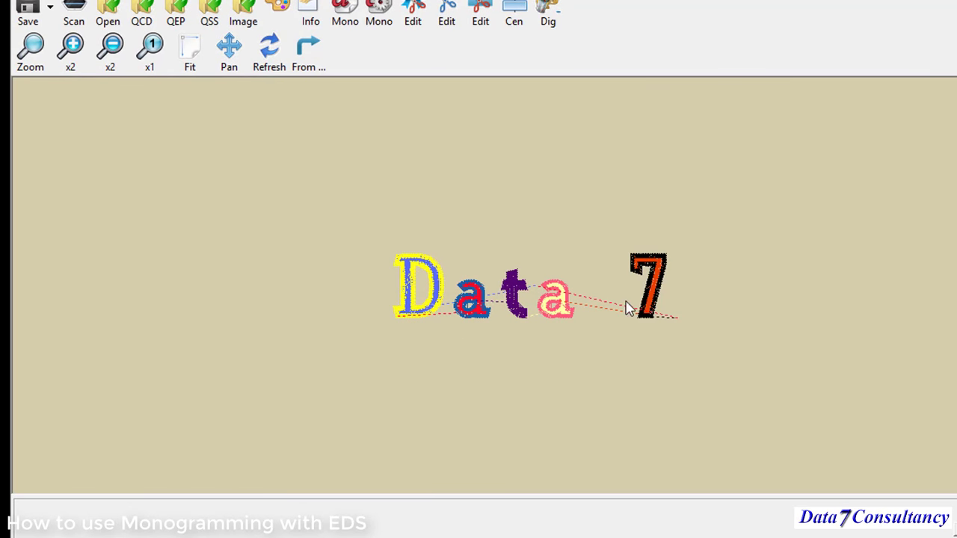
# - Change the monogram alphabet to Floral Block and create the monogram from the letters Data 7
pyautogui.click(345, 12)
pyautogui.click(920, 98)
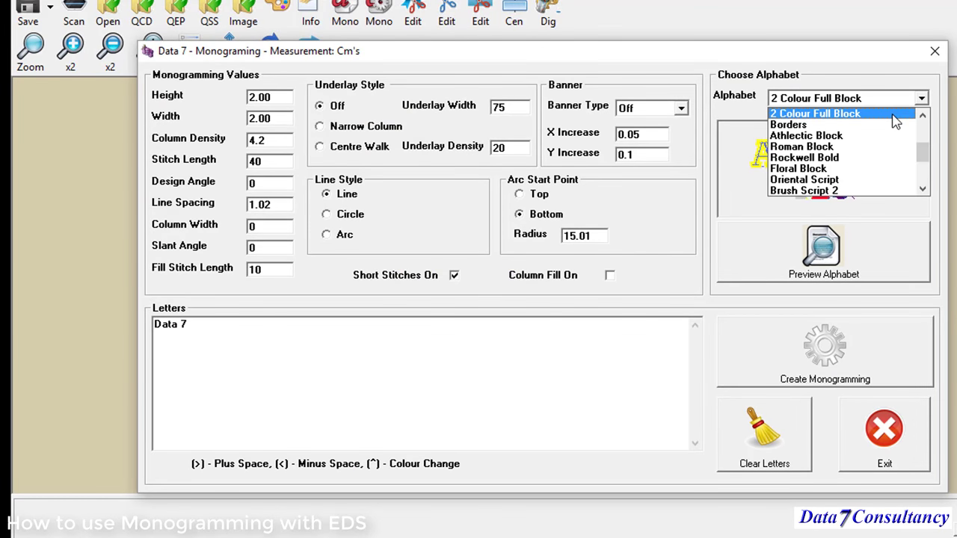
pyautogui.click(851, 165)
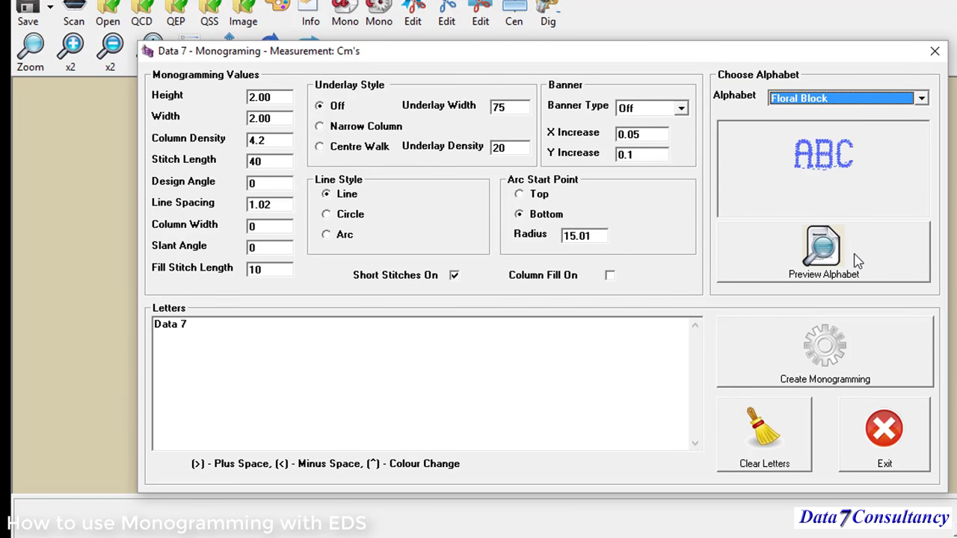
pyautogui.click(825, 348)
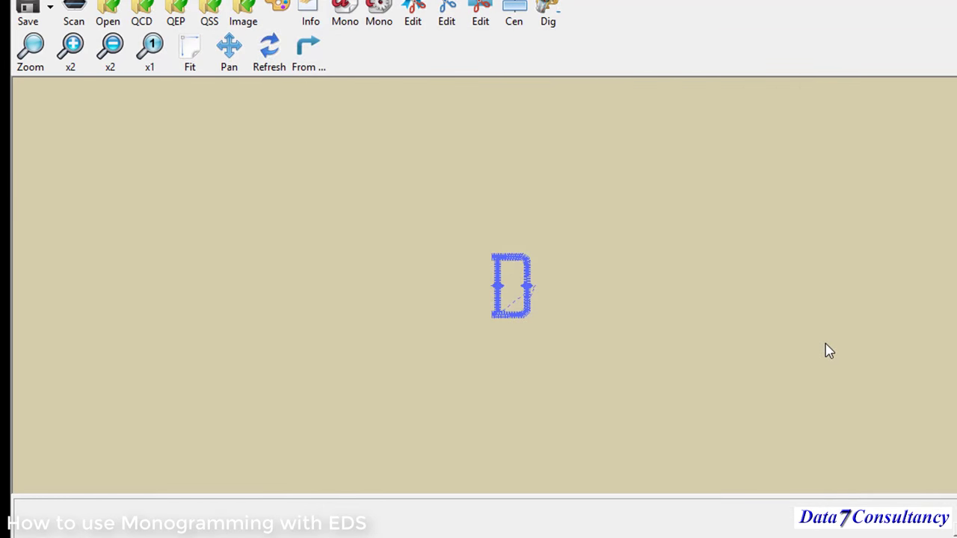
# - Replace the lowercase letters with capitals so the text reads DATA 7, and create the Floral Block monogram
pyautogui.click(346, 12)
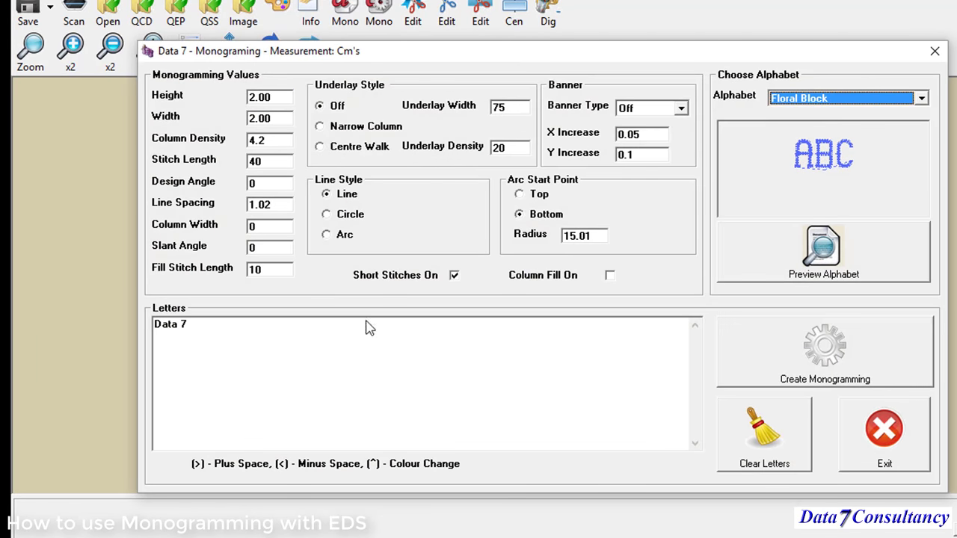
pyautogui.click(160, 326)
pyautogui.hotkey('shift', 'Right')
pyautogui.hotkey('shift', 'Right')
pyautogui.hotkey('shift', 'Right')
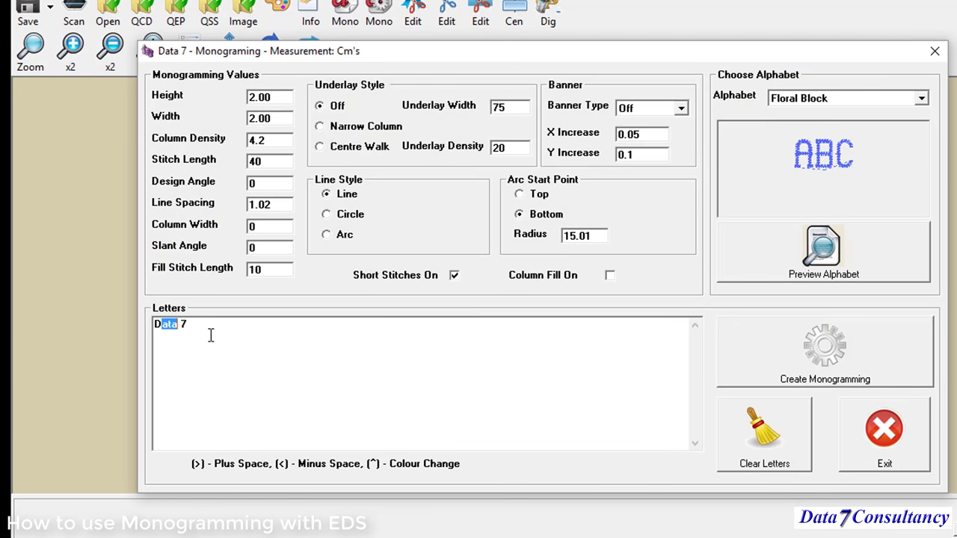
pyautogui.write('ATA')
pyautogui.click(817, 365)
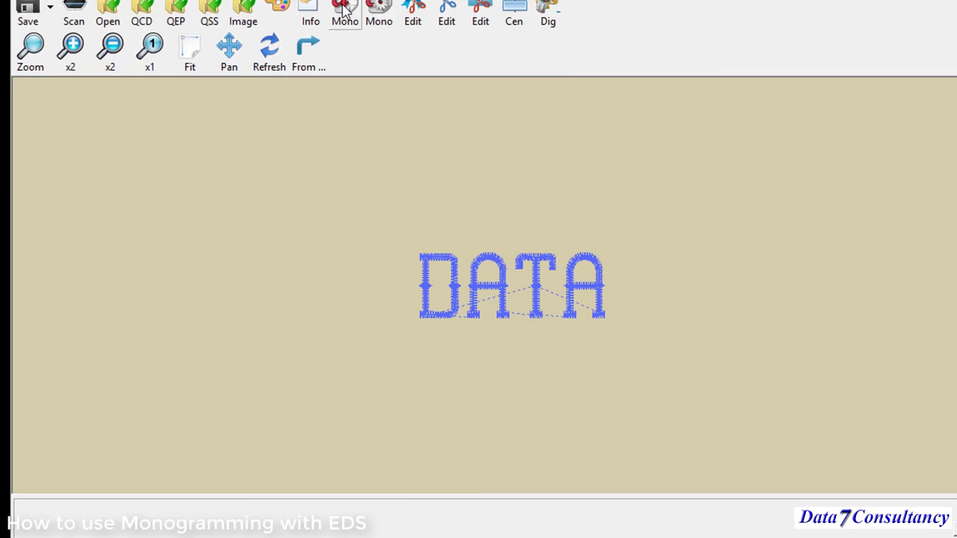
# - Look over the monogramming settings and the Alphabet Maintenance window, closing each one
pyautogui.click(350, 28)
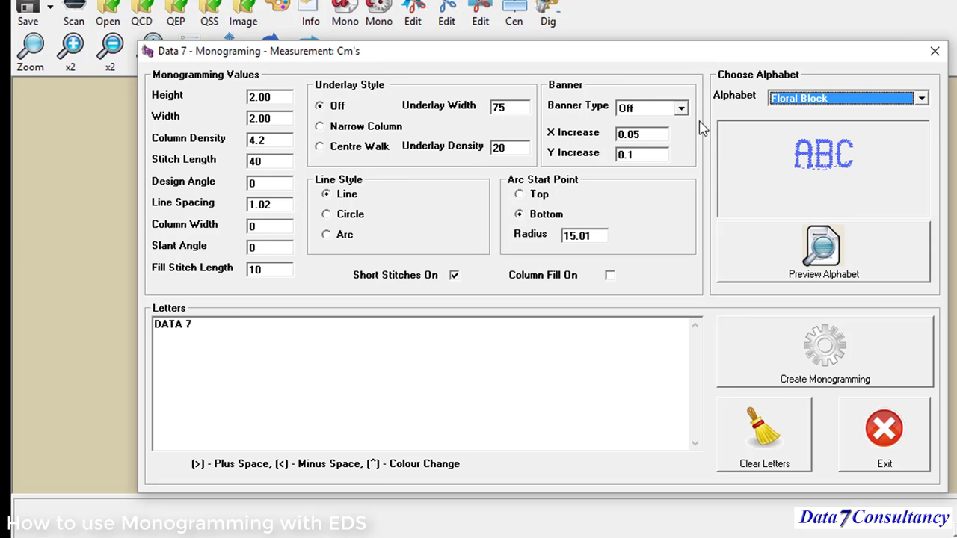
pyautogui.click(851, 420)
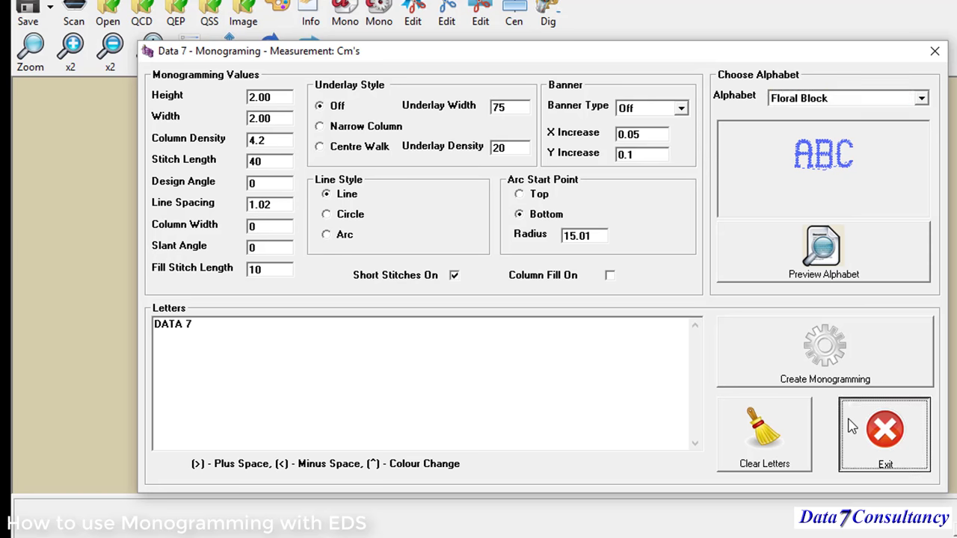
pyautogui.click(379, 12)
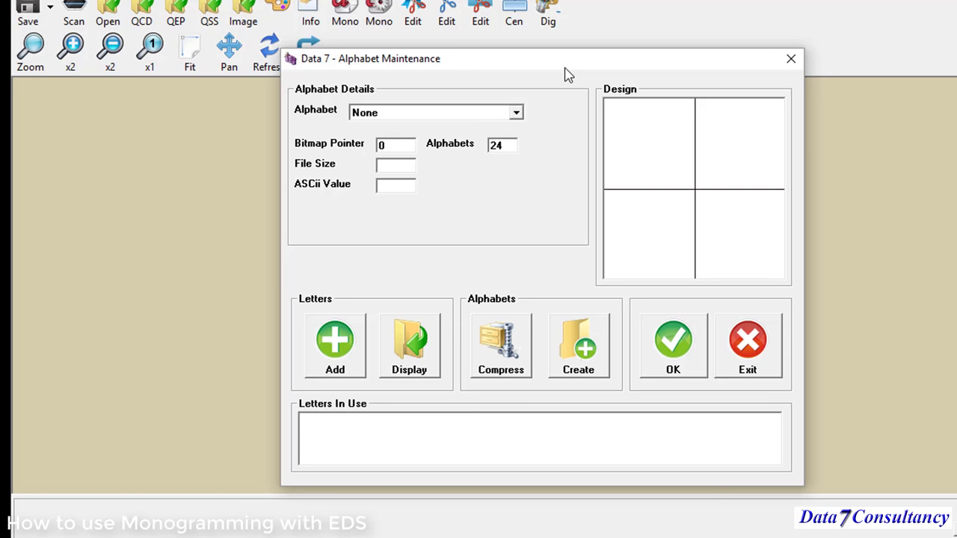
pyautogui.click(772, 342)
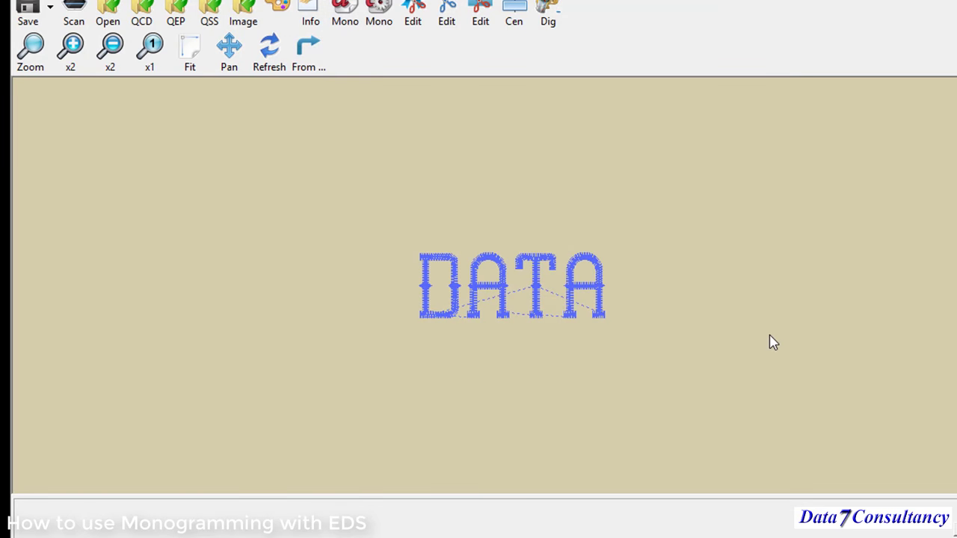
# - Reopen the monogramming settings for the DATA 7 lettering and shift the dialog slightly upward
pyautogui.click(343, 14)
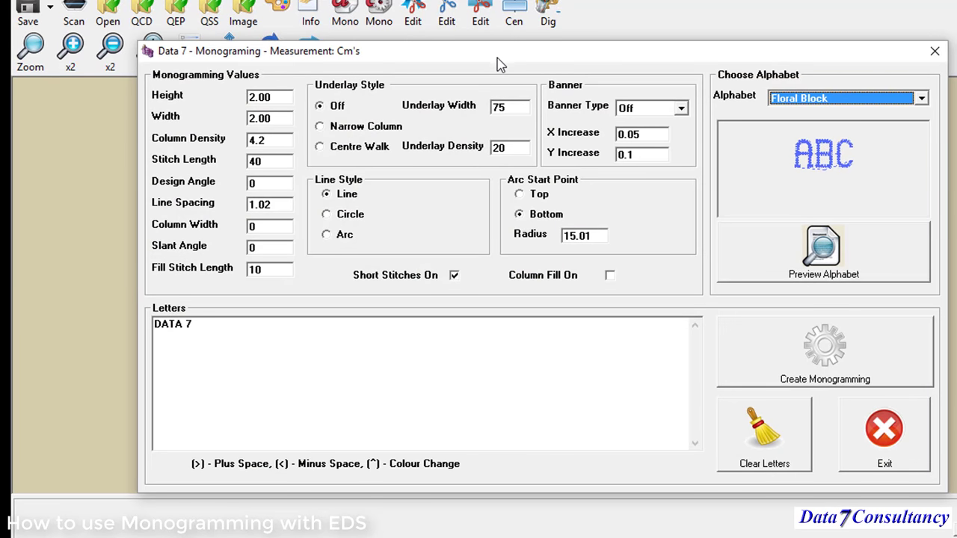
pyautogui.moveTo(499, 58); pyautogui.dragTo(502, 51)
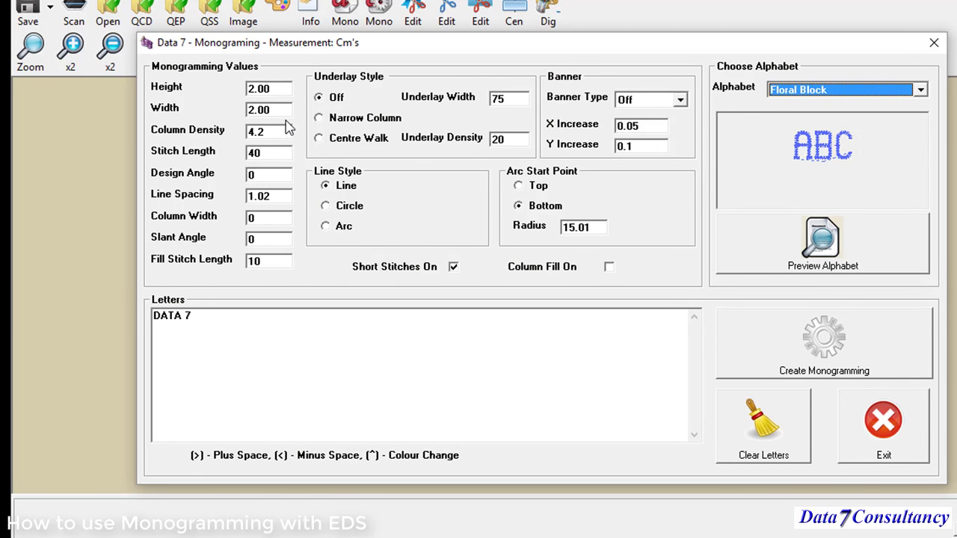